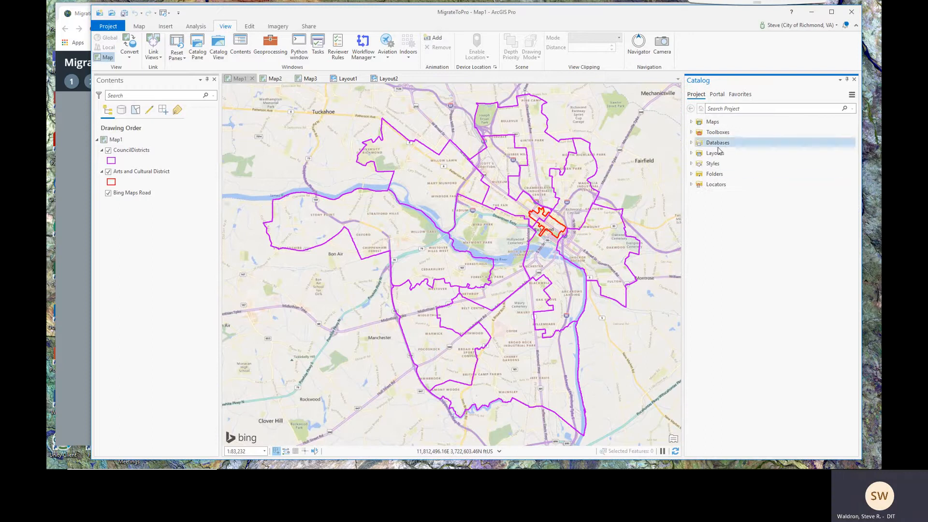
Add a folder connection to OSDisk (C:) under the project's Folders in the Catalog pane
{"action": "left_click", "coordinate": [691, 174]}
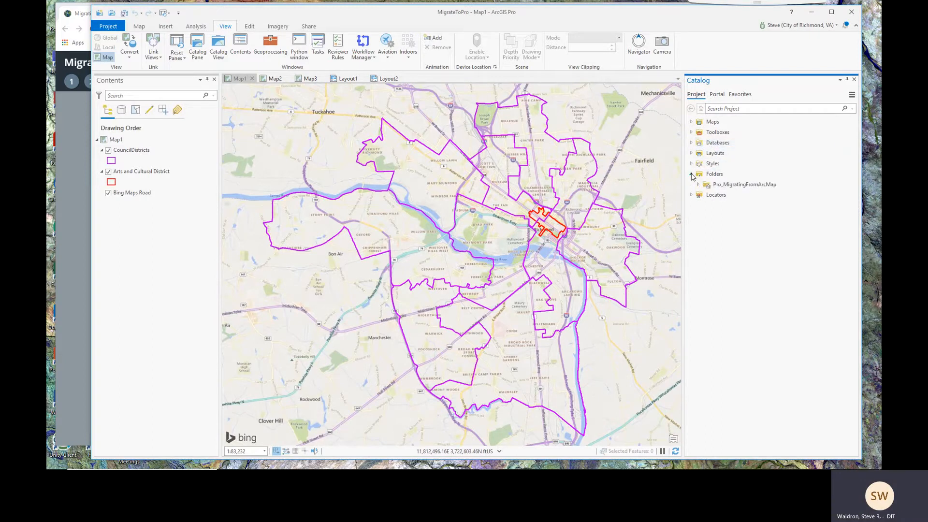
{"action": "left_click", "coordinate": [723, 187]}
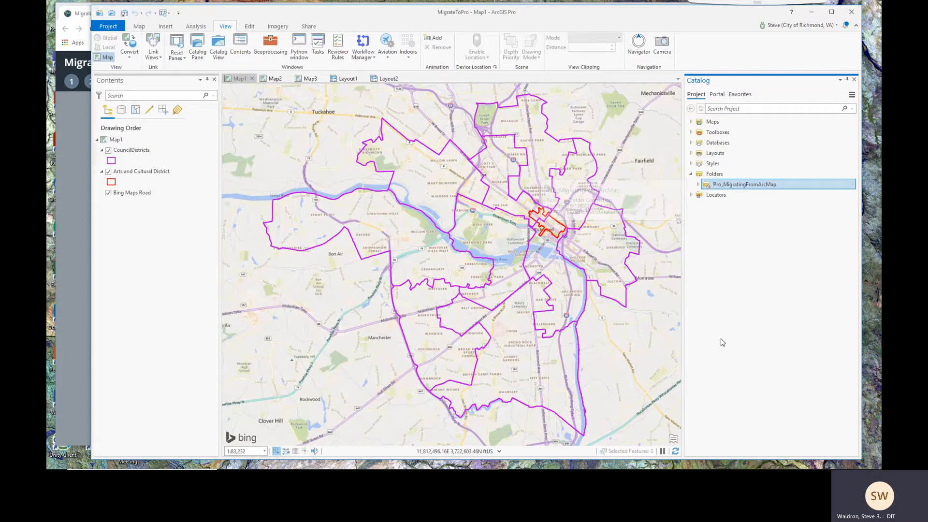
{"action": "right_click", "coordinate": [716, 176]}
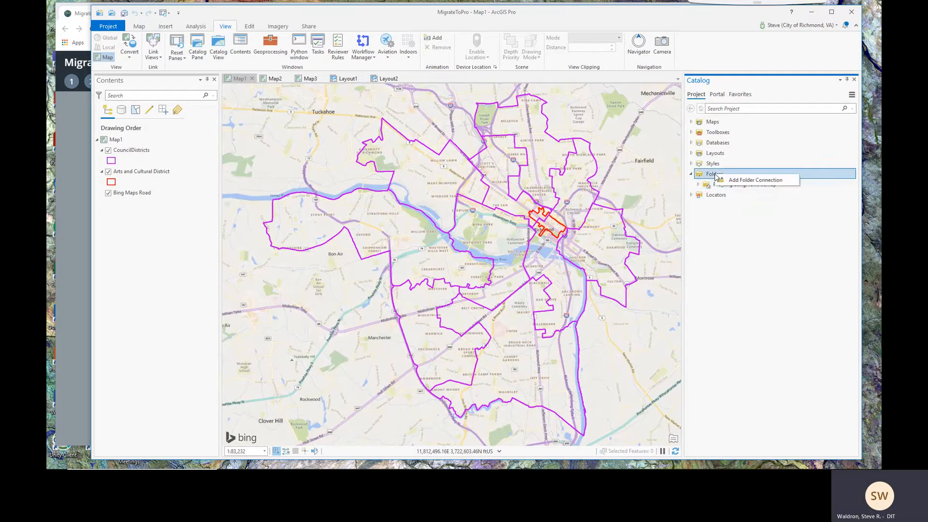
{"action": "left_click", "coordinate": [747, 183]}
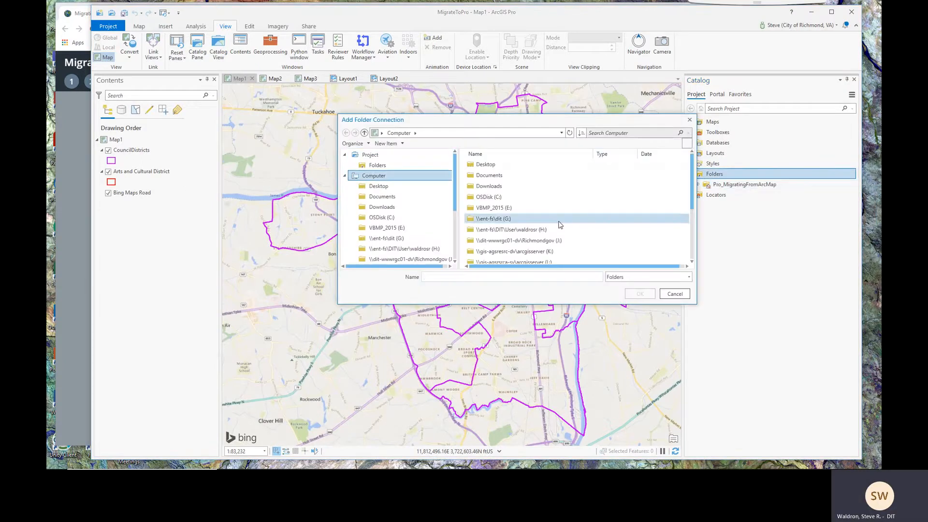
{"action": "left_click", "coordinate": [384, 217]}
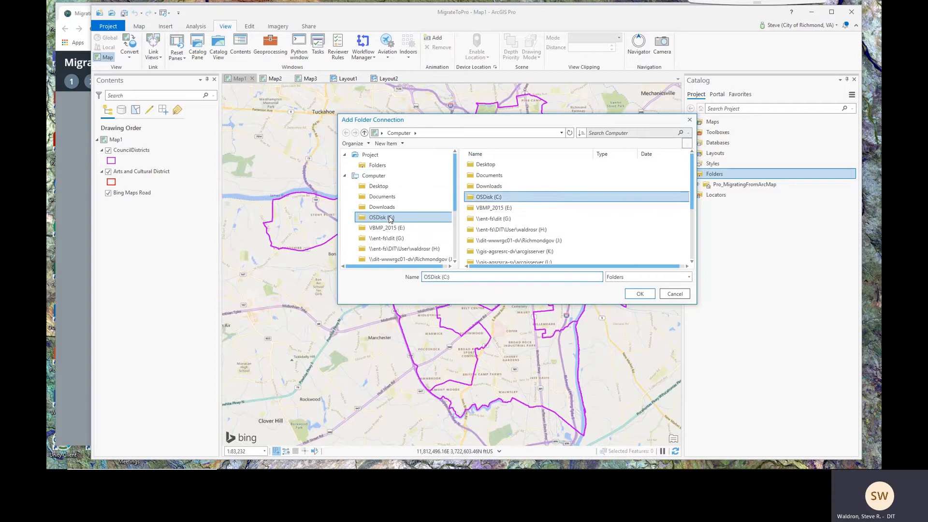
{"action": "left_click", "coordinate": [636, 293]}
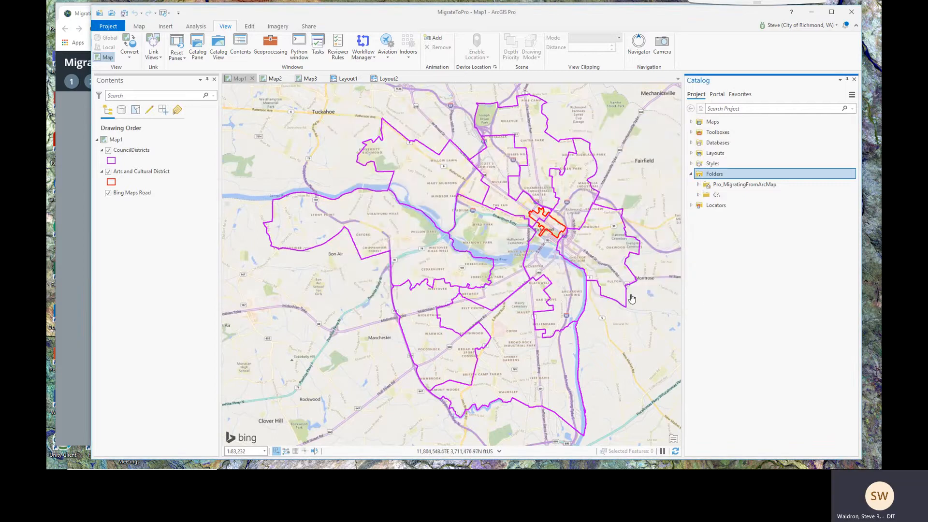
Expand the C: drive connection, scroll through its subfolders, then collapse it
{"action": "left_click", "coordinate": [699, 195]}
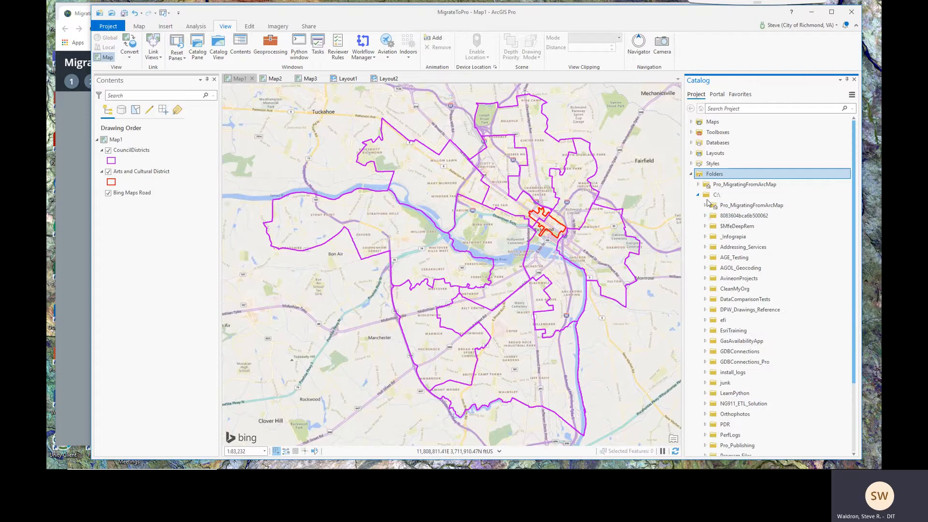
{"action": "left_click_drag", "start_coordinate": [854, 217], "coordinate": [856, 285]}
{"action": "left_click_drag", "start_coordinate": [856, 326], "coordinate": [851, 195]}
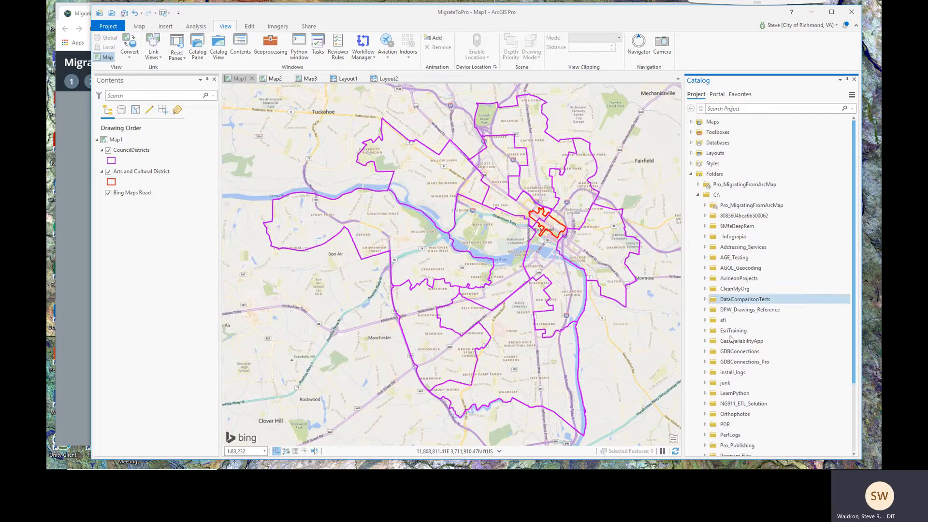
{"action": "left_click", "coordinate": [697, 195]}
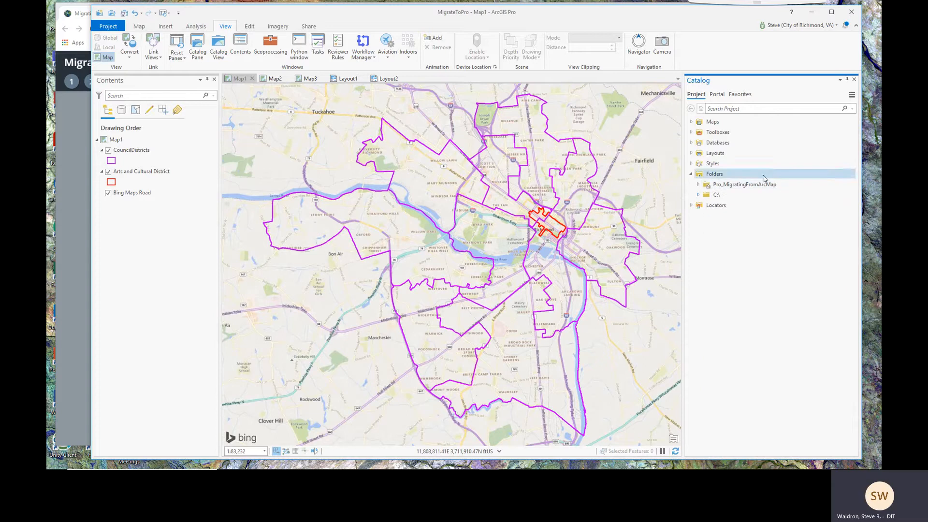
Browse the Pro_MigratingFromArcMap folder, including MigrateToPro.gdb, collapse Folders, and return to the story map
{"action": "mouse_move", "coordinate": [743, 183]}
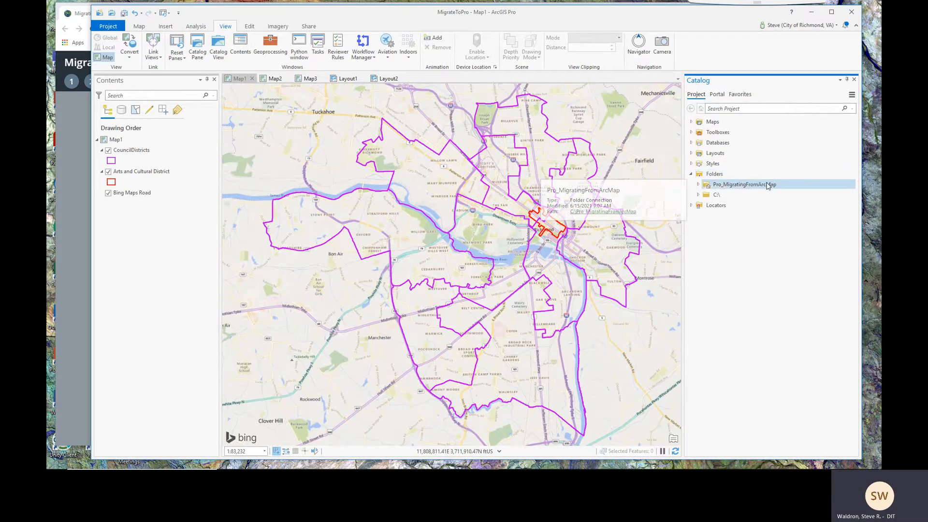
{"action": "left_click", "coordinate": [698, 185]}
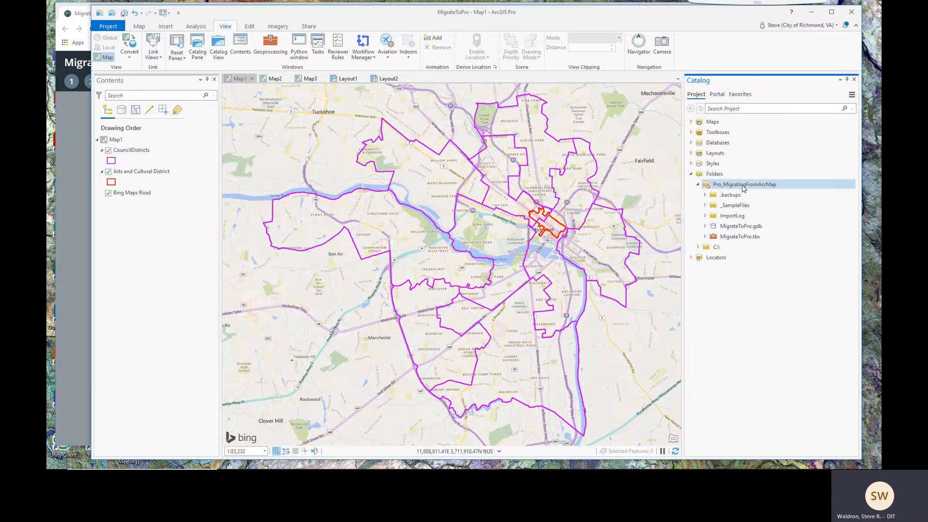
{"action": "mouse_move", "coordinate": [738, 227]}
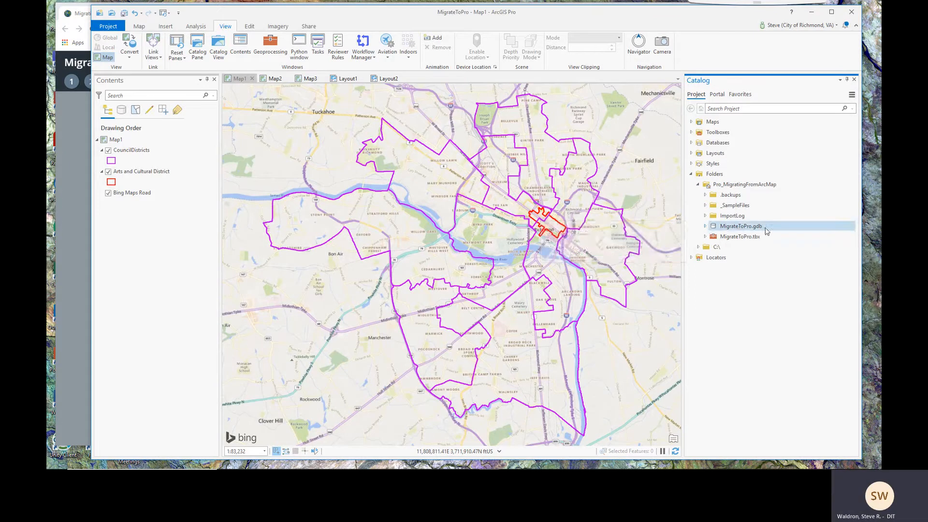
{"action": "mouse_move", "coordinate": [766, 230]}
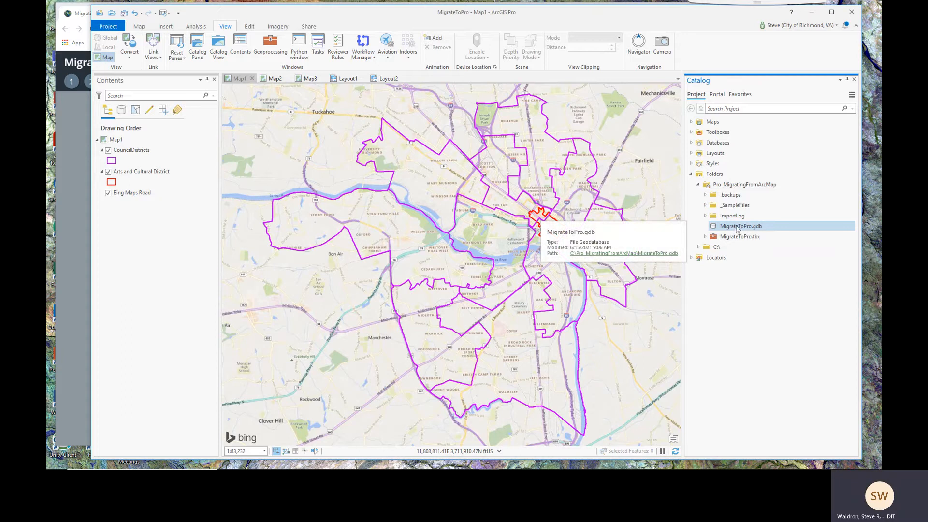
{"action": "left_click", "coordinate": [698, 184]}
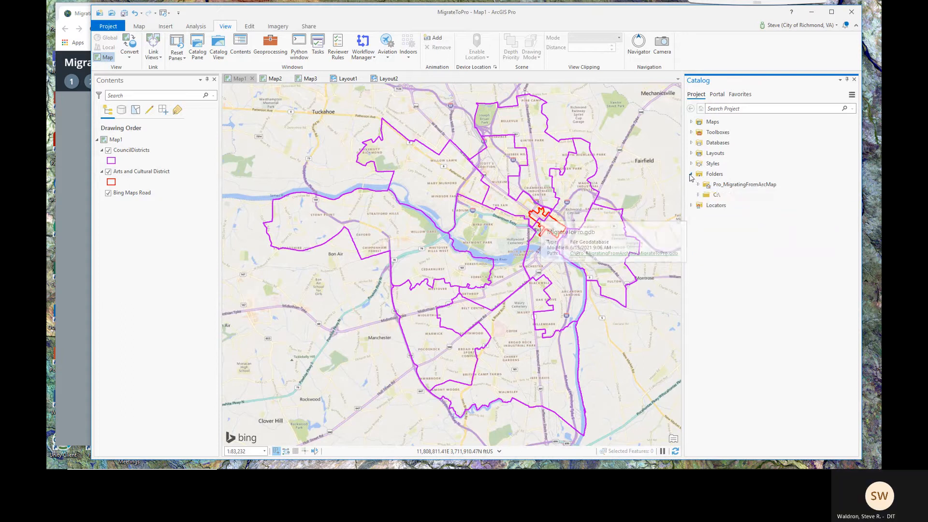
{"action": "left_click", "coordinate": [691, 175]}
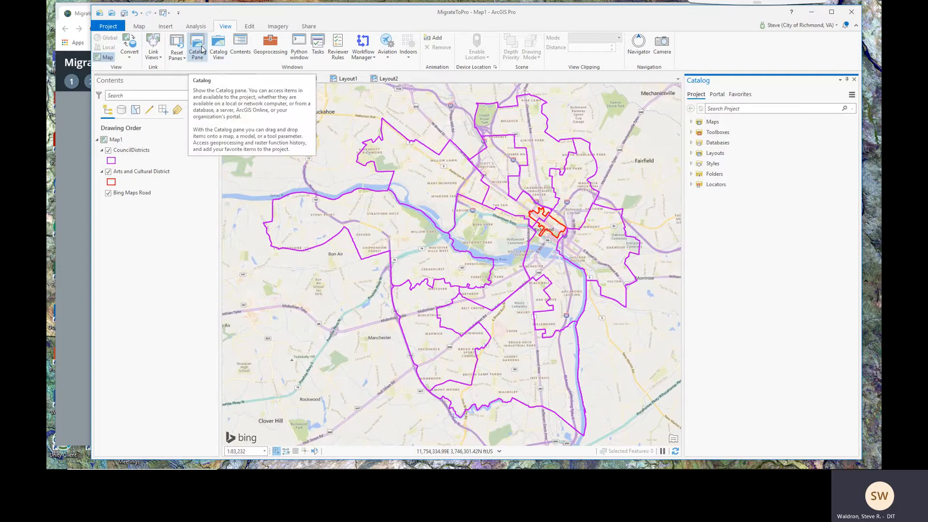
{"action": "left_click", "coordinate": [68, 135]}
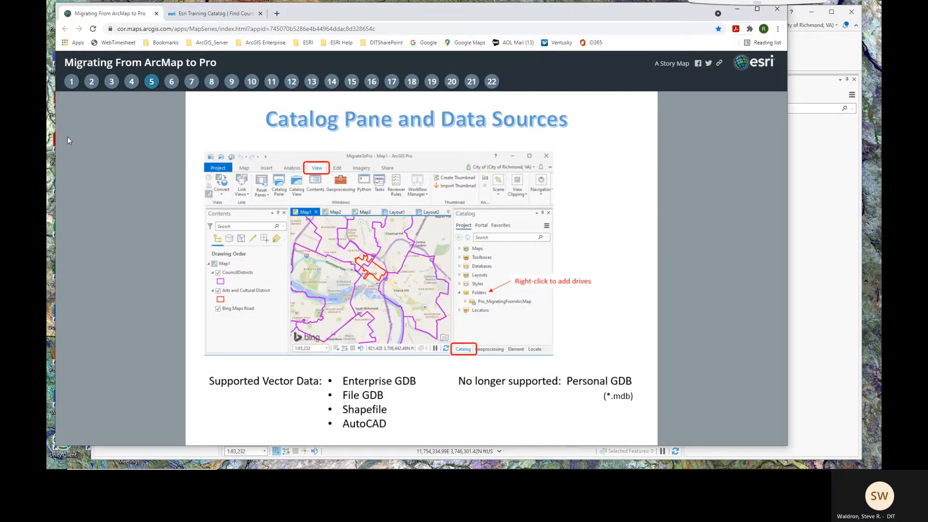
Advance the story map through slide 6 to slide 7, then return to ArcGIS Pro
{"action": "left_click", "coordinate": [171, 82]}
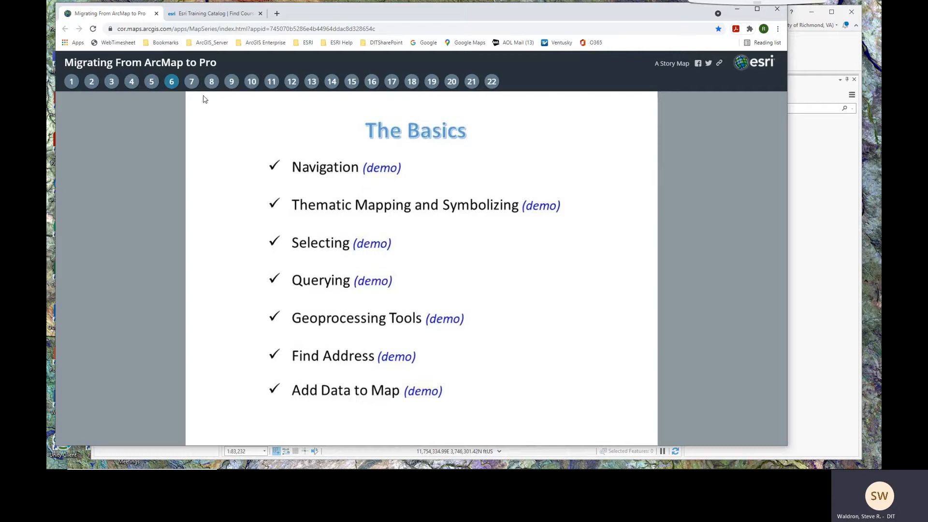
{"action": "left_click", "coordinate": [191, 84]}
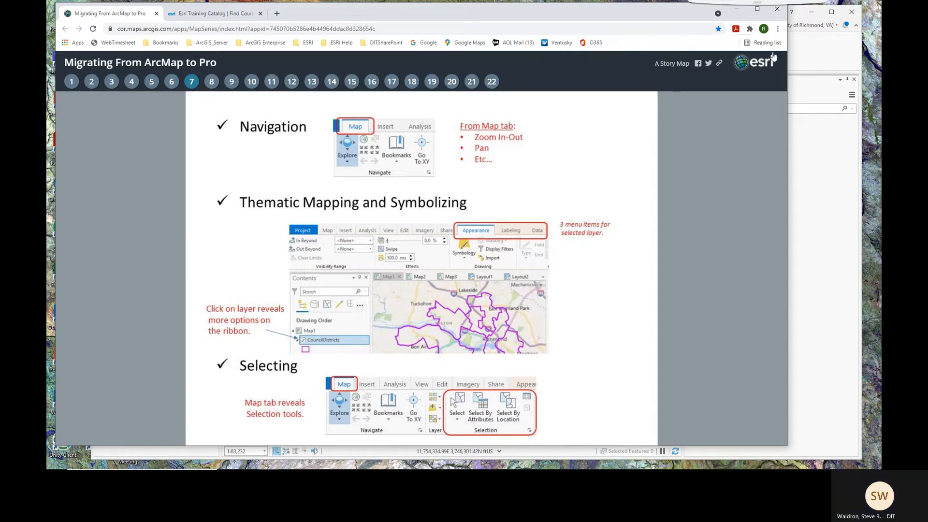
{"action": "left_click", "coordinate": [806, 47]}
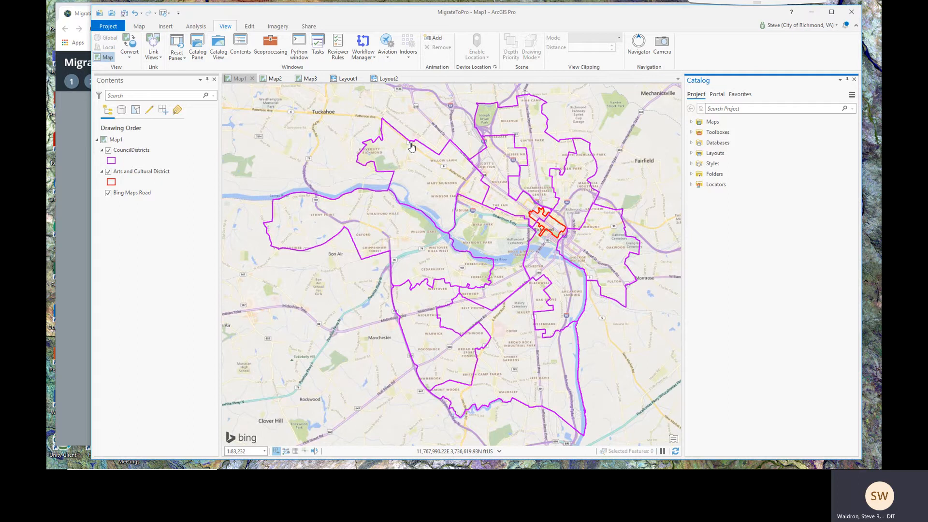
Activate Map1 and pan and scroll-zoom to centre the map on Richmond
{"action": "left_click", "coordinate": [238, 80]}
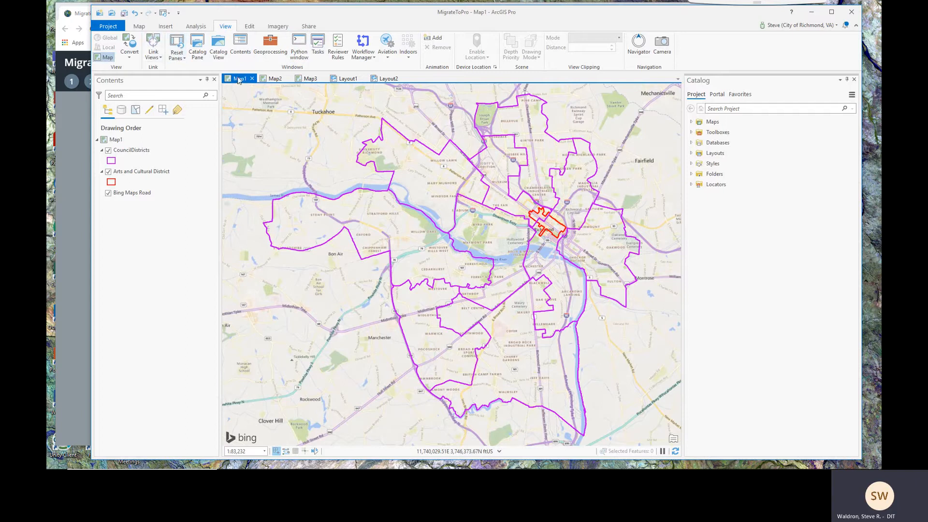
{"action": "left_click", "coordinate": [139, 27]}
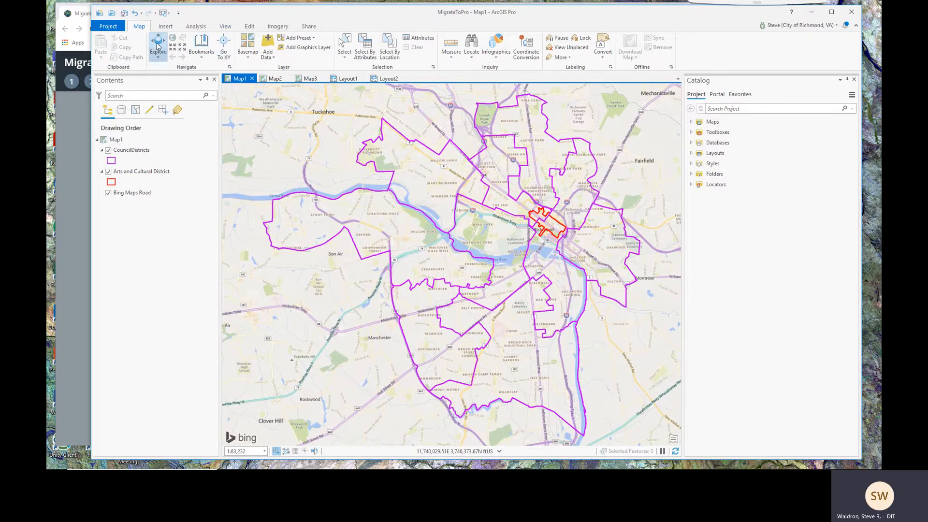
{"action": "left_click_drag", "start_coordinate": [497, 213], "coordinate": [451, 220]}
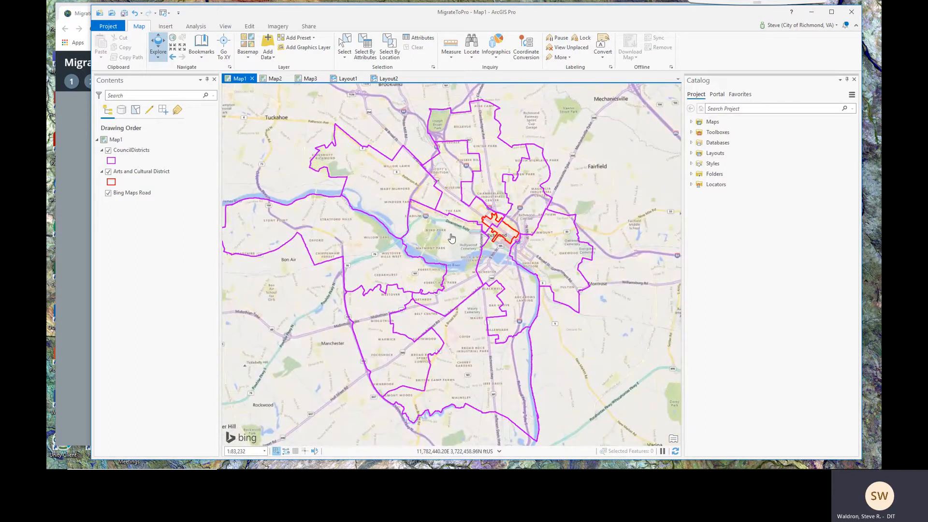
{"action": "scroll", "coordinate": [451, 237], "scroll_direction": "up", "scroll_amount": 10}
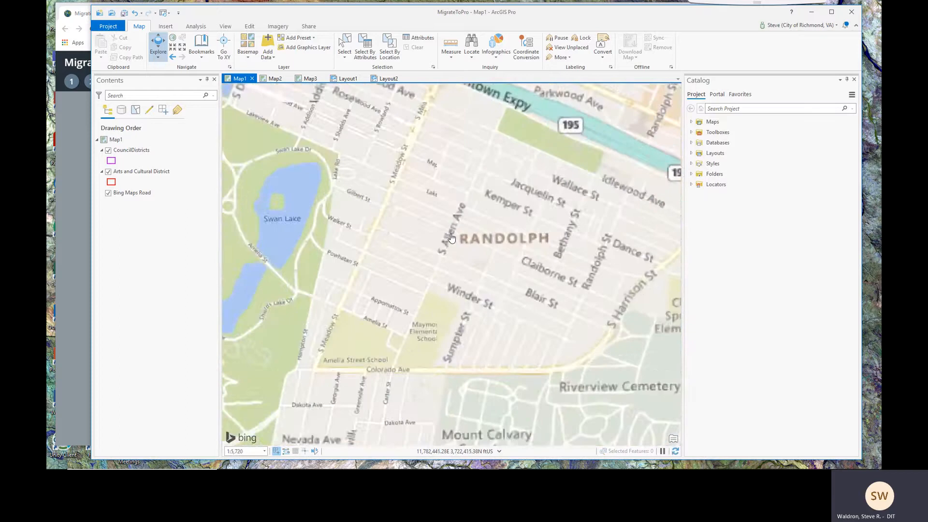
{"action": "scroll", "coordinate": [451, 237], "scroll_direction": "down", "scroll_amount": 6}
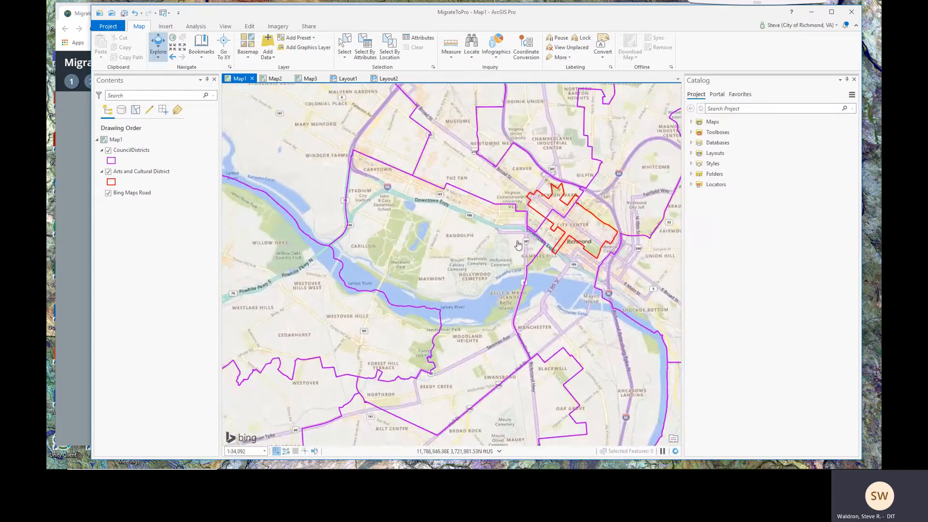
{"action": "left_click_drag", "start_coordinate": [518, 245], "coordinate": [412, 247]}
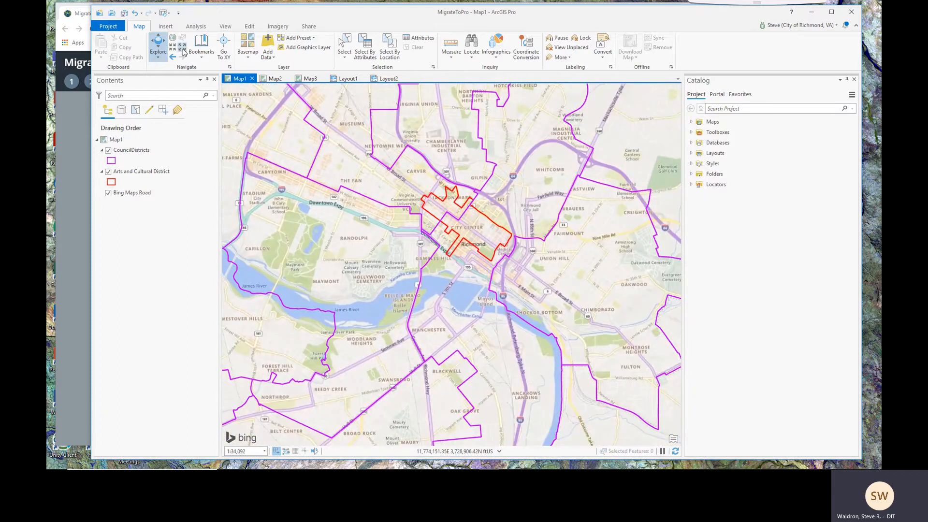
Use Fixed Zoom Out/In and Previous Extent around the red downtown district, then return to the story map
{"action": "left_click", "coordinate": [183, 49]}
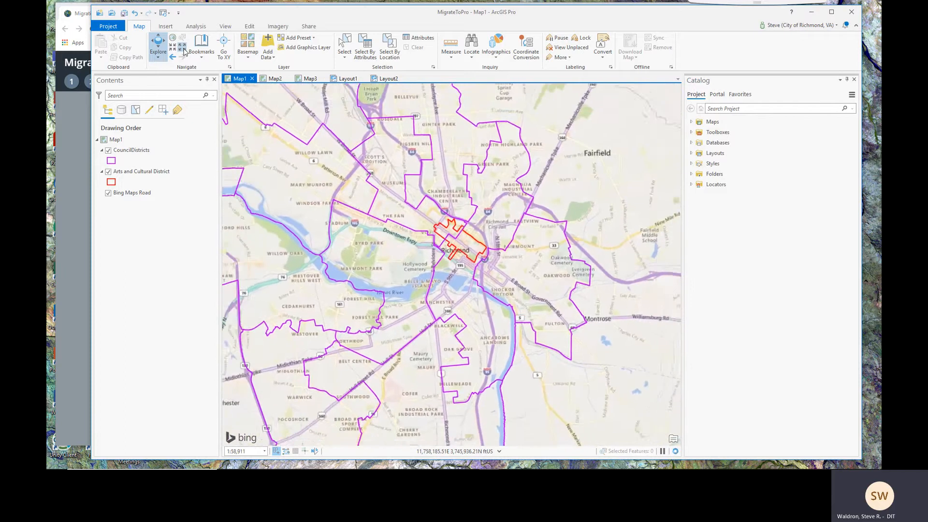
{"action": "left_click", "coordinate": [175, 50]}
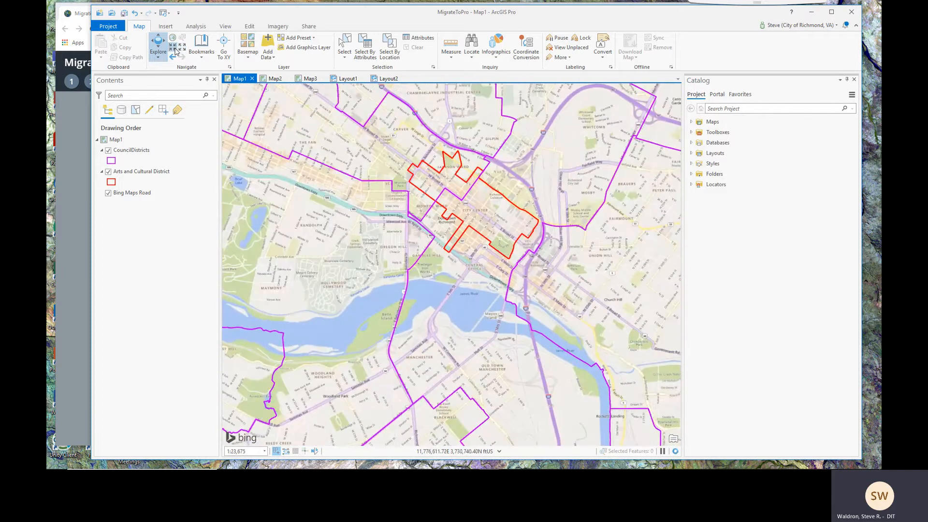
{"action": "left_click_drag", "start_coordinate": [414, 243], "coordinate": [459, 321]}
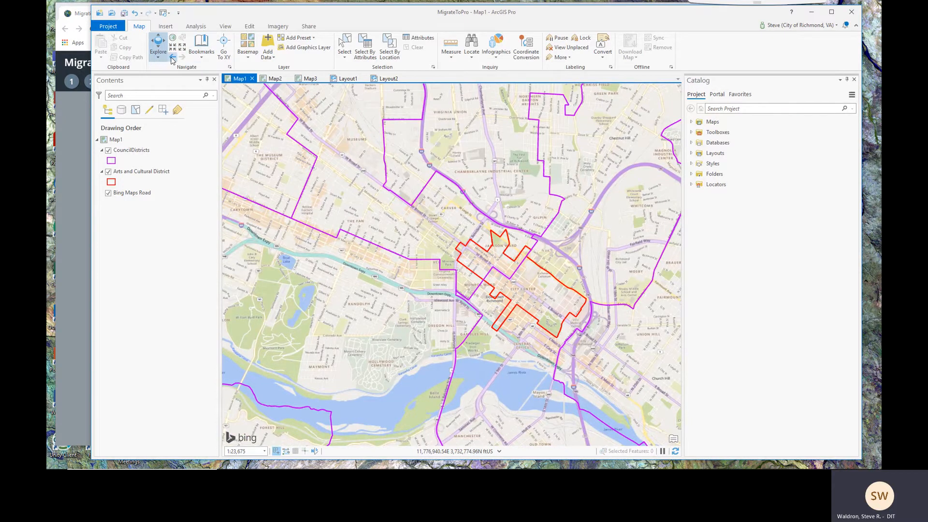
{"action": "left_click", "coordinate": [172, 57]}
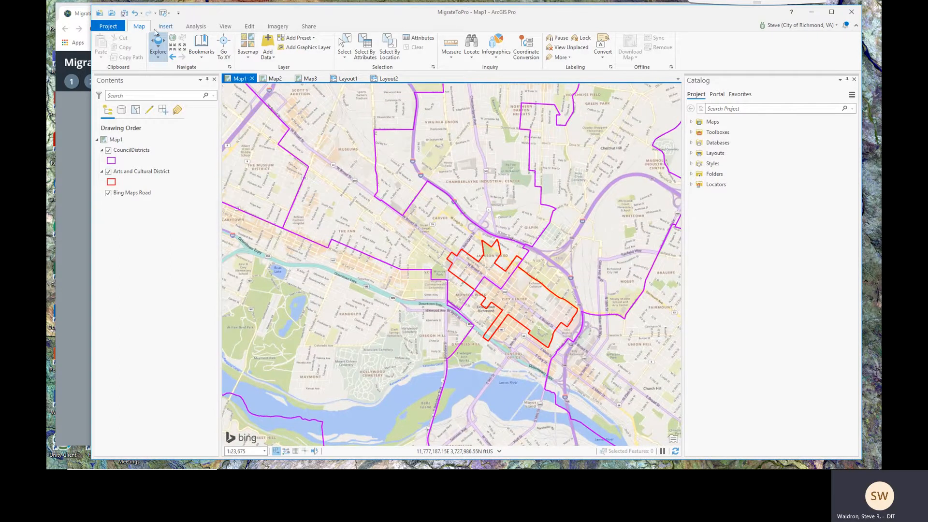
{"action": "left_click", "coordinate": [74, 127]}
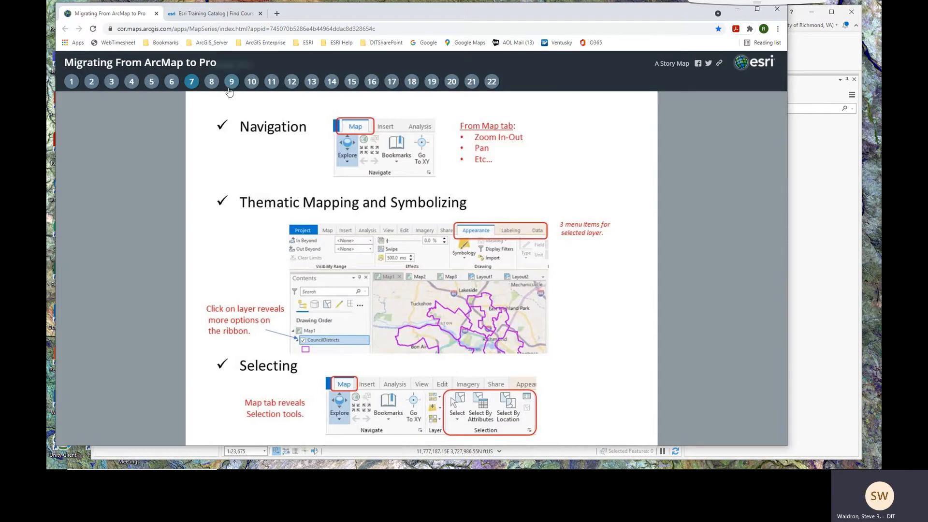
Back in ArcGIS Pro, pan the map and select the CouncilDistricts layer in Contents
{"action": "left_click", "coordinate": [817, 58]}
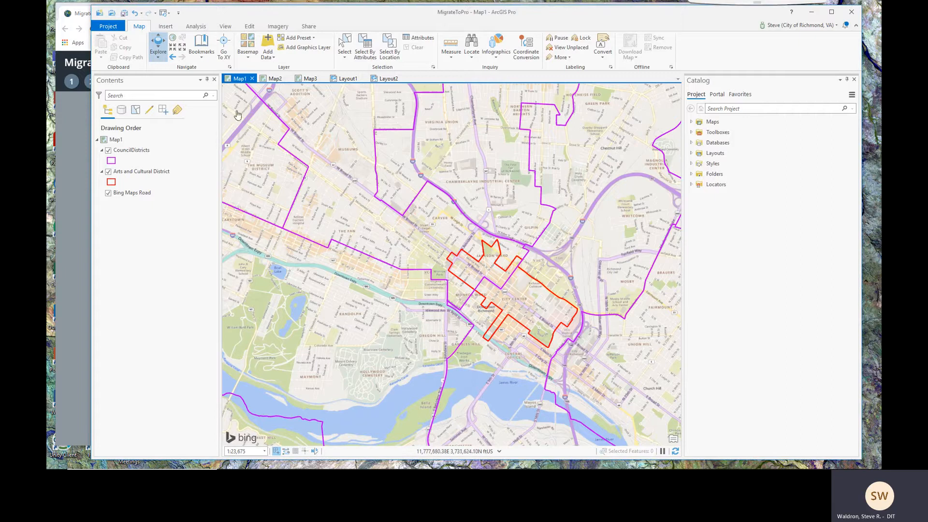
{"action": "left_click_drag", "start_coordinate": [448, 273], "coordinate": [419, 225]}
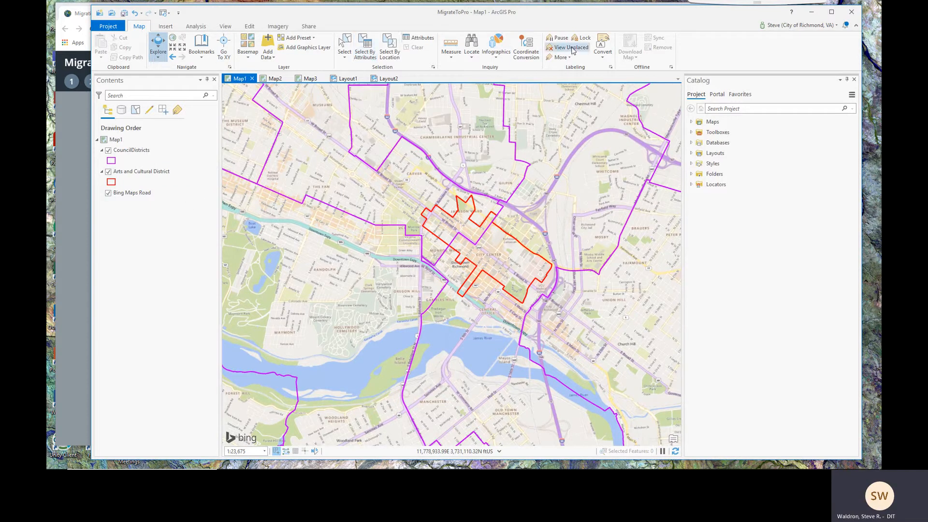
{"action": "left_click", "coordinate": [141, 152]}
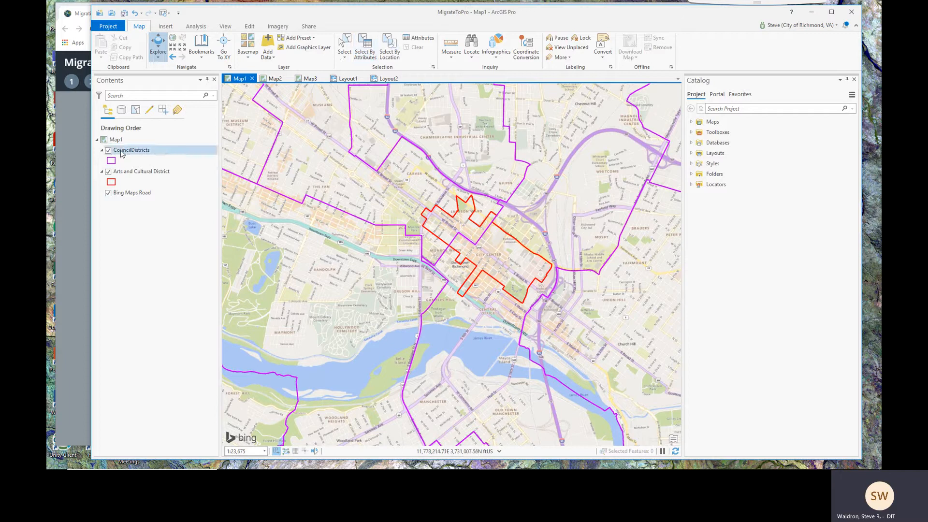
{"action": "left_click", "coordinate": [133, 153]}
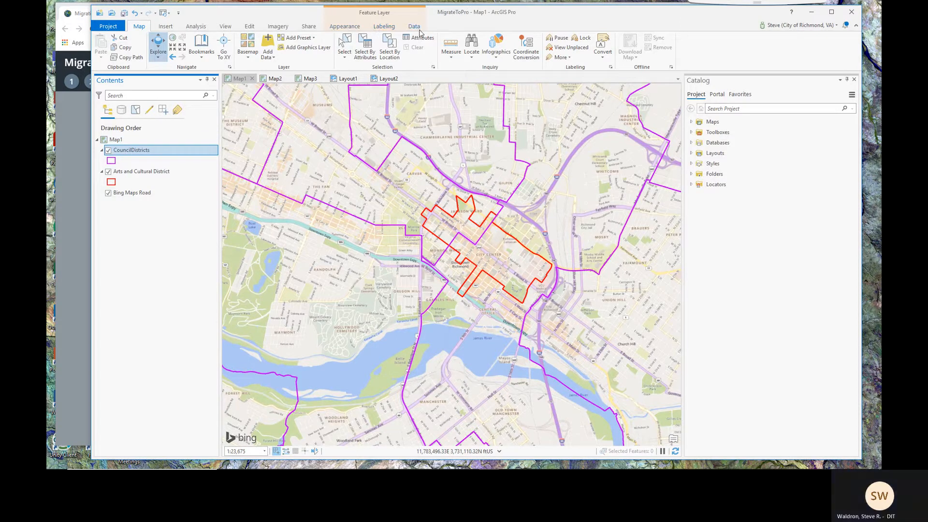
On the Appearance tab, zoom out to all Richmond districts and open the Symbology methods list
{"action": "left_click", "coordinate": [344, 26]}
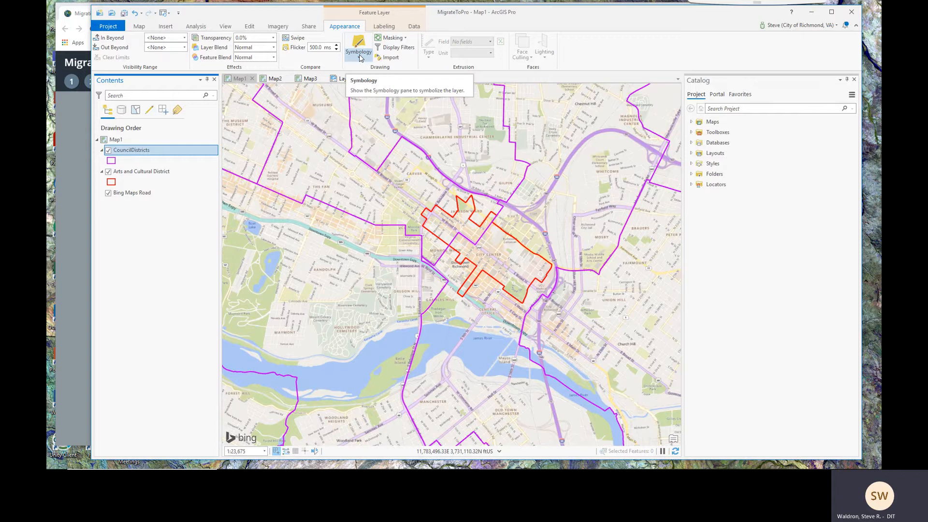
{"action": "scroll", "coordinate": [381, 243], "scroll_direction": "down", "scroll_amount": 3}
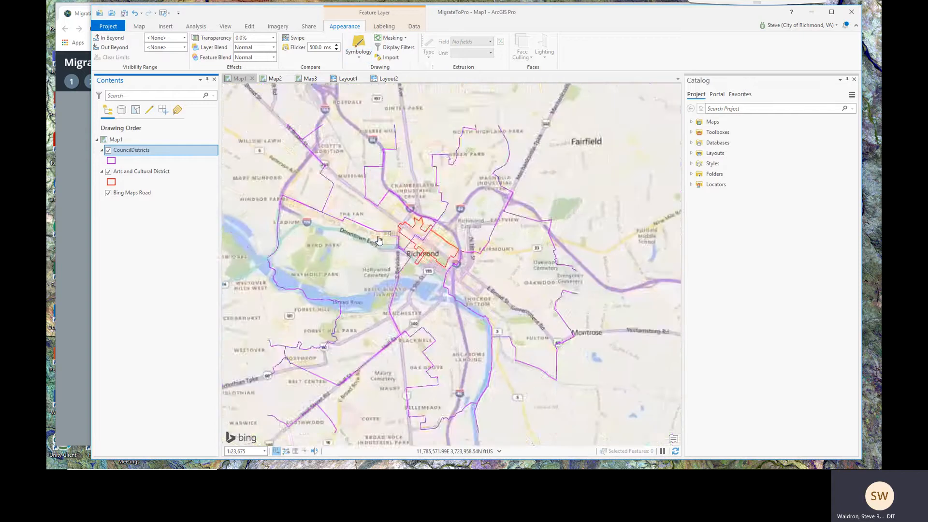
{"action": "left_click_drag", "start_coordinate": [390, 266], "coordinate": [486, 264]}
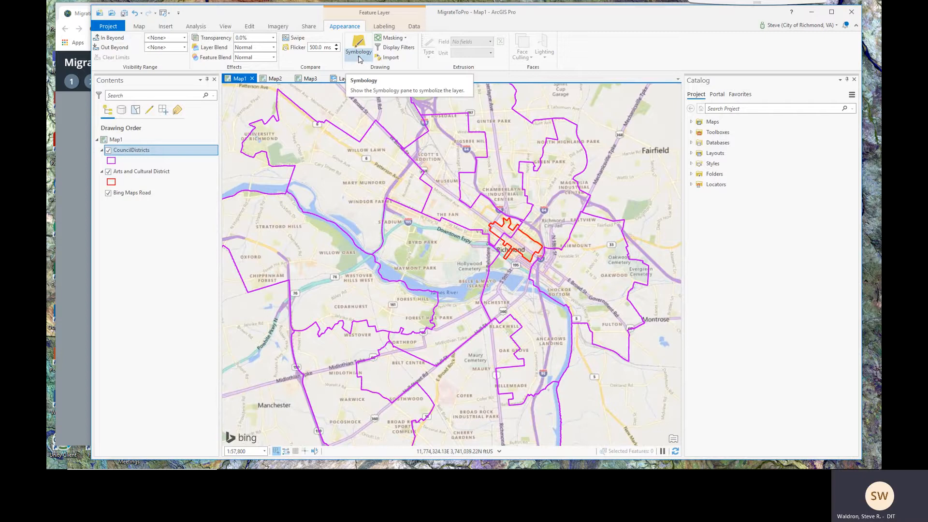
{"action": "left_click", "coordinate": [359, 58]}
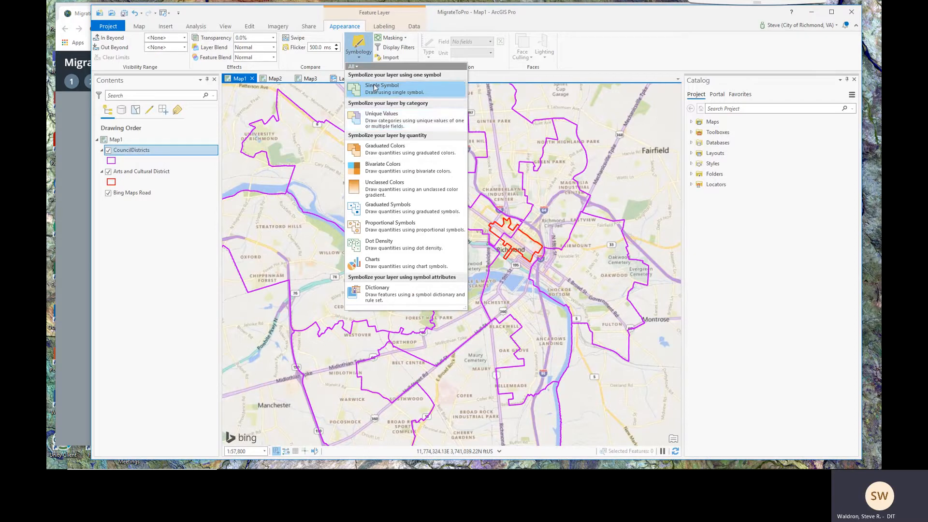
Symbolize CouncilDistricts with Unique Values on Name, adding classes for all nine districts
{"action": "left_click", "coordinate": [378, 121]}
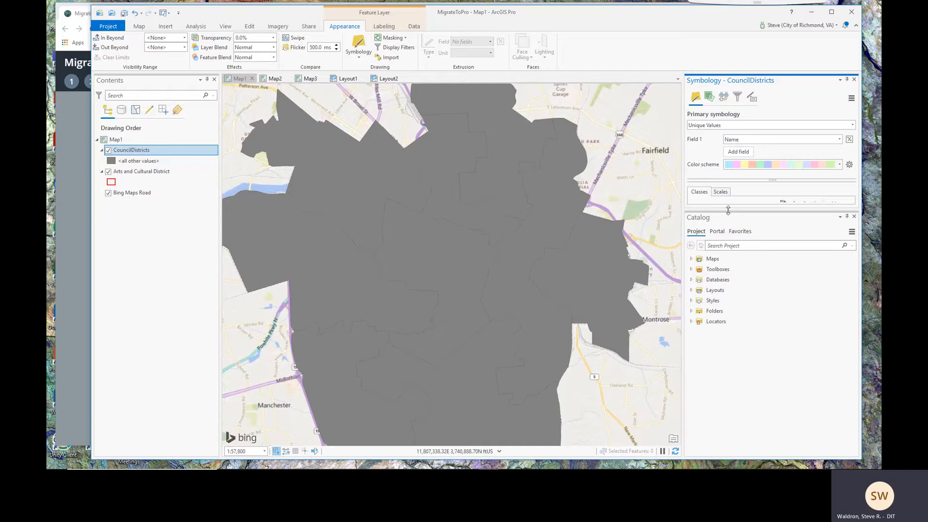
{"action": "left_click", "coordinate": [854, 217]}
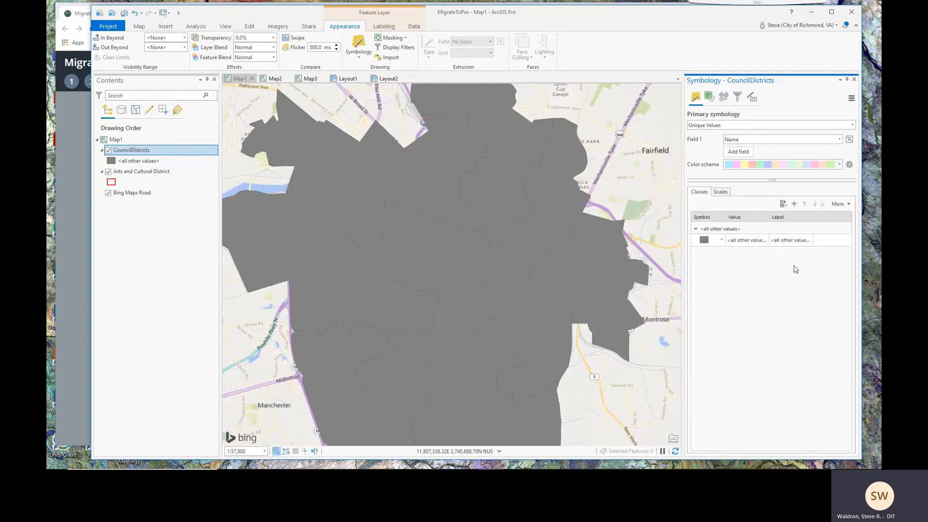
{"action": "left_click", "coordinate": [783, 205]}
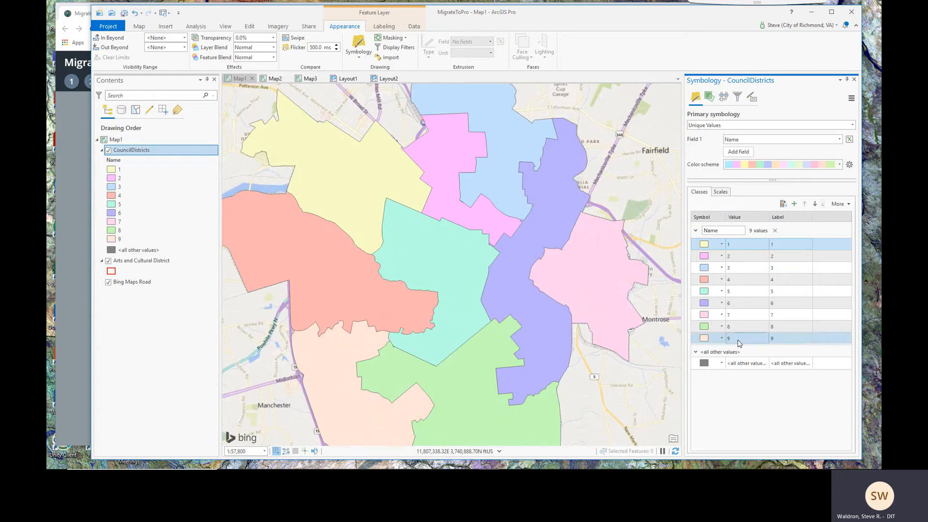
Change district 2's class symbol to Black Outline, keeping Unique Values as the primary symbology
{"action": "left_click", "coordinate": [705, 257]}
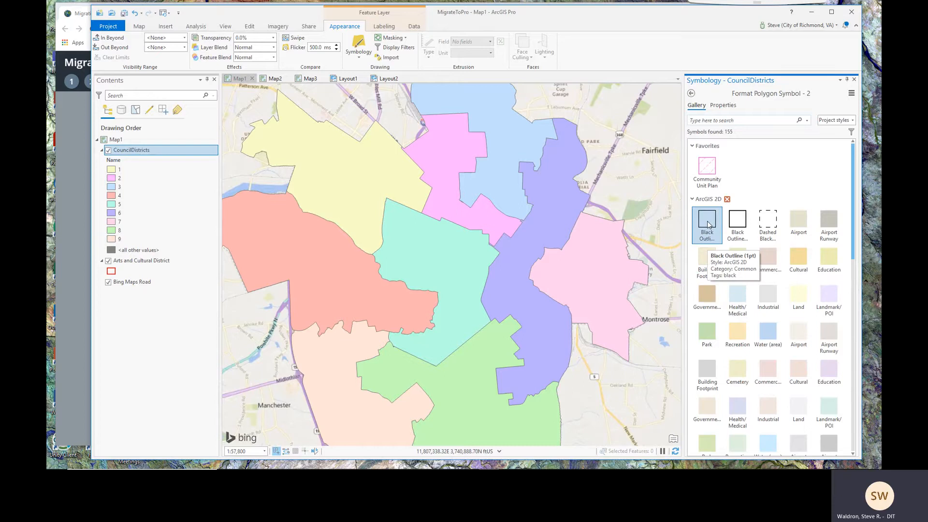
{"action": "left_click", "coordinate": [732, 223]}
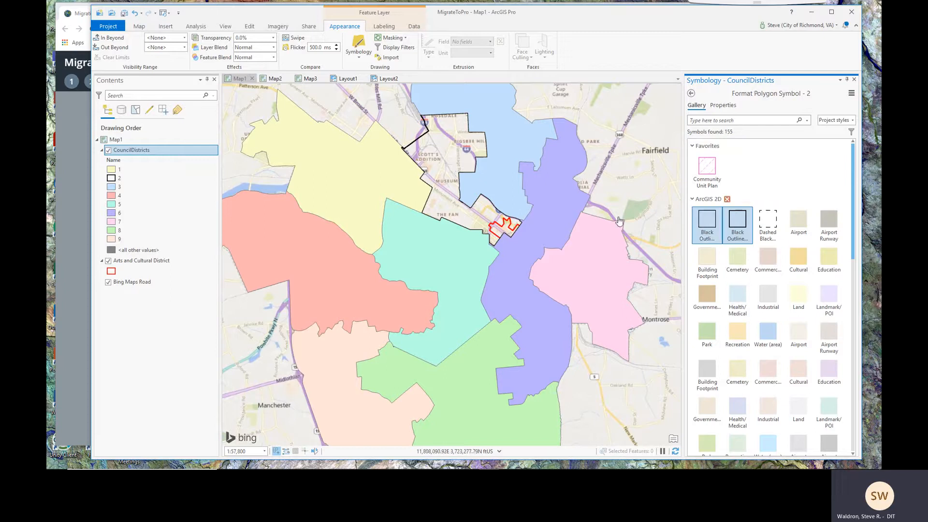
{"action": "left_click", "coordinate": [691, 93]}
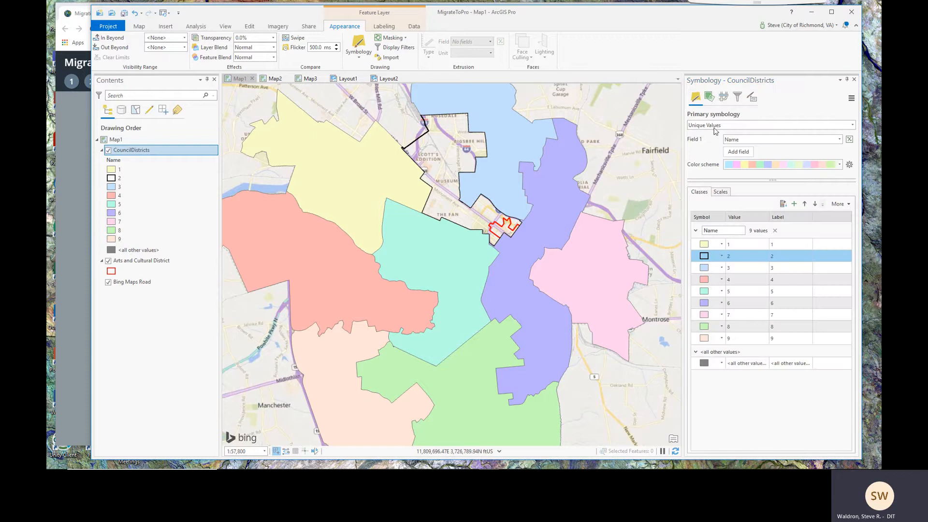
{"action": "left_click", "coordinate": [852, 125]}
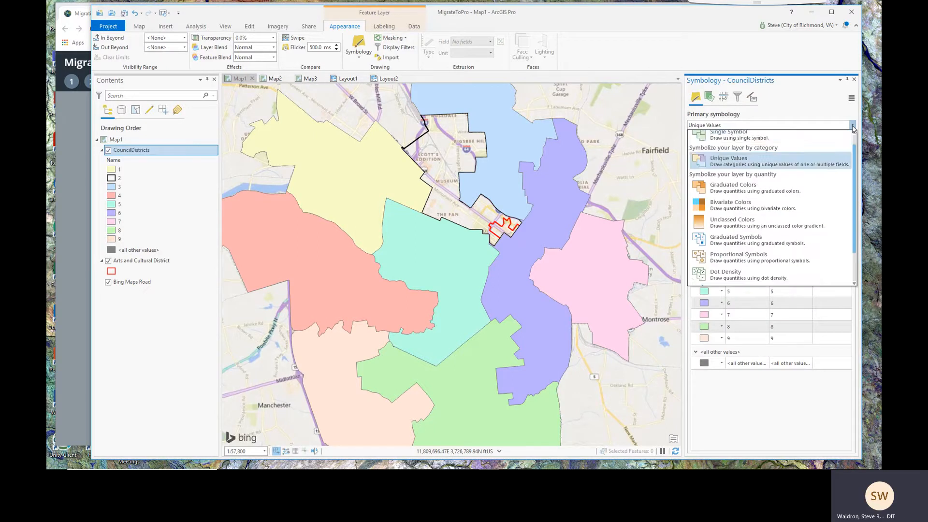
{"action": "left_click", "coordinate": [794, 106]}
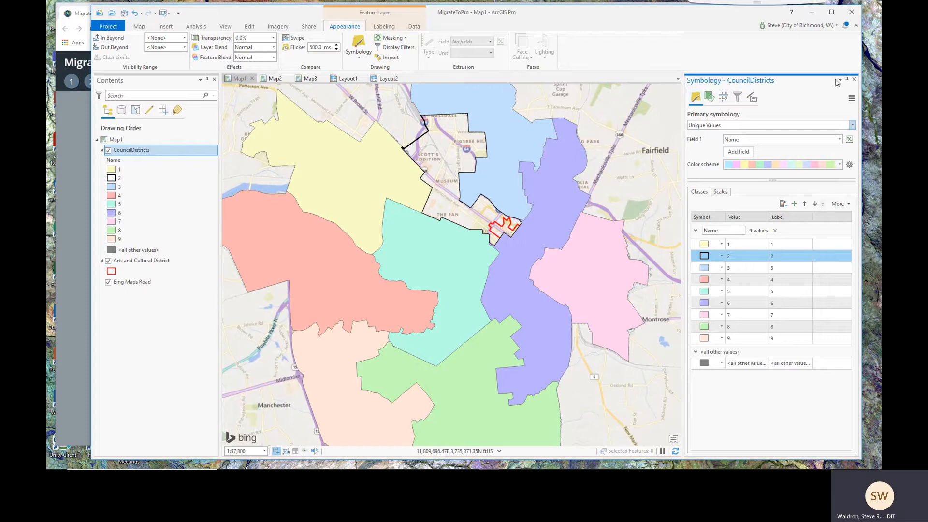
Switch CouncilDistricts to Single Symbol using the Black Outline gallery symbol
{"action": "right_click", "coordinate": [128, 154]}
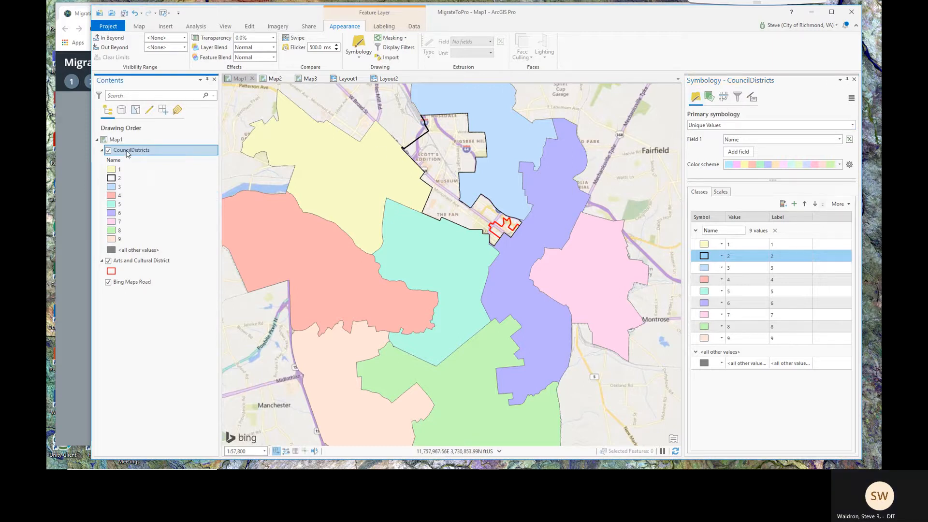
{"action": "left_click", "coordinate": [126, 151]}
{"action": "left_click", "coordinate": [358, 57]}
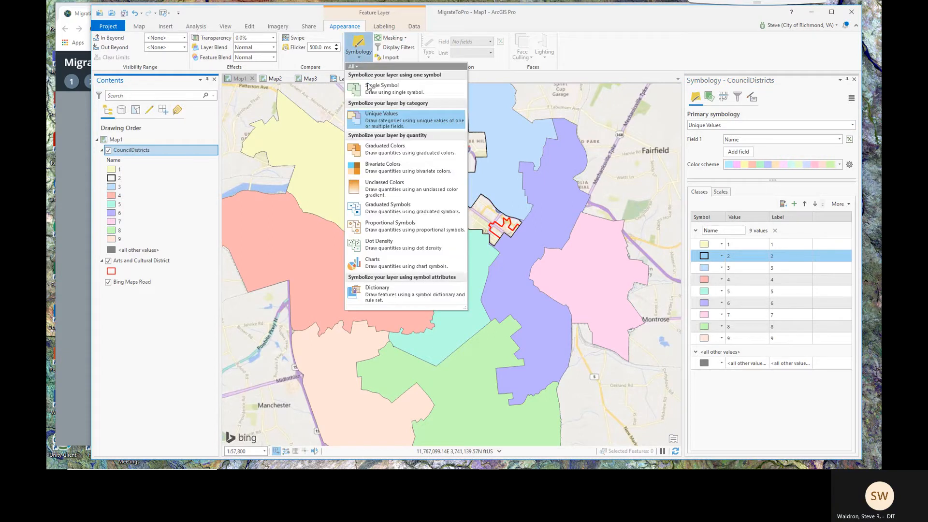
{"action": "left_click", "coordinate": [393, 92]}
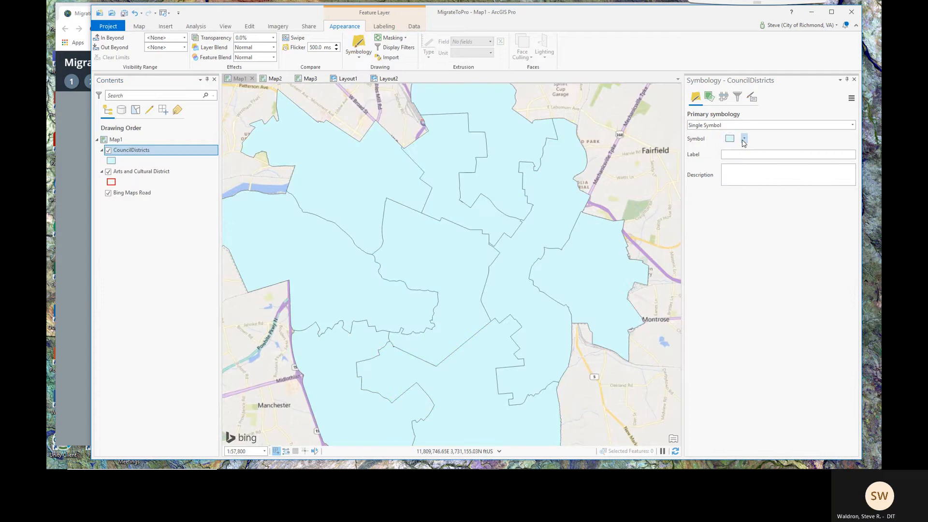
{"action": "left_click", "coordinate": [743, 139]}
{"action": "left_click", "coordinate": [729, 139]}
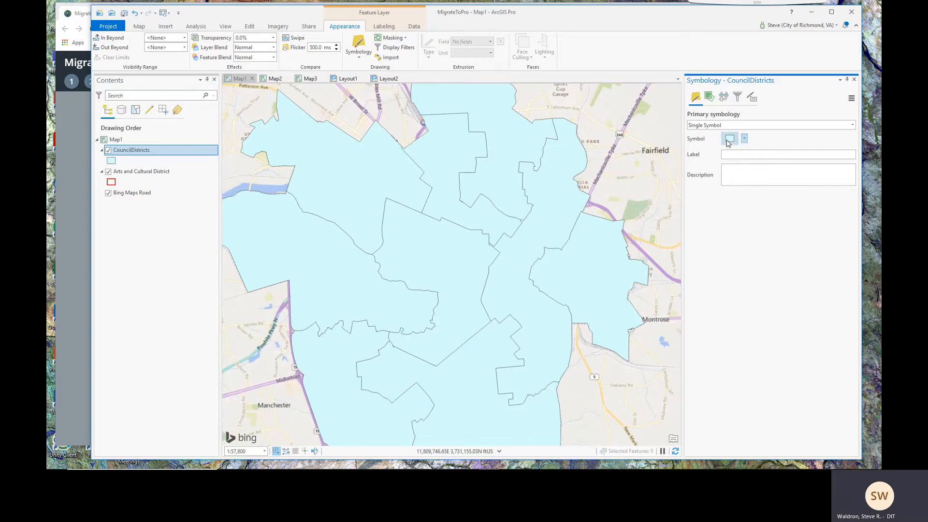
{"action": "left_click", "coordinate": [729, 140]}
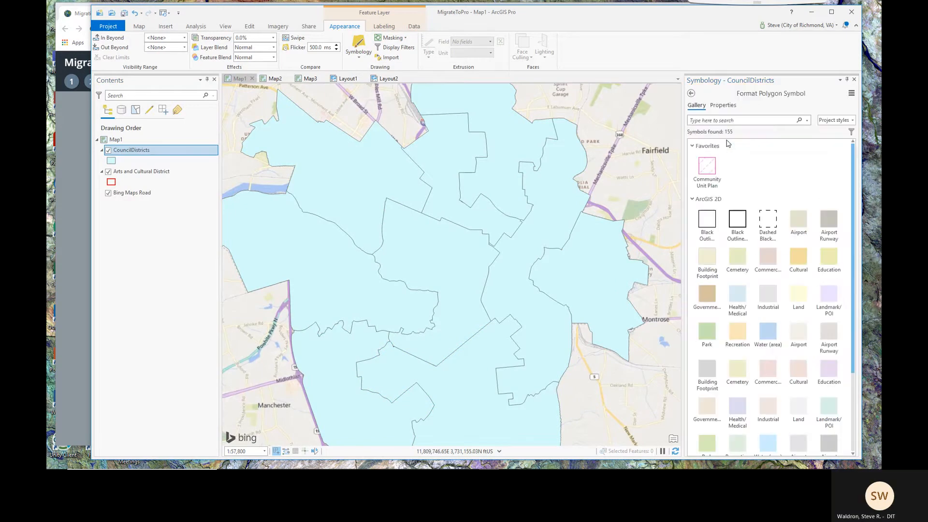
{"action": "left_click", "coordinate": [738, 225]}
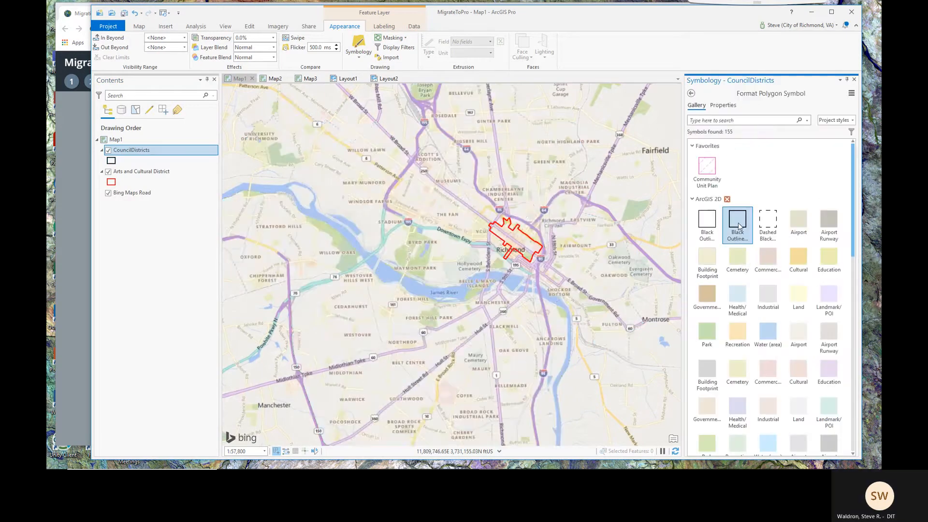
Set the symbol's outline colour to purple and apply it
{"action": "left_click", "coordinate": [723, 106]}
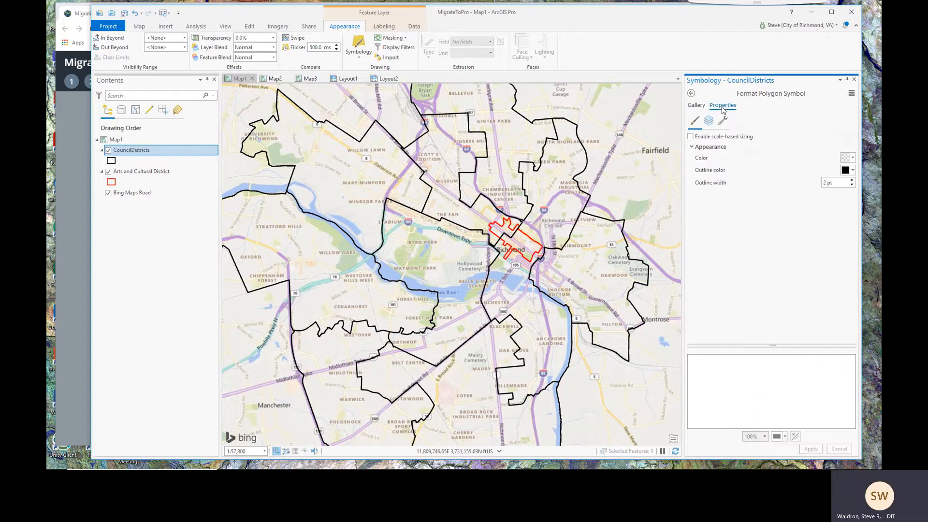
{"action": "left_click", "coordinate": [853, 171]}
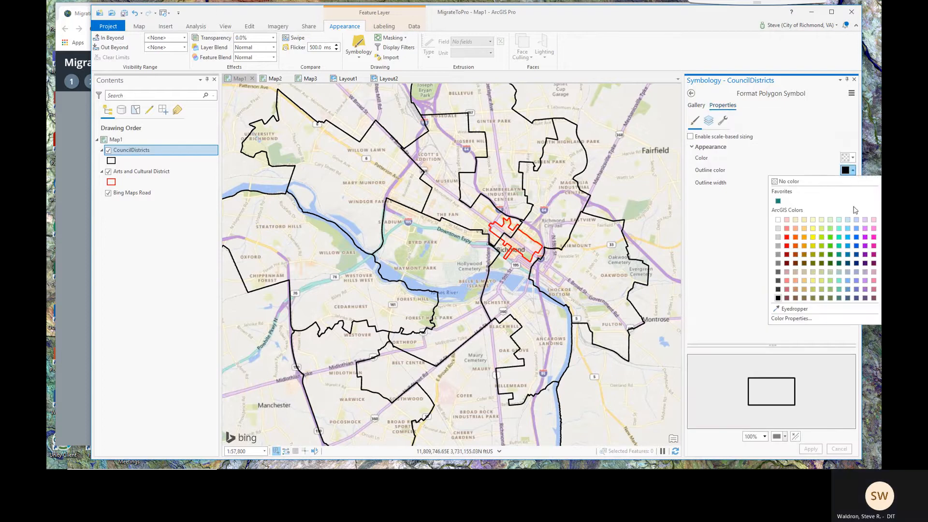
{"action": "left_click", "coordinate": [865, 237]}
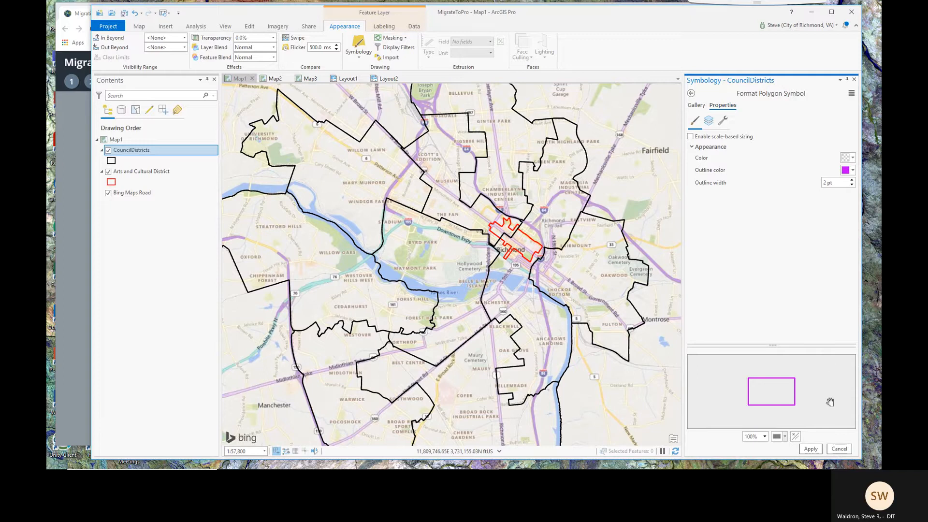
{"action": "left_click", "coordinate": [816, 450]}
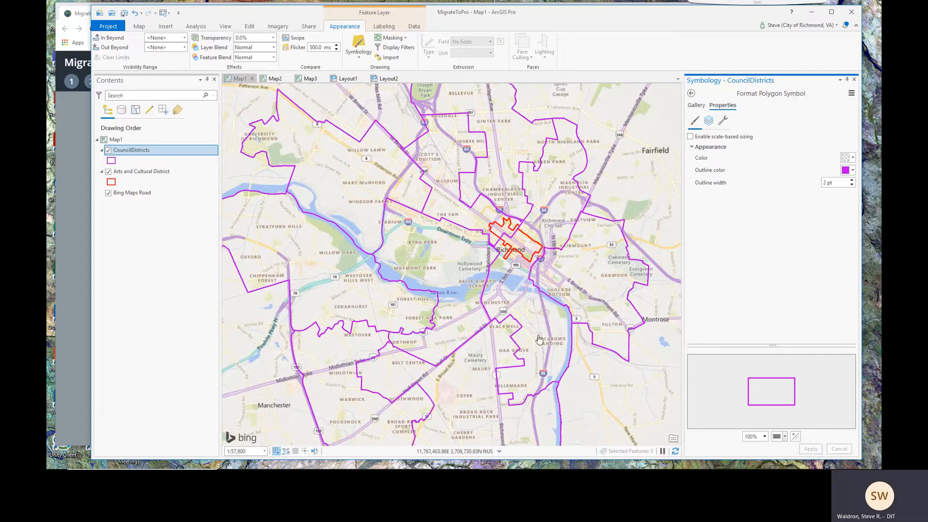
{"action": "mouse_move", "coordinate": [477, 217]}
{"action": "left_mouse_down"}
{"action": "mouse_move", "coordinate": [476, 251]}
{"action": "mouse_move", "coordinate": [490, 228]}
{"action": "left_mouse_up"}
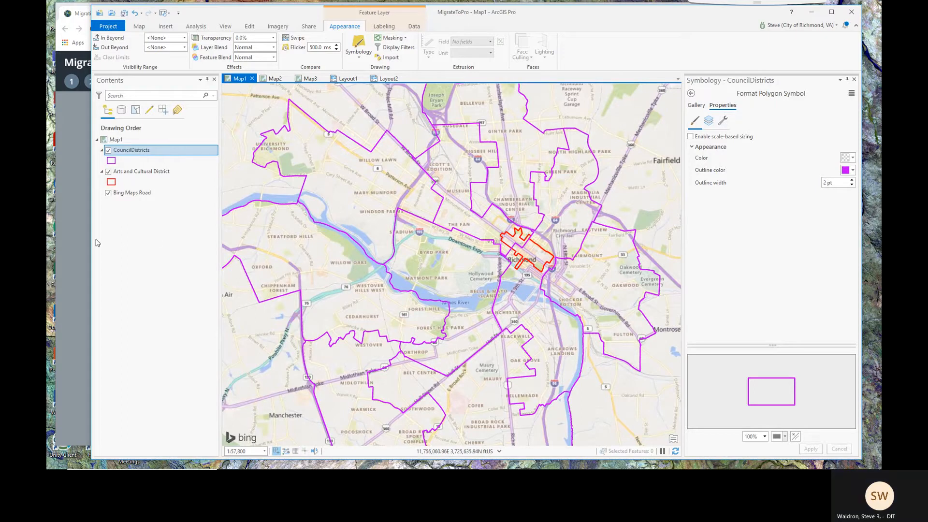
{"action": "left_click", "coordinate": [78, 239]}
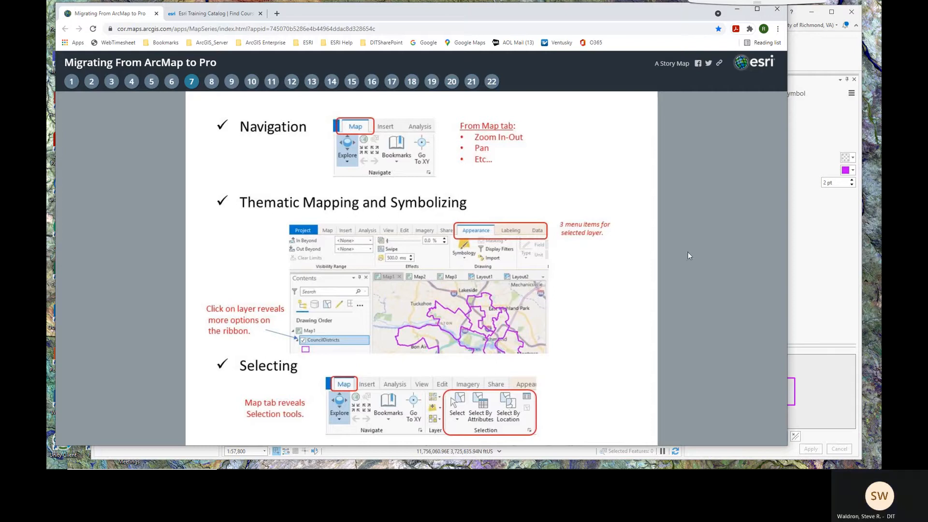
{"action": "left_click", "coordinate": [825, 62]}
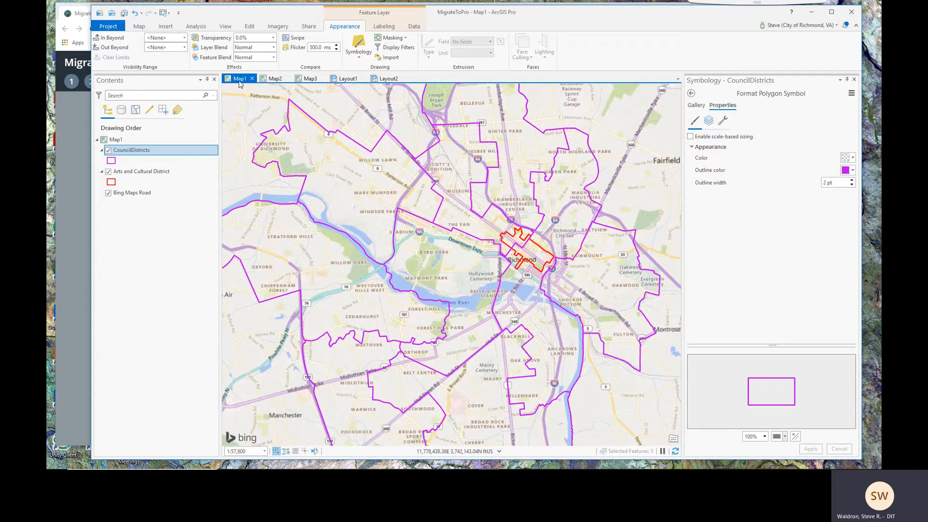
Lasso-select the western council districts on Map1, then clear the selection
{"action": "left_click", "coordinate": [139, 27]}
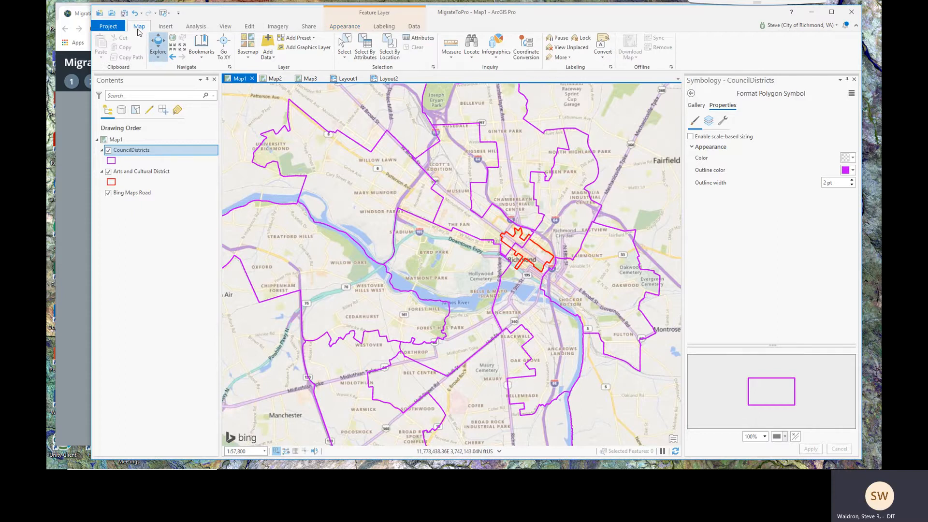
{"action": "left_click", "coordinate": [346, 57]}
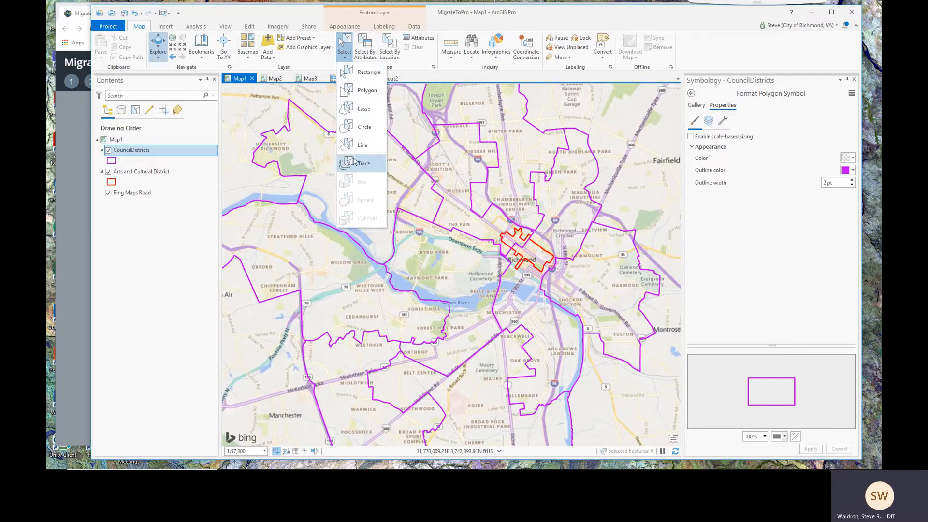
{"action": "left_click", "coordinate": [360, 72]}
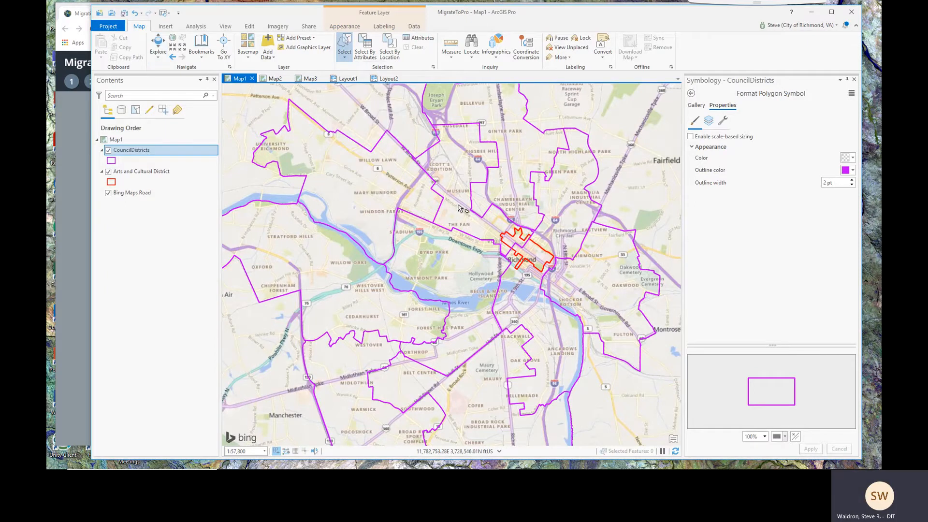
{"action": "mouse_move", "coordinate": [459, 208]}
{"action": "left_mouse_down"}
{"action": "mouse_move", "coordinate": [405, 198]}
{"action": "mouse_move", "coordinate": [384, 227]}
{"action": "mouse_move", "coordinate": [395, 288]}
{"action": "left_mouse_up"}
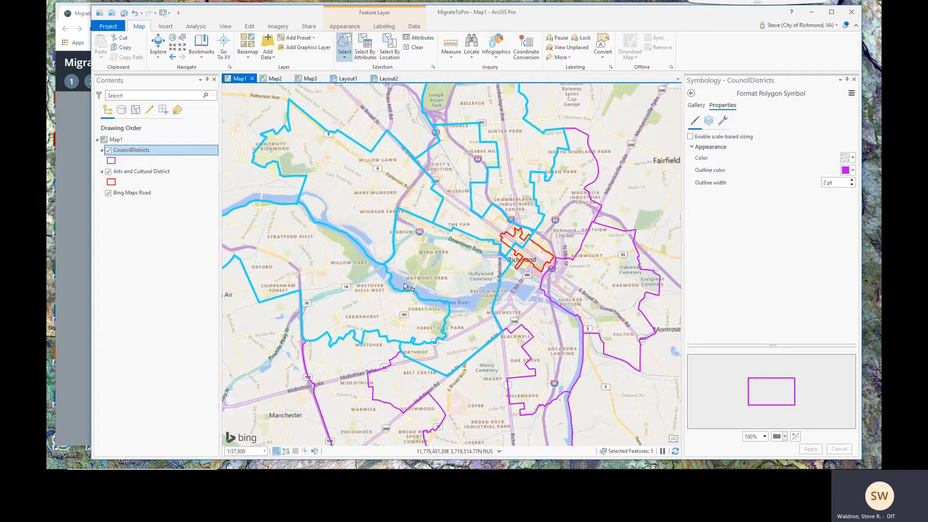
{"action": "left_click", "coordinate": [416, 50]}
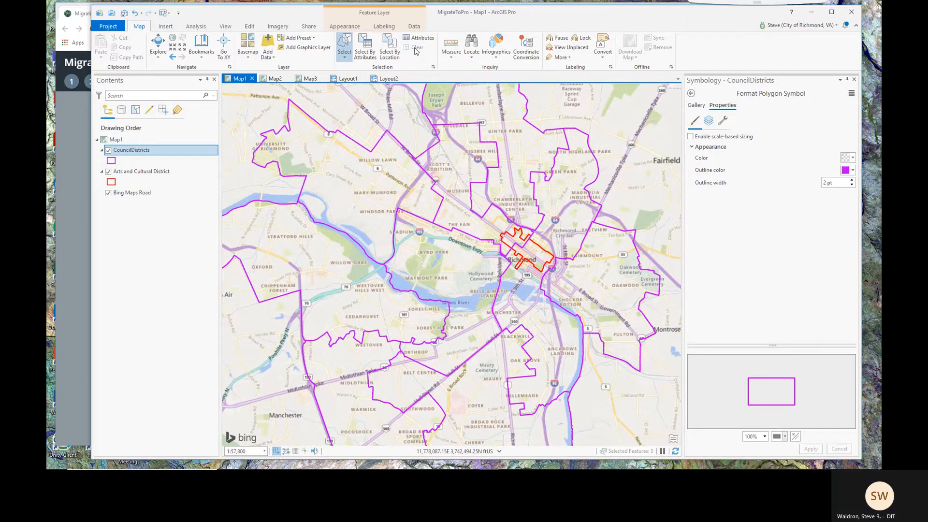
Move the story map to slide 8 on Querying, Geoprocessing Tools and Locate, then go back to ArcGIS Pro
{"action": "left_click", "coordinate": [74, 151]}
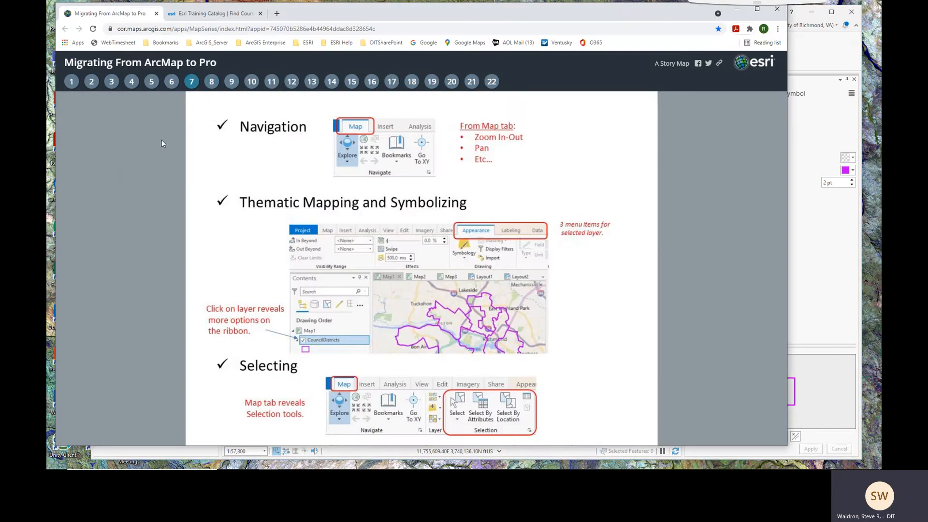
{"action": "left_click", "coordinate": [211, 83]}
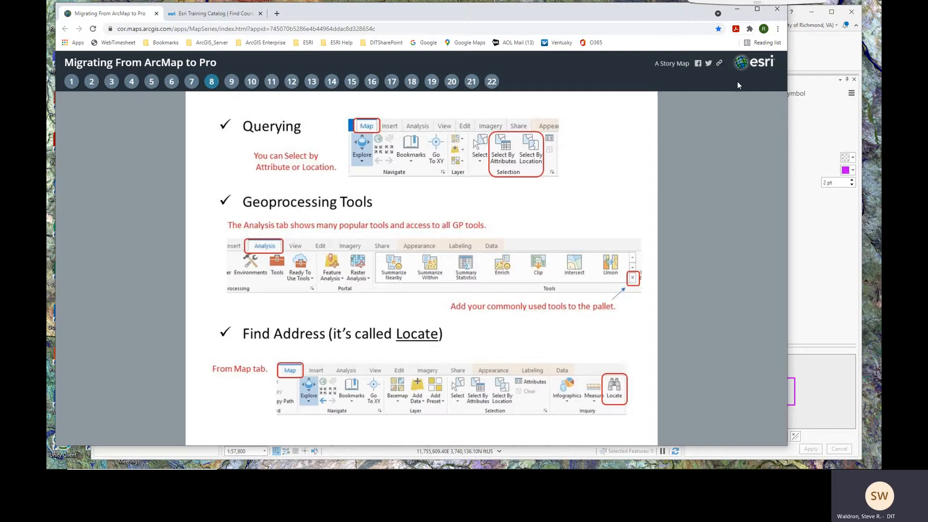
{"action": "left_click", "coordinate": [811, 52]}
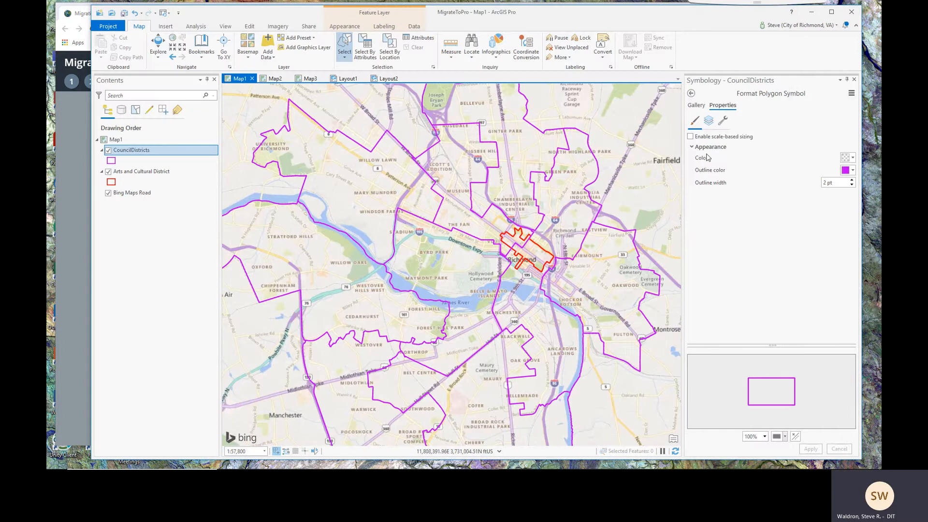
Start a Select By Attributes query with the first clause Name is equal 4
{"action": "left_click", "coordinate": [366, 54]}
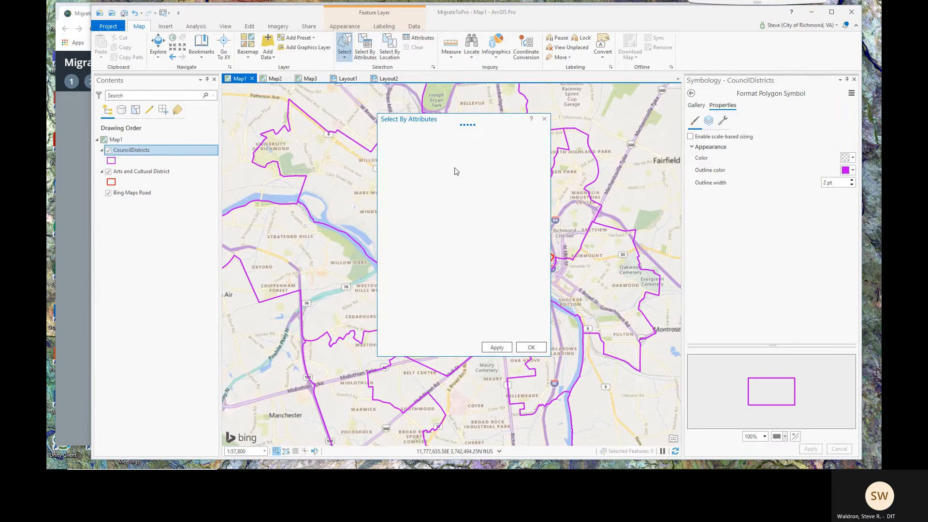
{"action": "left_click_drag", "start_coordinate": [461, 121], "coordinate": [561, 139]}
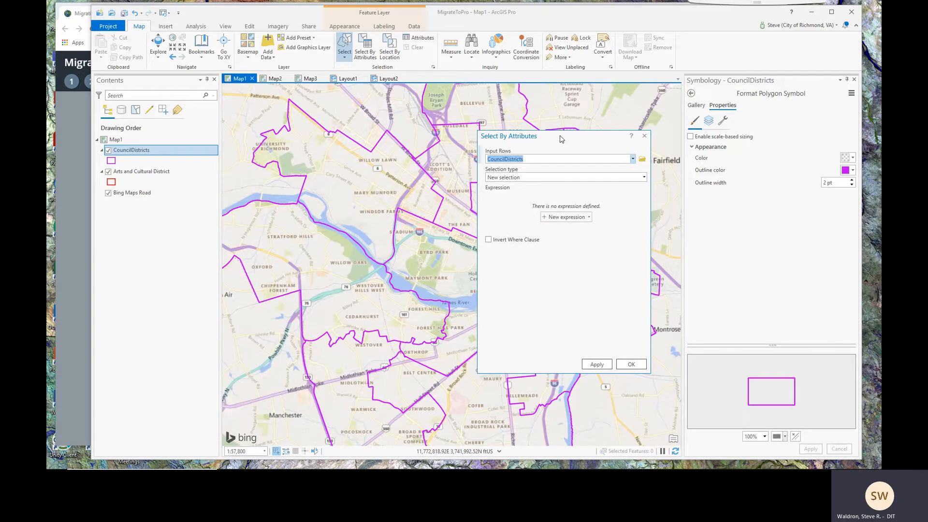
{"action": "left_click_drag", "start_coordinate": [561, 139], "coordinate": [703, 147]}
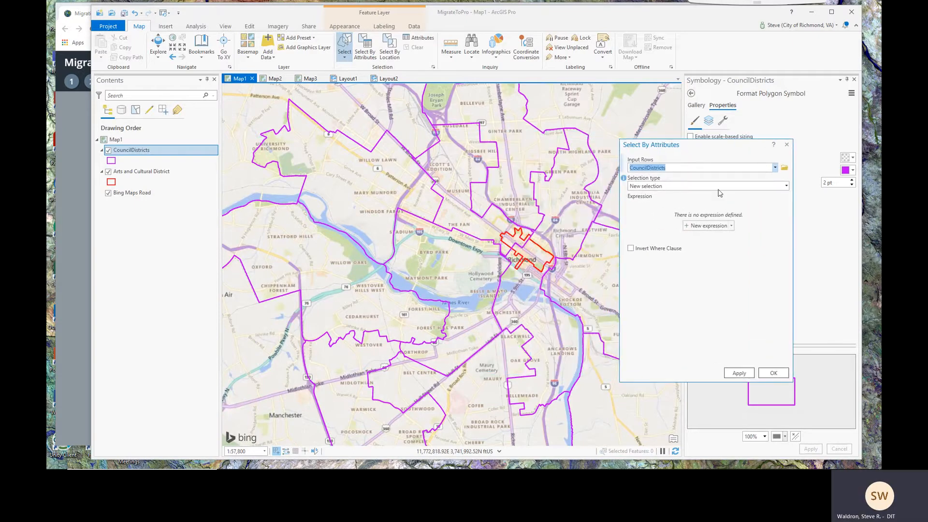
{"action": "left_click", "coordinate": [708, 226]}
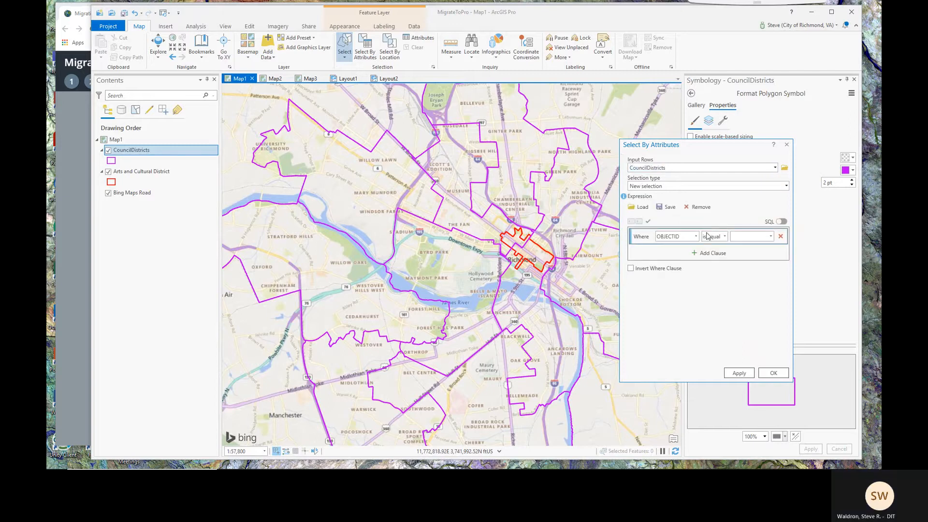
{"action": "left_click", "coordinate": [695, 237]}
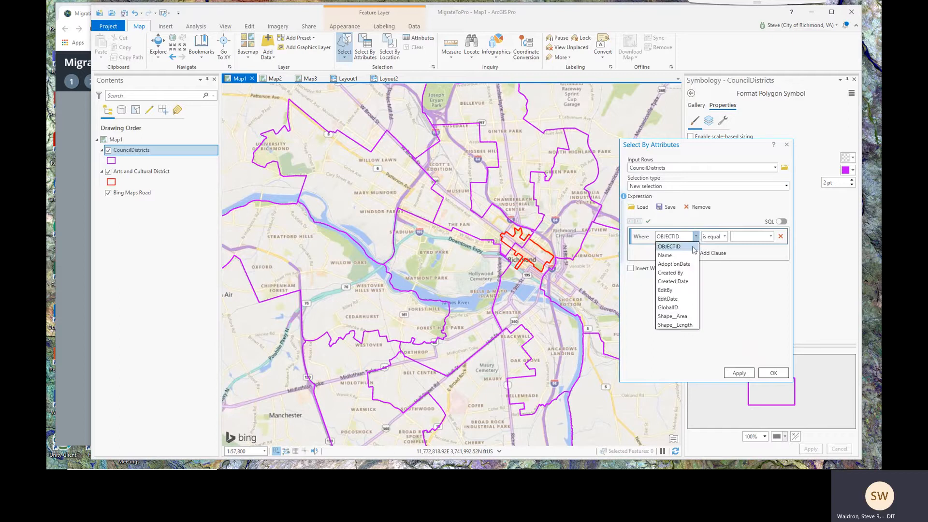
{"action": "left_click", "coordinate": [690, 255]}
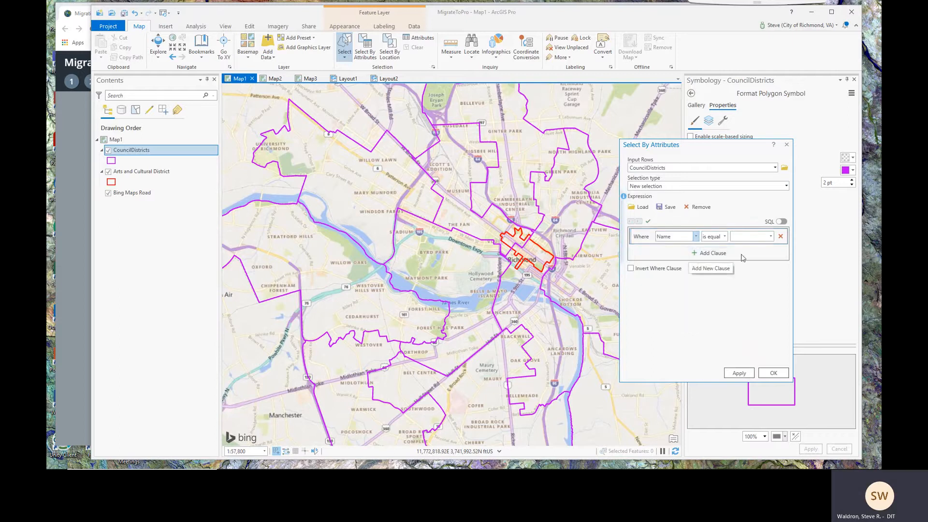
{"action": "left_click", "coordinate": [770, 237]}
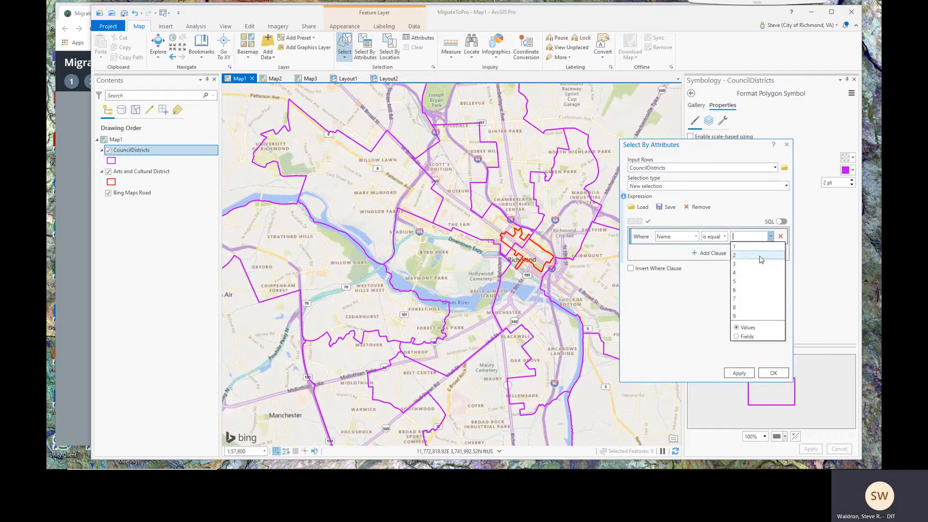
{"action": "left_click", "coordinate": [746, 272]}
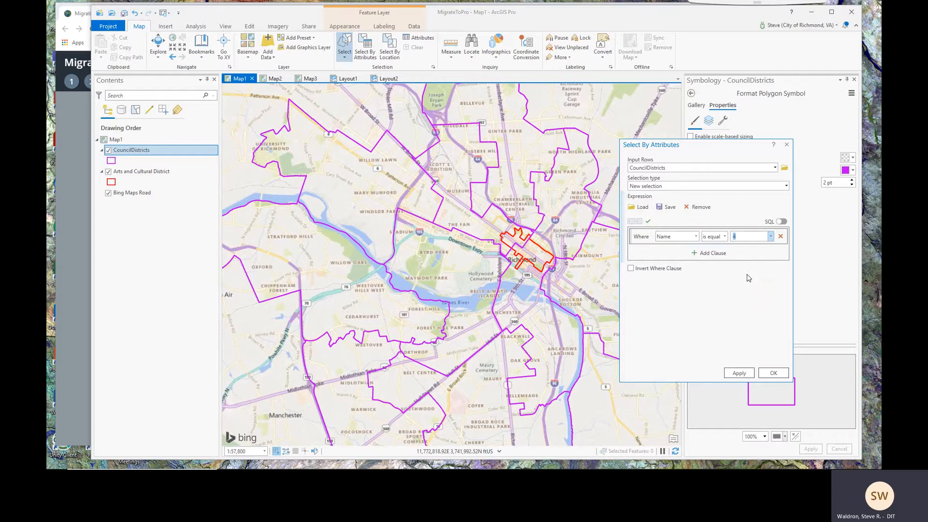
Add an Or clause Name is equal 5 and apply the query to select two districts
{"action": "left_click", "coordinate": [709, 254]}
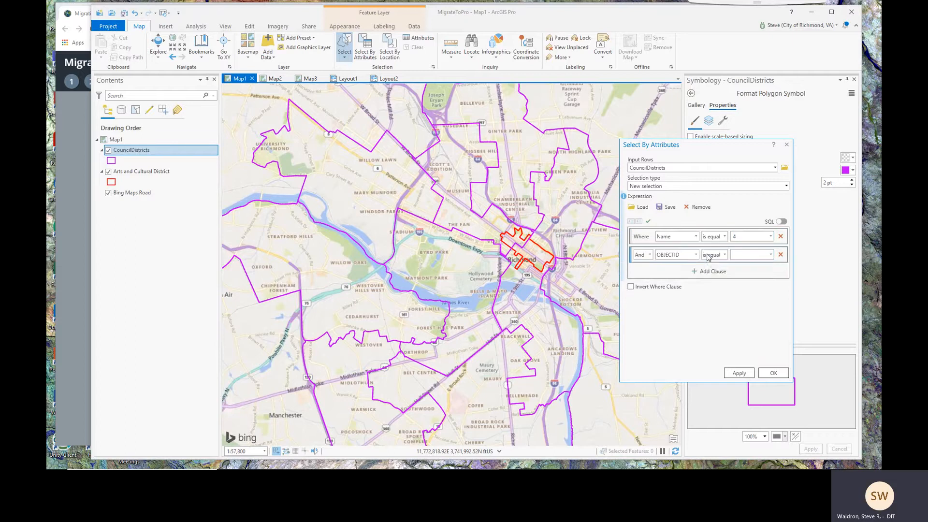
{"action": "left_click", "coordinate": [649, 255]}
{"action": "left_click", "coordinate": [644, 276]}
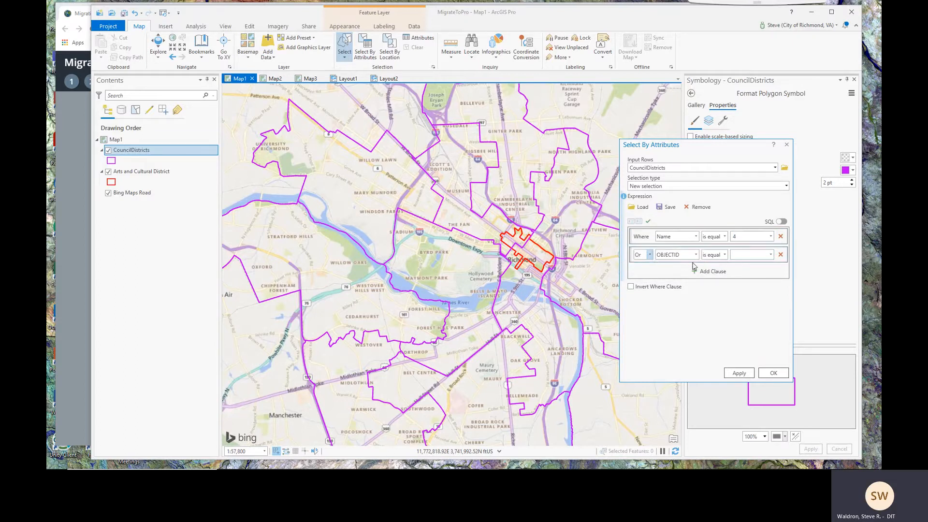
{"action": "left_click", "coordinate": [695, 255]}
{"action": "left_click", "coordinate": [685, 273]}
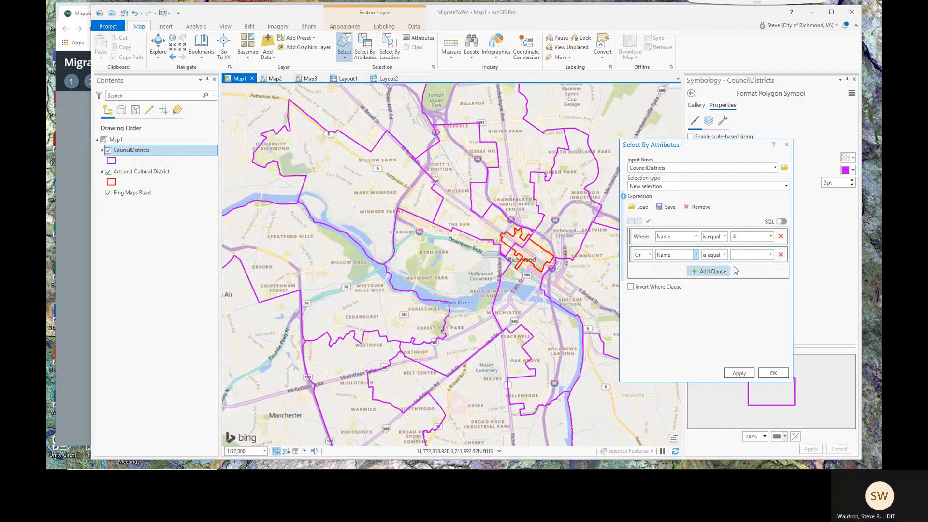
{"action": "left_click", "coordinate": [770, 255]}
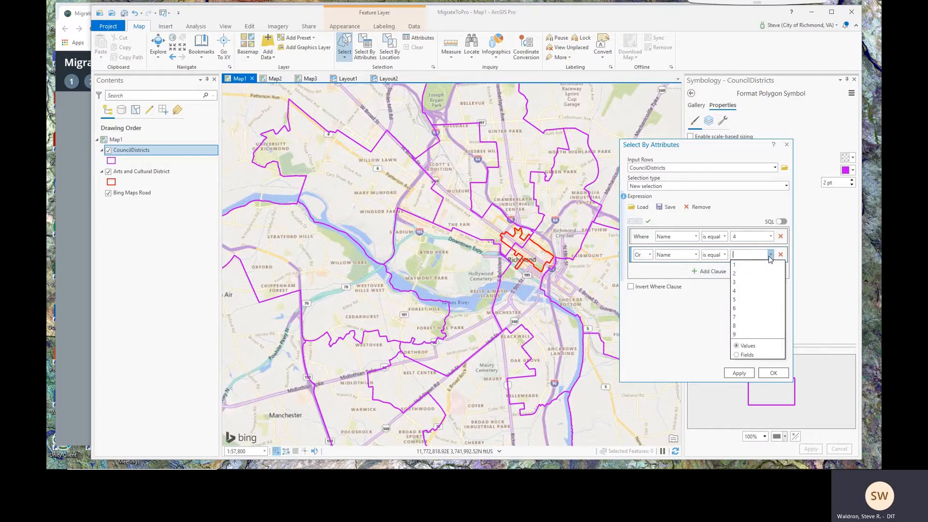
{"action": "left_click", "coordinate": [752, 282]}
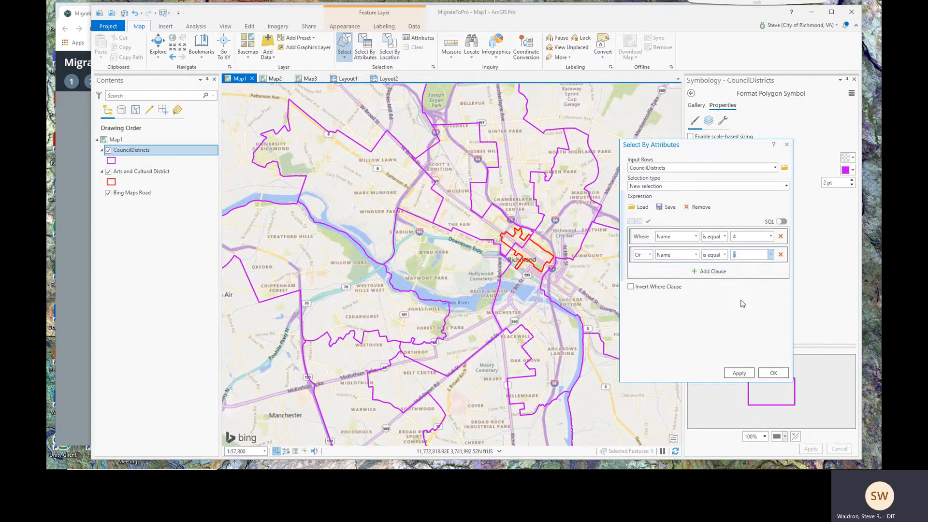
{"action": "left_click", "coordinate": [738, 373]}
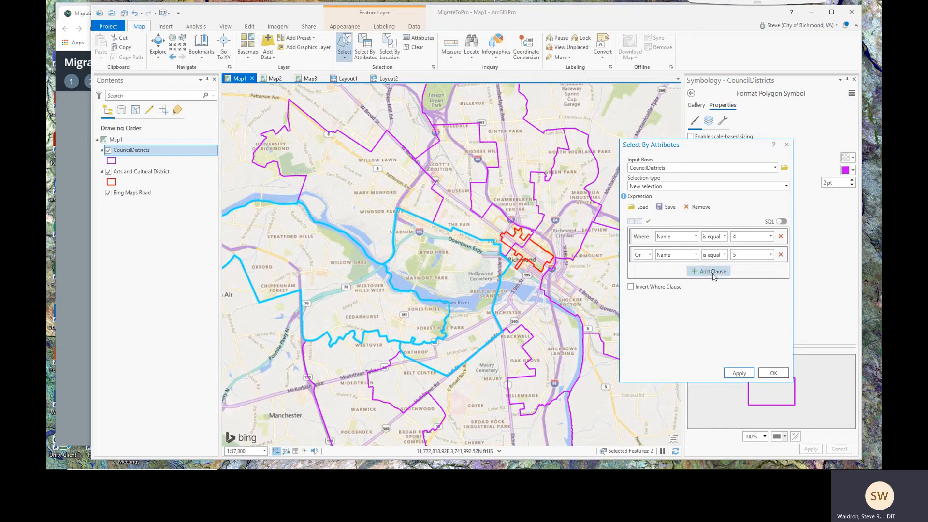
{"action": "left_click", "coordinate": [769, 373]}
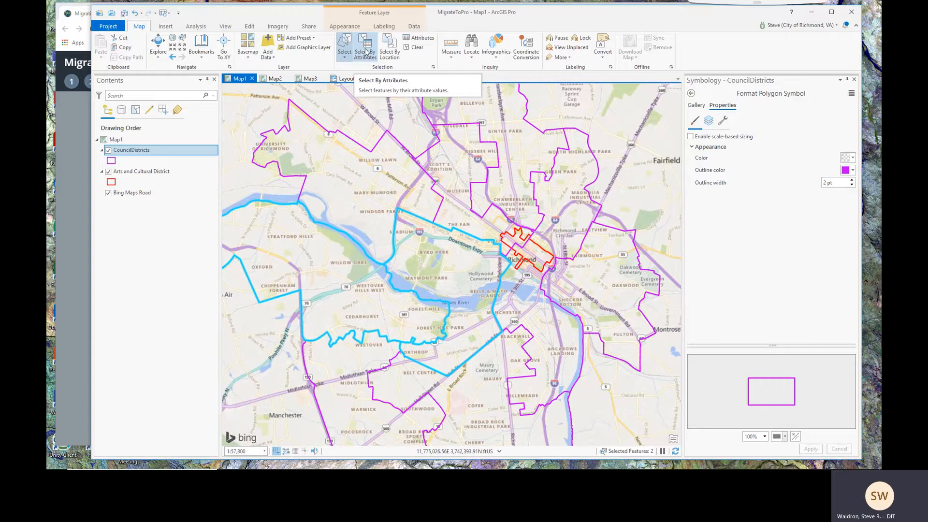
Clear the current selection and set up Select By Location with the Intersect relationship
{"action": "left_click", "coordinate": [418, 49]}
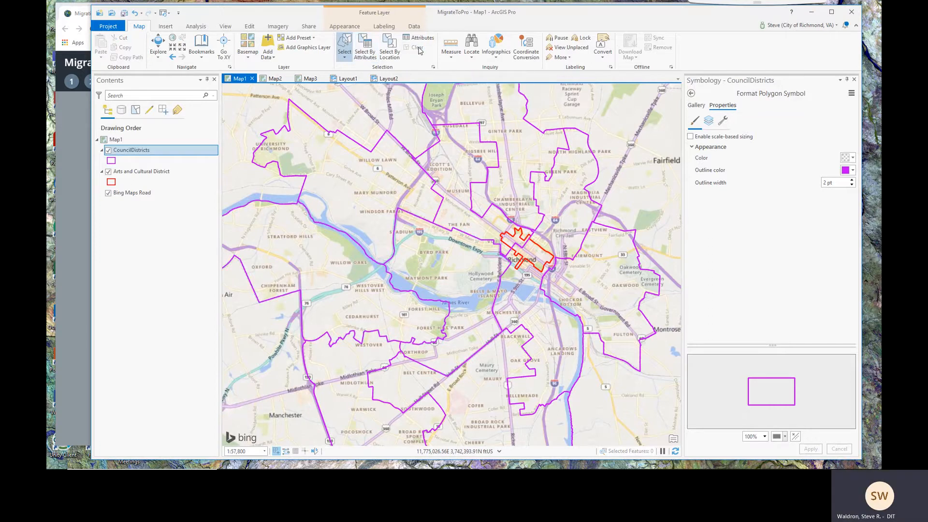
{"action": "left_click", "coordinate": [389, 48]}
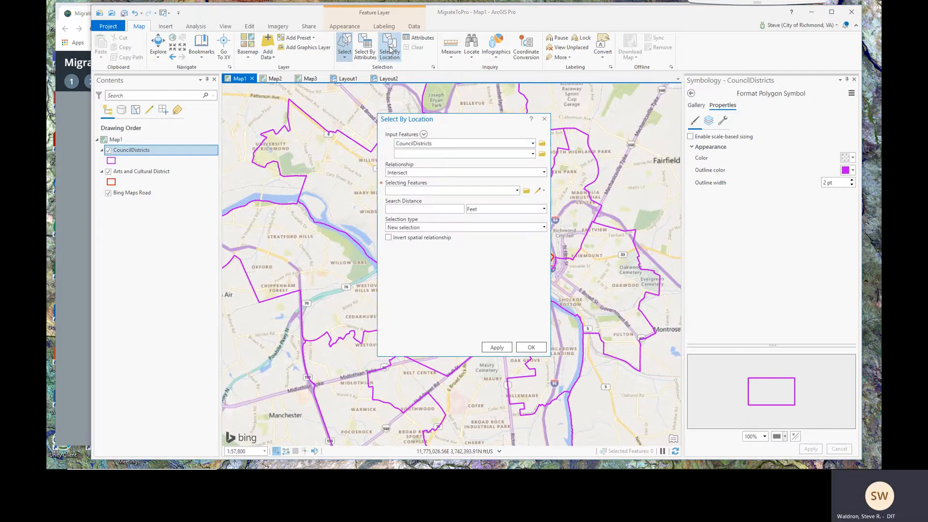
{"action": "left_click_drag", "start_coordinate": [411, 119], "coordinate": [656, 115]}
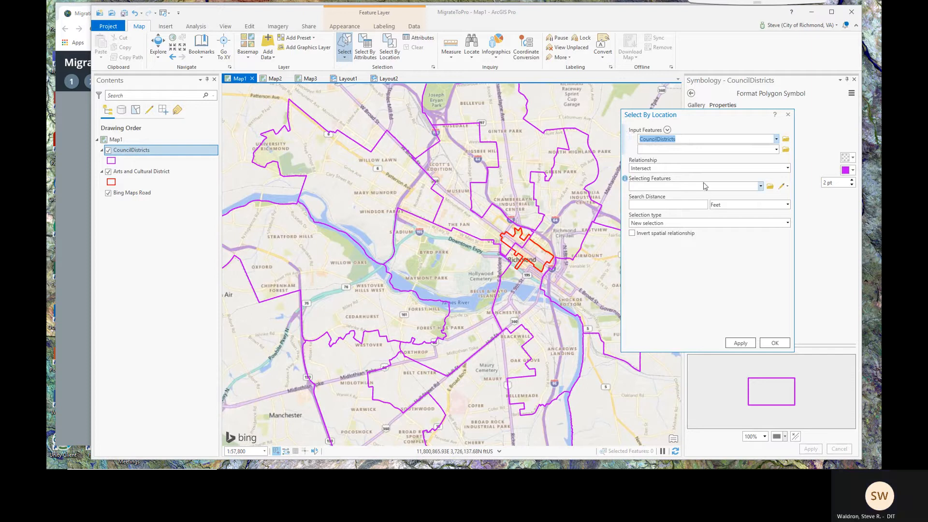
{"action": "left_click", "coordinate": [787, 168]}
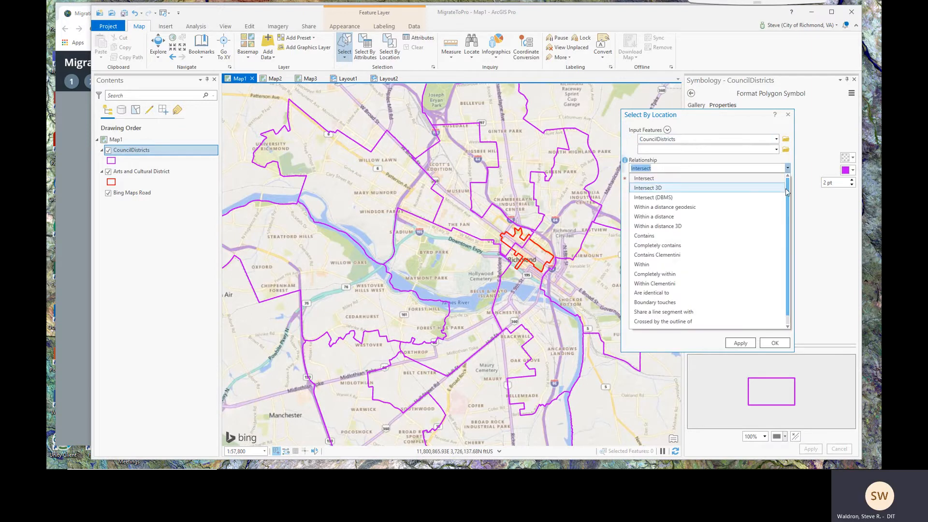
{"action": "mouse_move", "coordinate": [787, 197]}
{"action": "left_mouse_down"}
{"action": "mouse_move", "coordinate": [790, 214]}
{"action": "mouse_move", "coordinate": [788, 195]}
{"action": "left_mouse_up"}
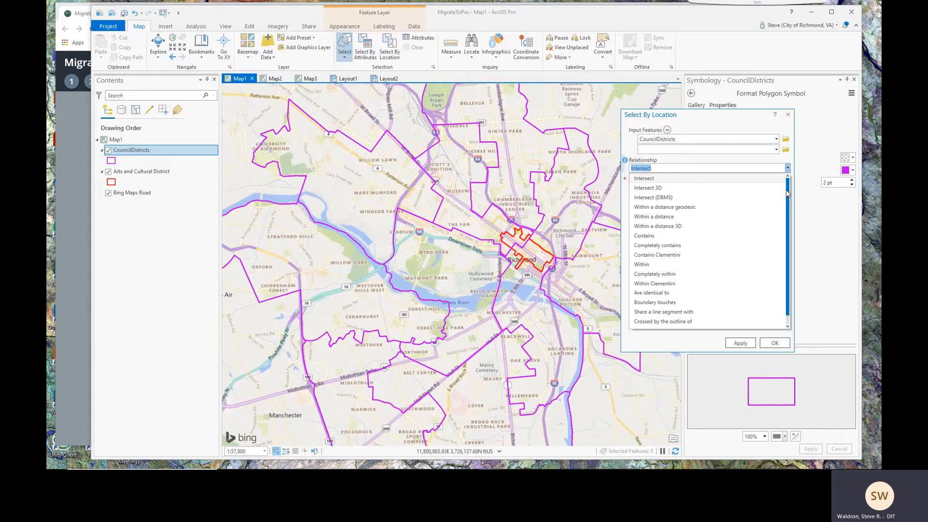
{"action": "left_click", "coordinate": [643, 179]}
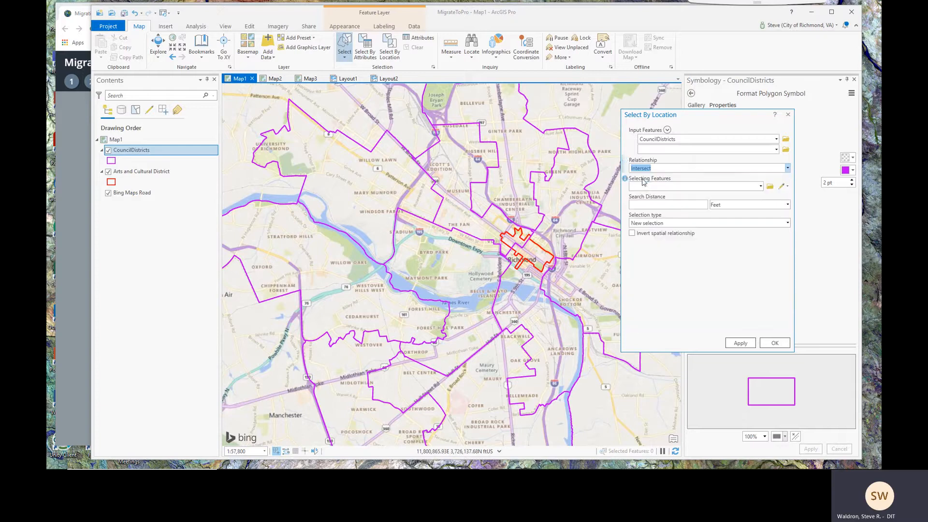
Select districts intersecting the Arts and Cultural District, then clear the selection
{"action": "left_click", "coordinate": [760, 186]}
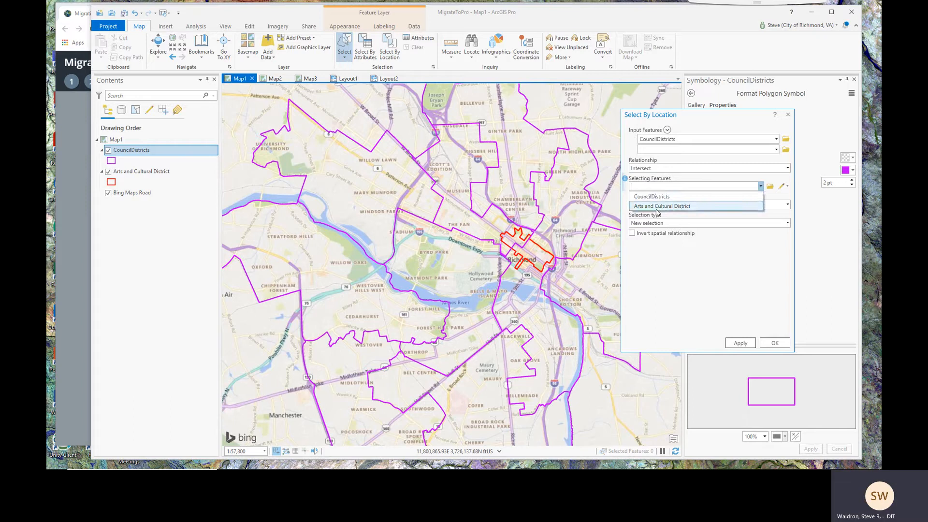
{"action": "left_click", "coordinate": [665, 208]}
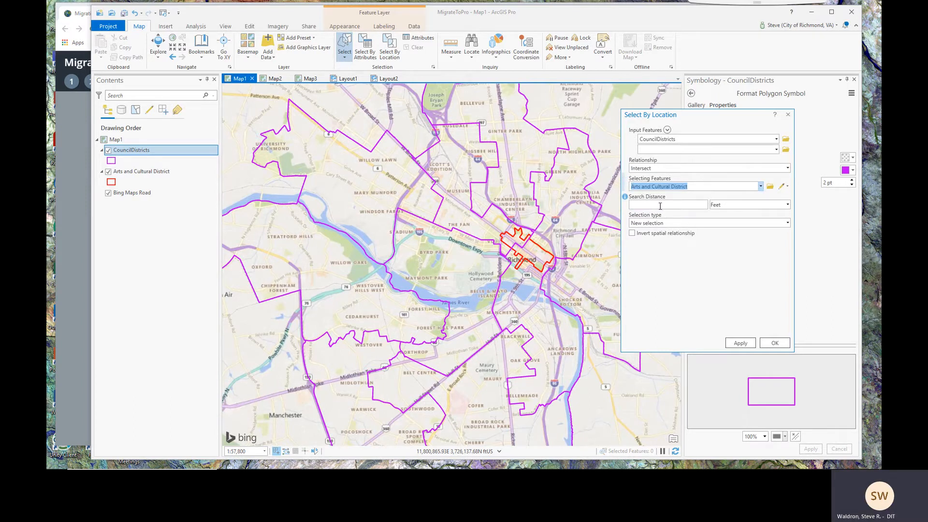
{"action": "left_click", "coordinate": [659, 206]}
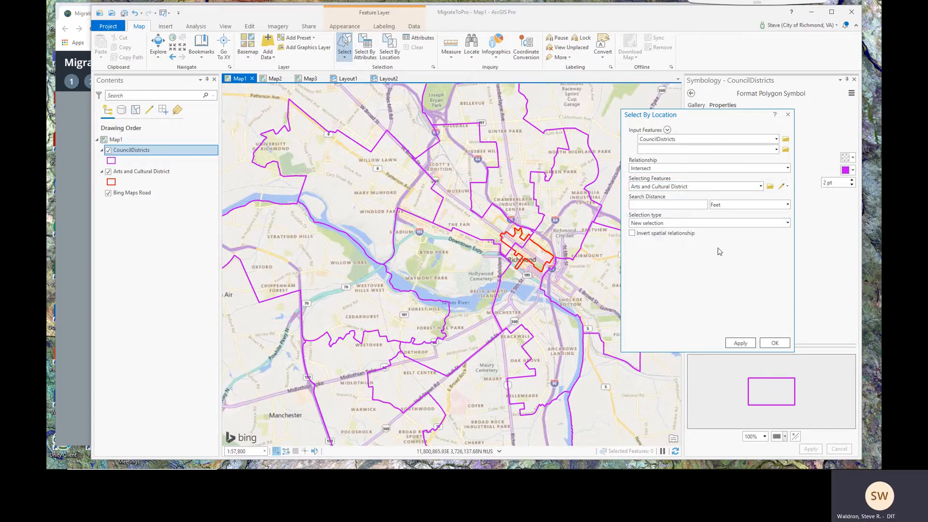
{"action": "left_click", "coordinate": [740, 343]}
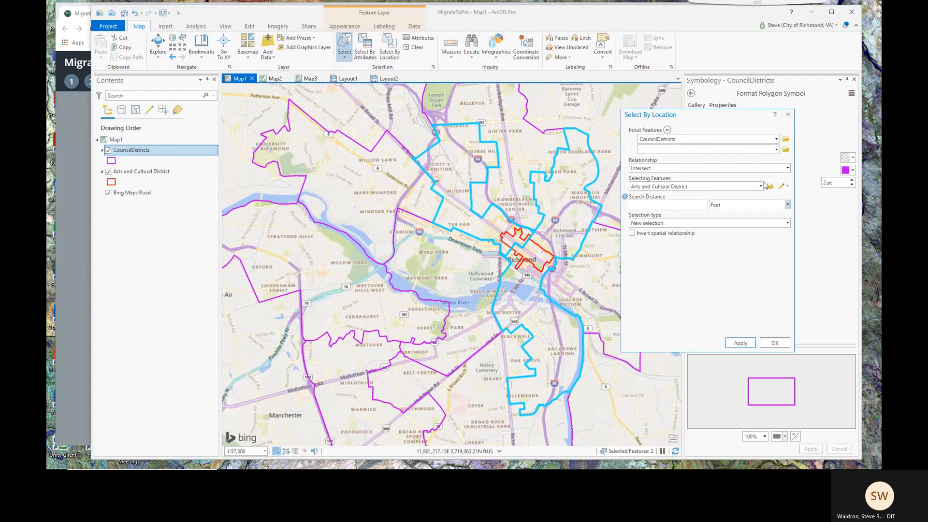
{"action": "left_click", "coordinate": [788, 114]}
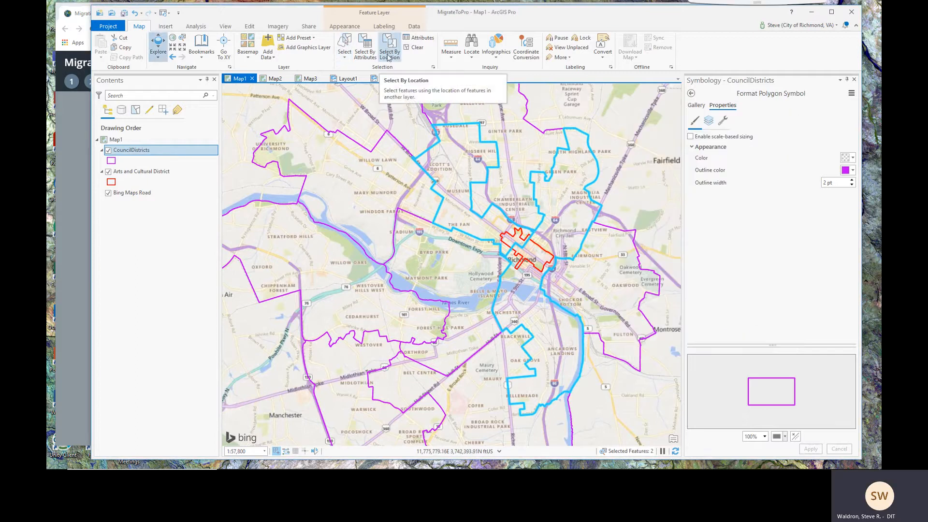
{"action": "left_click", "coordinate": [419, 49]}
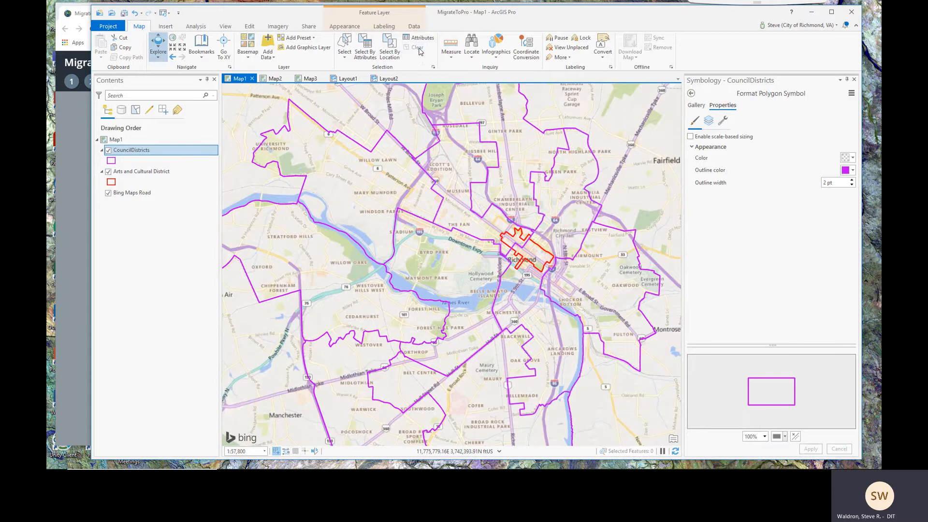
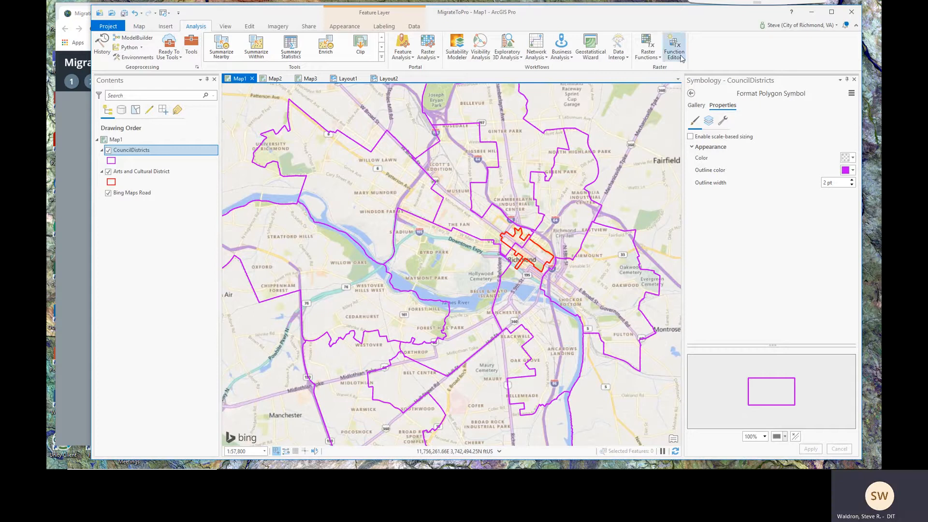
Open Geoprocessing, close Symbology, and list the system toolboxes from 3D Analyst to Territory Design
{"action": "left_click", "coordinate": [190, 47]}
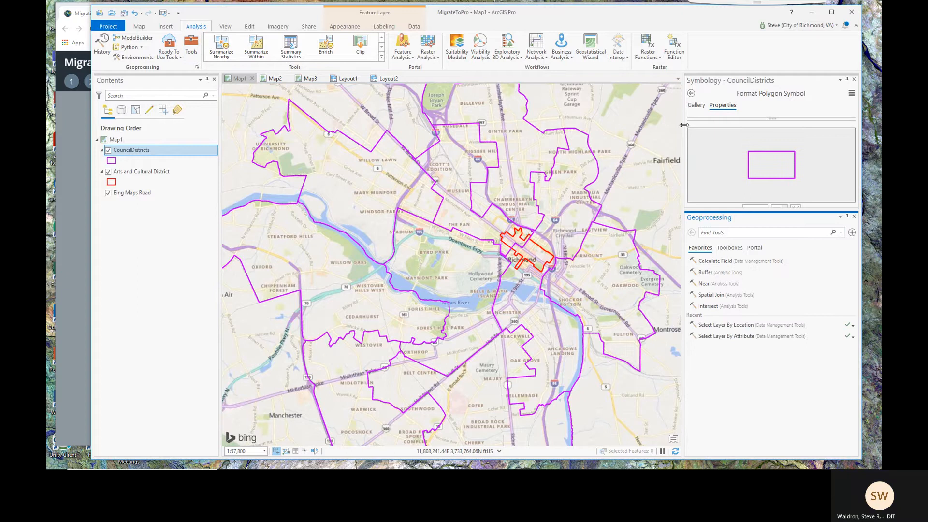
{"action": "left_click", "coordinate": [854, 79]}
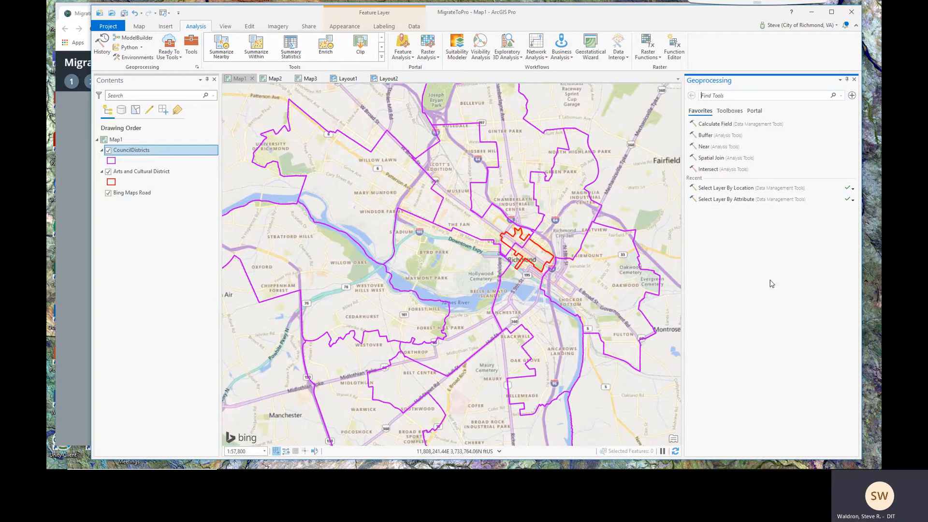
{"action": "left_click", "coordinate": [729, 111]}
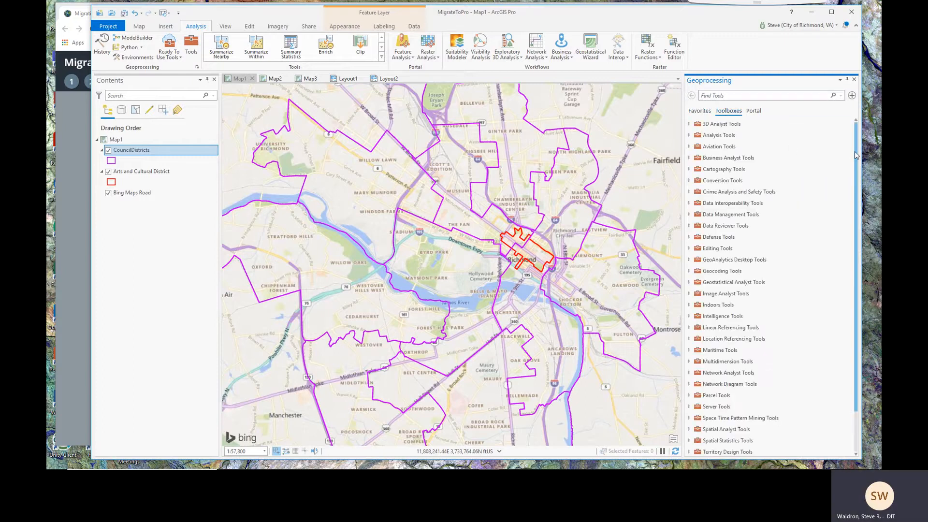
{"action": "mouse_move", "coordinate": [855, 154]}
{"action": "left_mouse_down"}
{"action": "mouse_move", "coordinate": [849, 221]}
{"action": "mouse_move", "coordinate": [844, 143]}
{"action": "left_mouse_up"}
{"action": "left_click", "coordinate": [381, 58]}
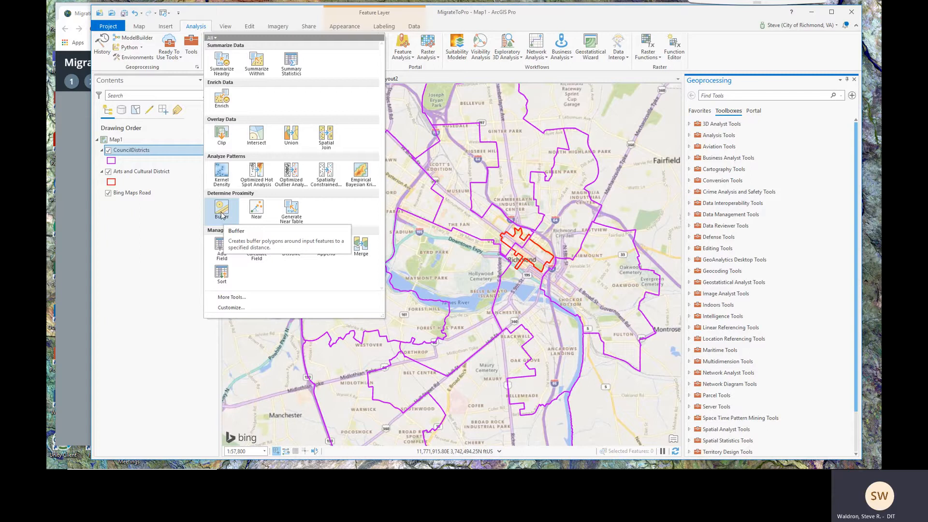
Start a Buffer of Arts and Cultural District with output saved to MigrateToPro.gdb
{"action": "left_click", "coordinate": [221, 211]}
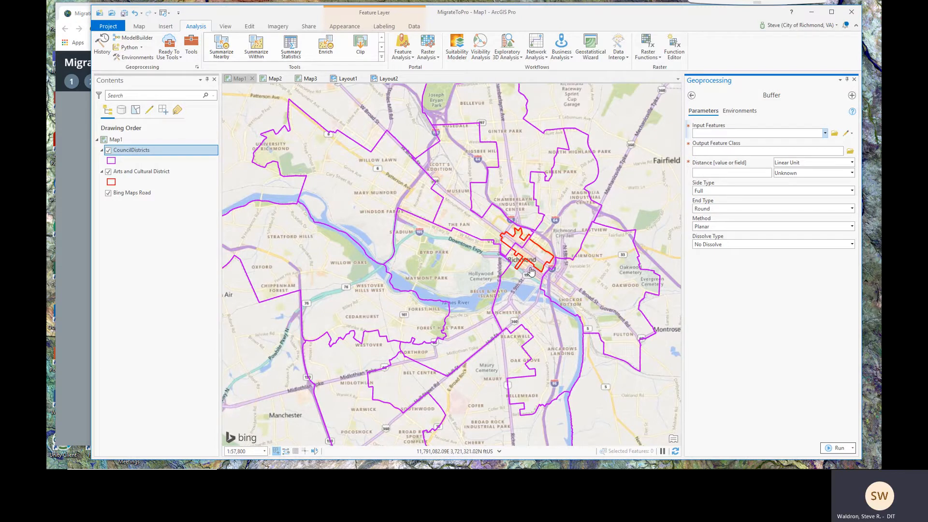
{"action": "left_click", "coordinate": [824, 134]}
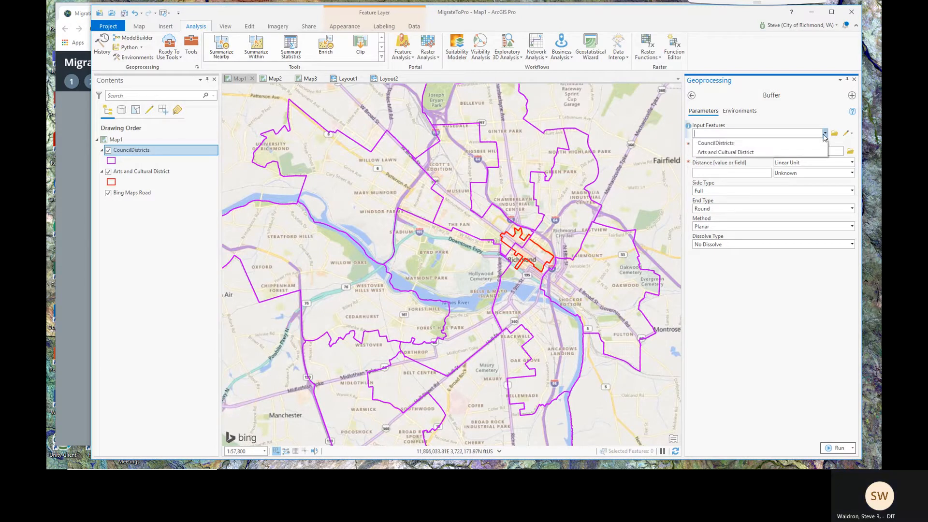
{"action": "left_click", "coordinate": [732, 152]}
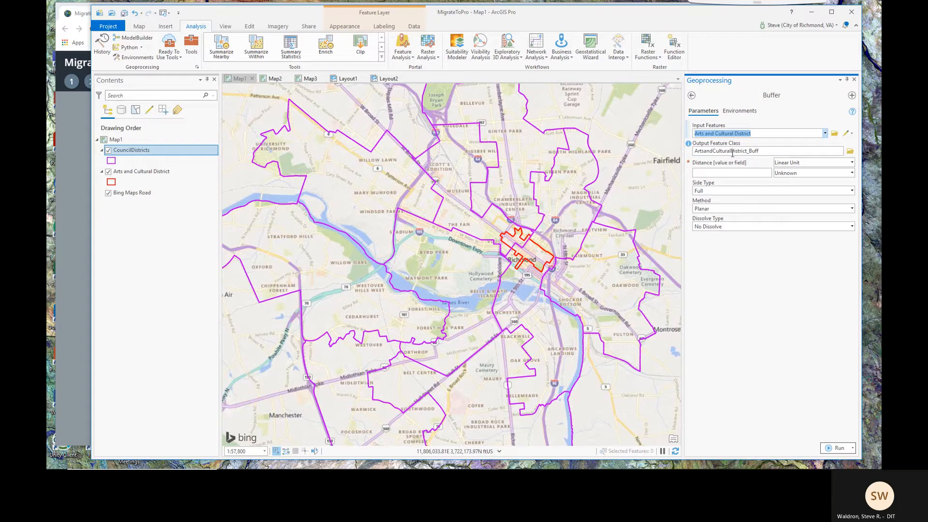
{"action": "left_click", "coordinate": [850, 152]}
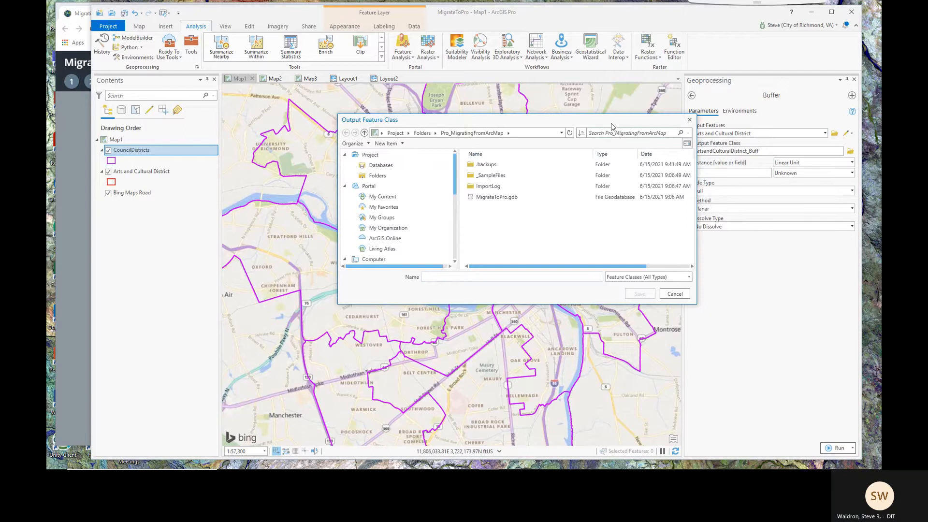
{"action": "left_click_drag", "start_coordinate": [610, 124], "coordinate": [597, 155]}
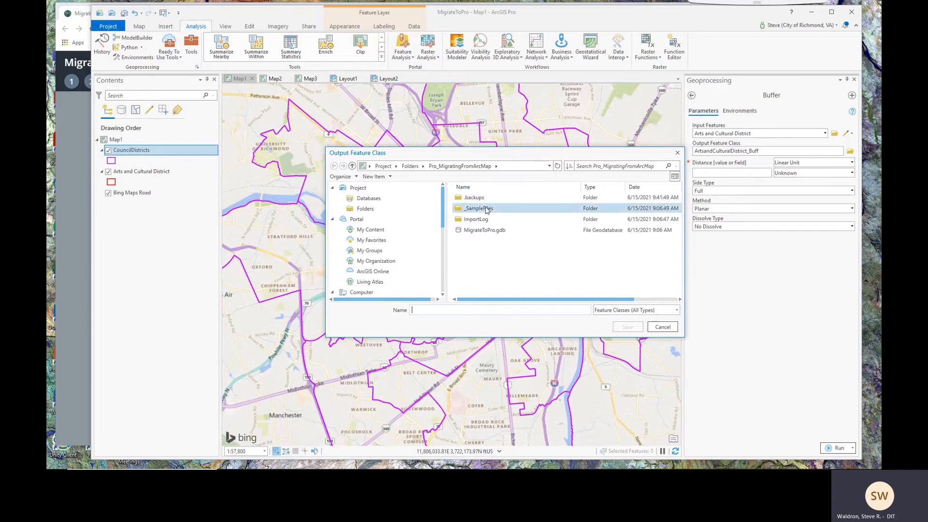
{"action": "left_click", "coordinate": [475, 236]}
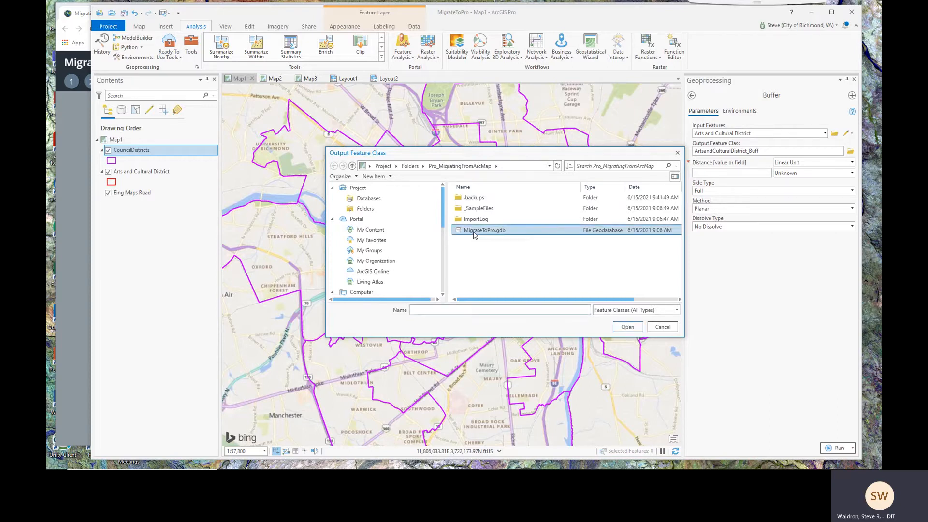
{"action": "left_click", "coordinate": [619, 328]}
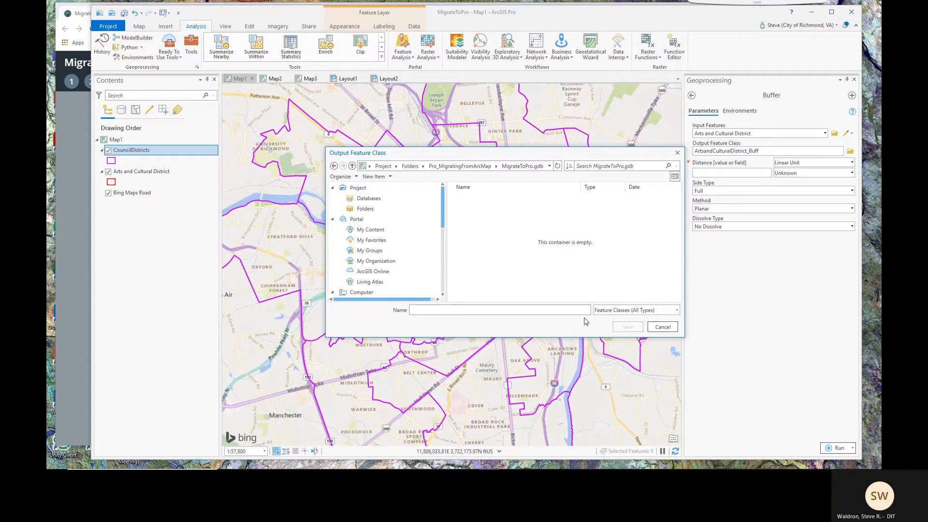
{"action": "left_click", "coordinate": [662, 327]}
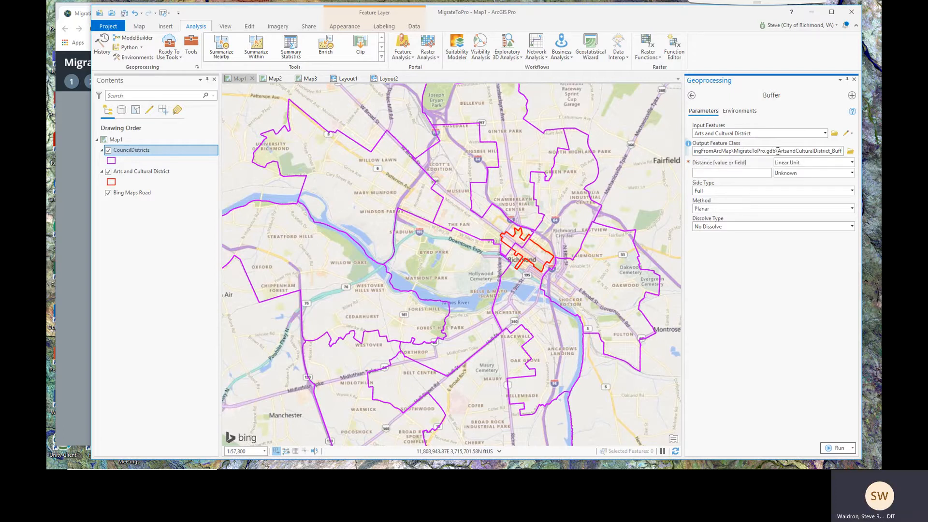
Name the output ArtsandCulturalDistrict_Buff and set the buffer distance to 500 Feet
{"action": "left_click_drag", "start_coordinate": [780, 151], "coordinate": [830, 151]}
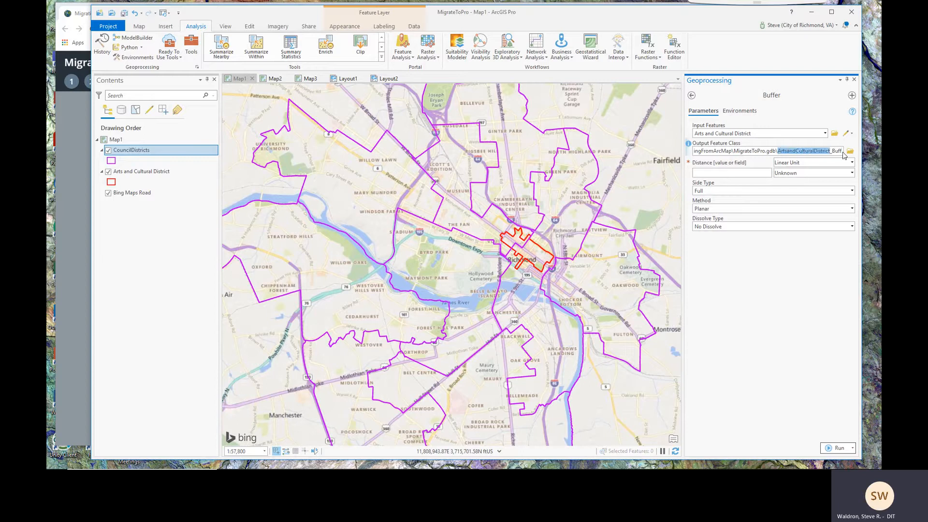
{"action": "left_click", "coordinate": [755, 252]}
{"action": "left_click", "coordinate": [756, 171]}
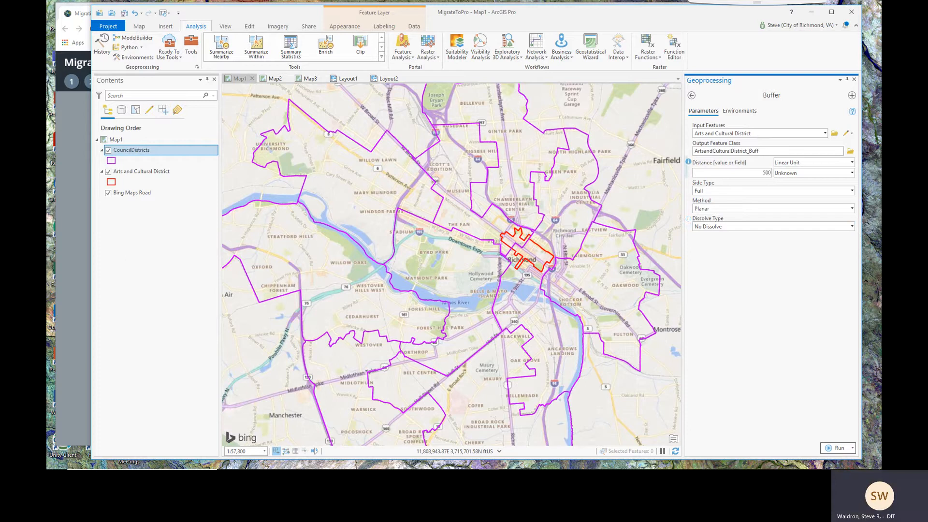
{"action": "type", "text": "500"}
Run the 500-foot buffer, hide CouncilDistricts, and toggle the buffer layer to compare with the district
{"action": "left_click", "coordinate": [840, 447]}
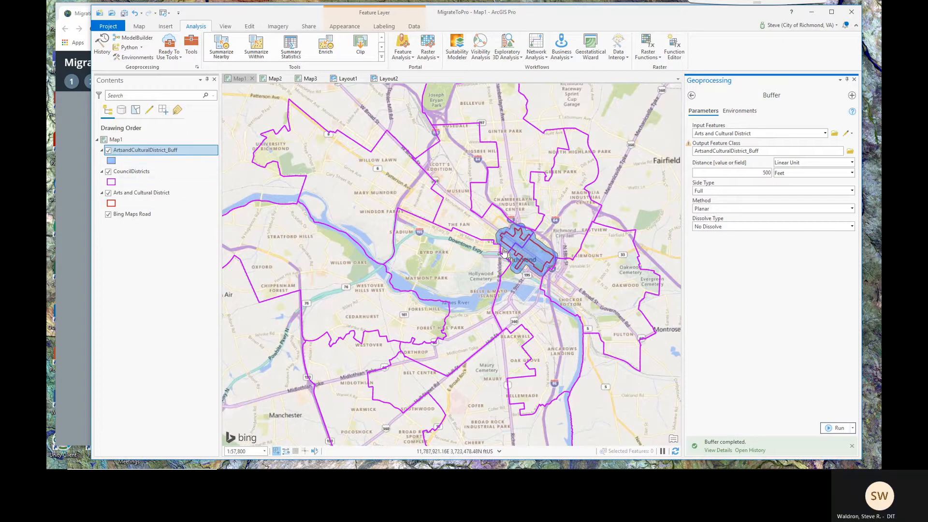
{"action": "scroll", "coordinate": [563, 258], "scroll_direction": "up", "scroll_amount": 4}
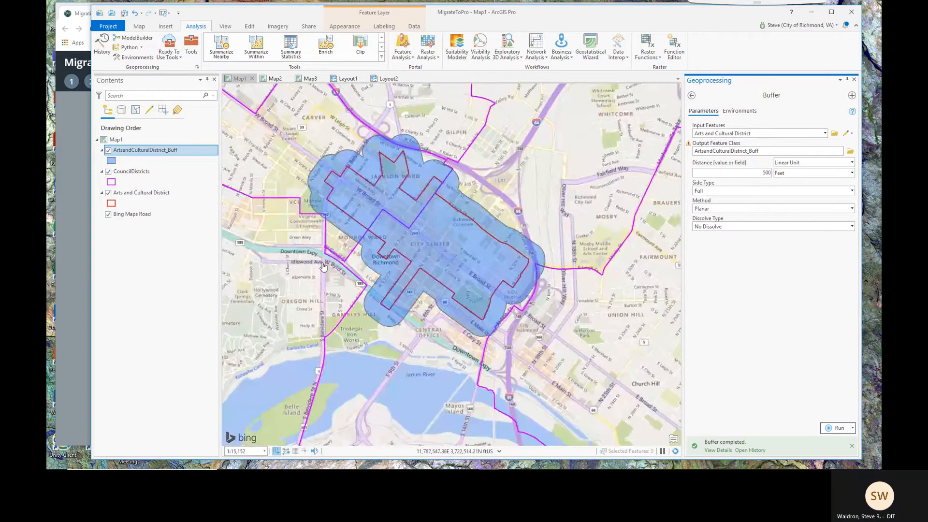
{"action": "left_click", "coordinate": [108, 171]}
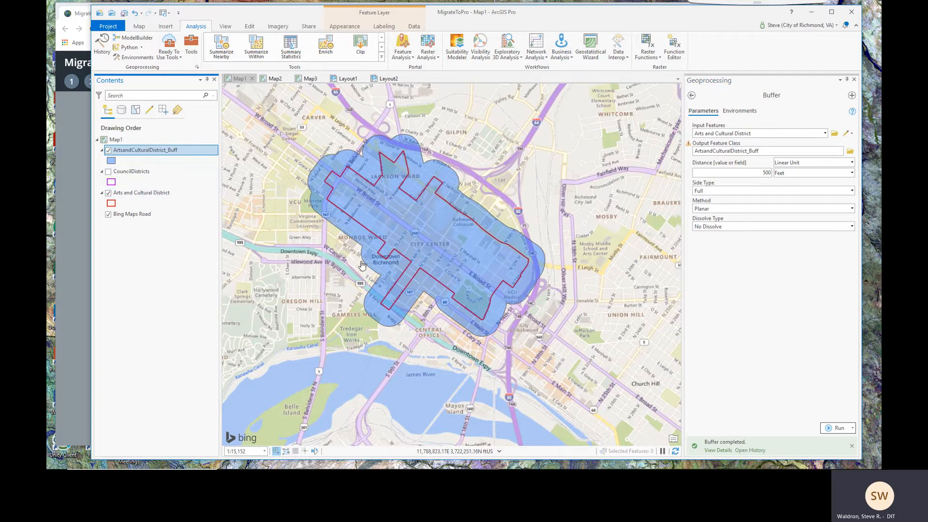
{"action": "left_click", "coordinate": [108, 151]}
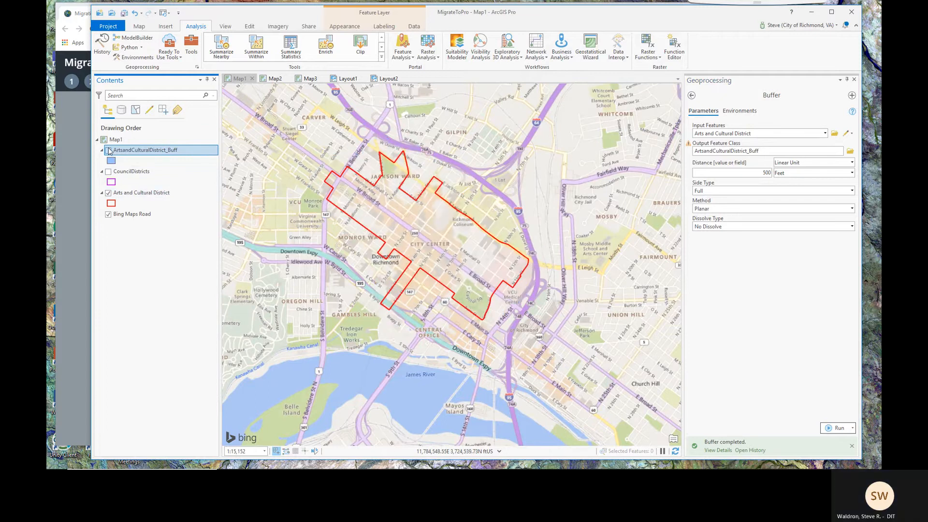
{"action": "left_click", "coordinate": [109, 150]}
{"action": "left_click", "coordinate": [108, 150]}
{"action": "left_click", "coordinate": [108, 150]}
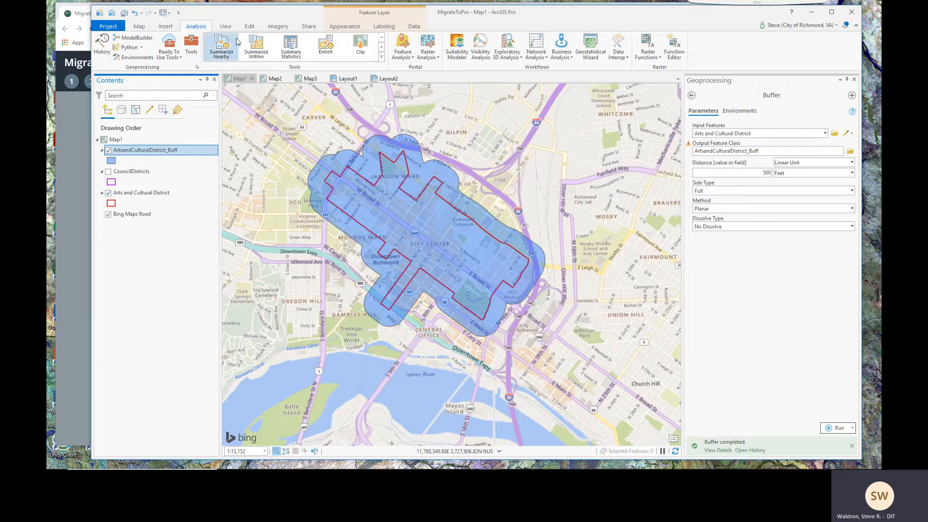
Find ArtsandCulturalDistrict_Buff in MigrateToPro.gdb through the Catalog pane, then switch to the story map
{"action": "left_click", "coordinate": [224, 26]}
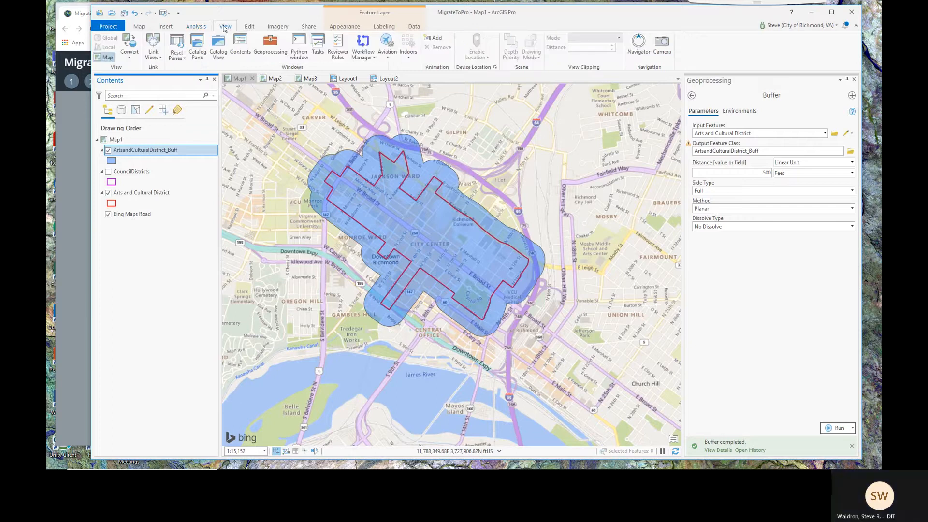
{"action": "left_click", "coordinate": [196, 51]}
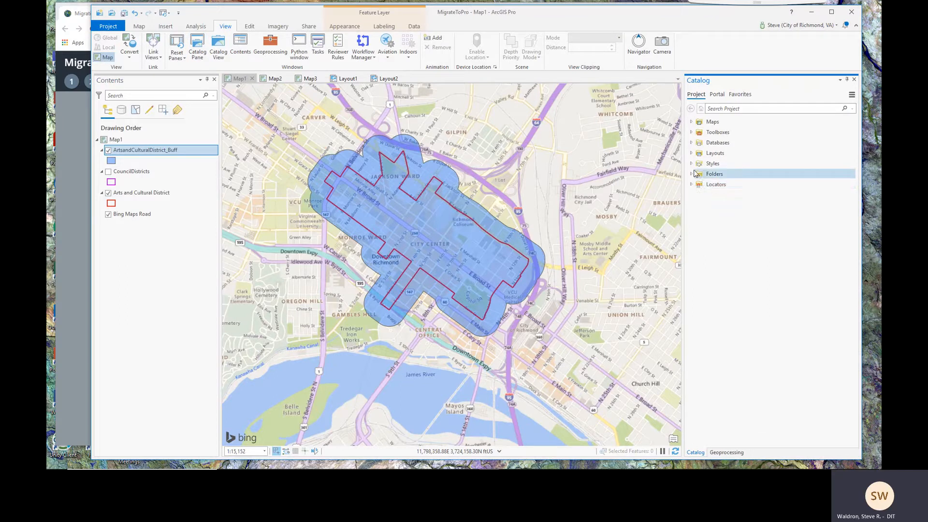
{"action": "left_click", "coordinate": [691, 143]}
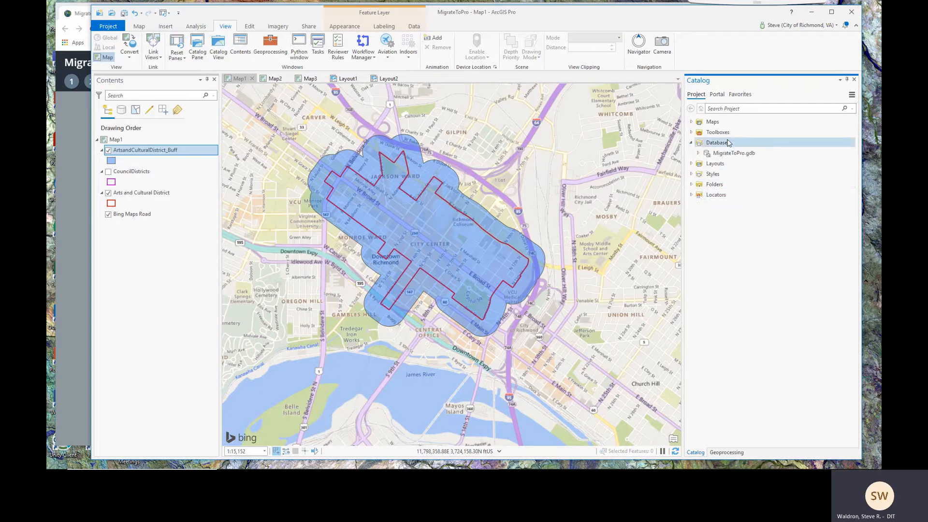
{"action": "double_click", "coordinate": [708, 153]}
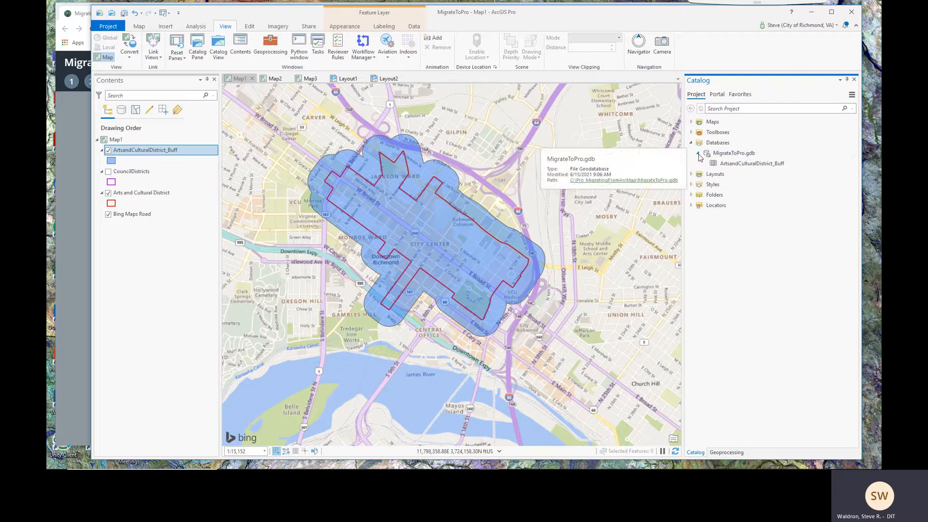
{"action": "left_click", "coordinate": [752, 164]}
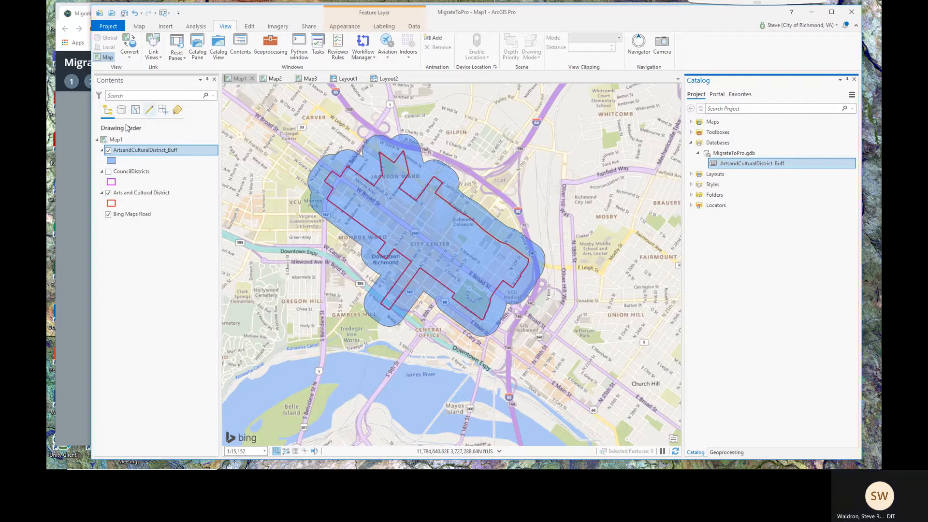
{"action": "left_click", "coordinate": [69, 143]}
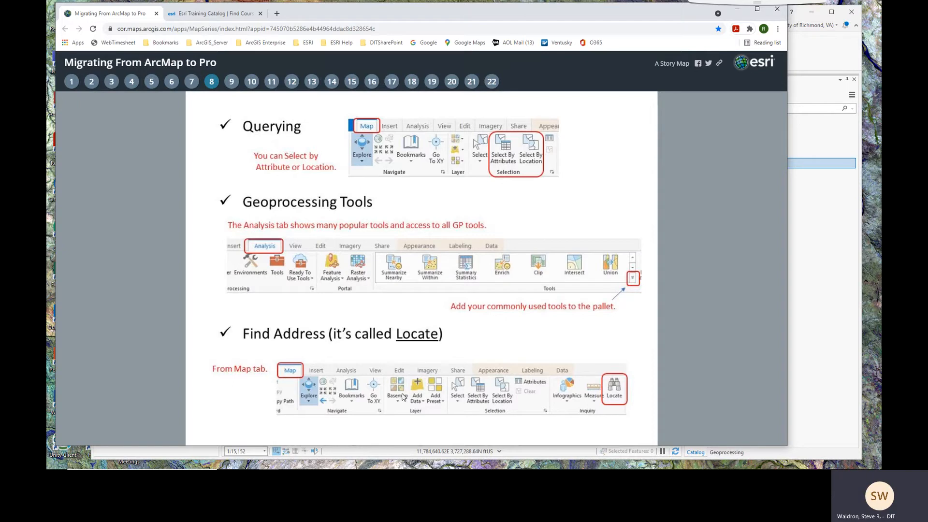
Go back from story map page 8 to the ArcGIS Pro map with the buffer
{"action": "left_click", "coordinate": [821, 57]}
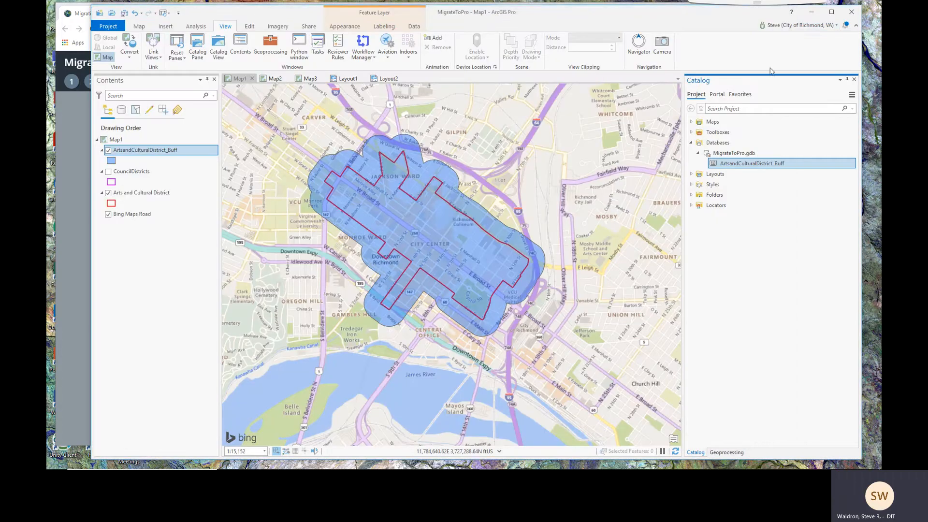
Switch to the Map2 Richmond neighborhoods map, pan it, and open the Locate pane
{"action": "left_click", "coordinate": [275, 79]}
{"action": "scroll", "coordinate": [402, 261], "scroll_direction": "up", "scroll_amount": 2}
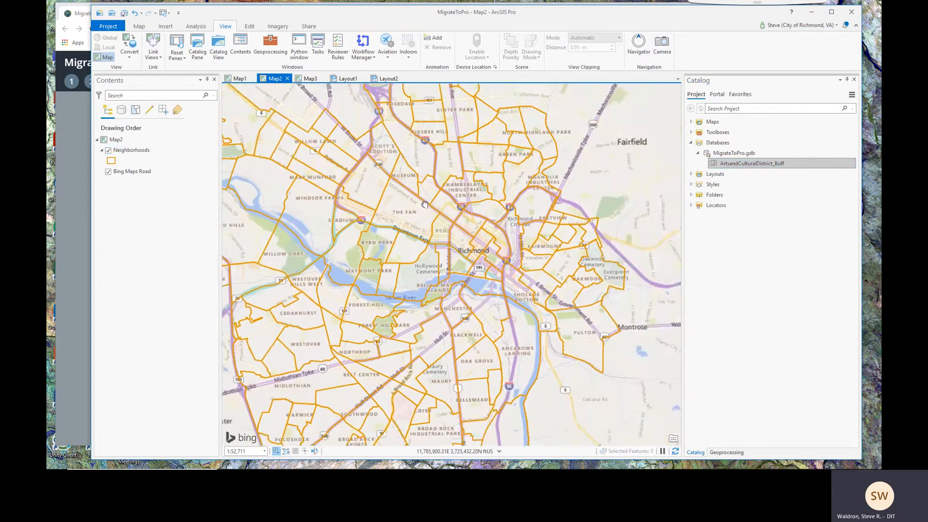
{"action": "left_click_drag", "start_coordinate": [402, 261], "coordinate": [467, 260]}
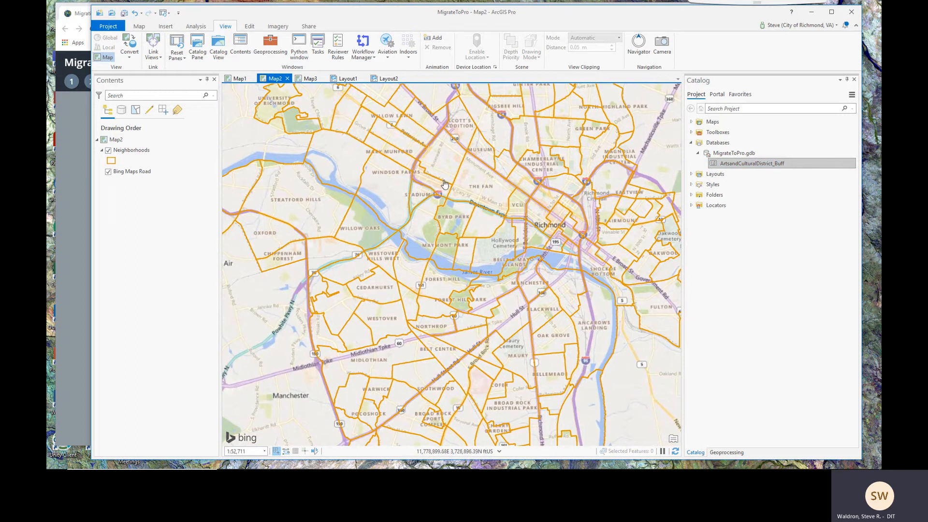
{"action": "left_click", "coordinate": [139, 26]}
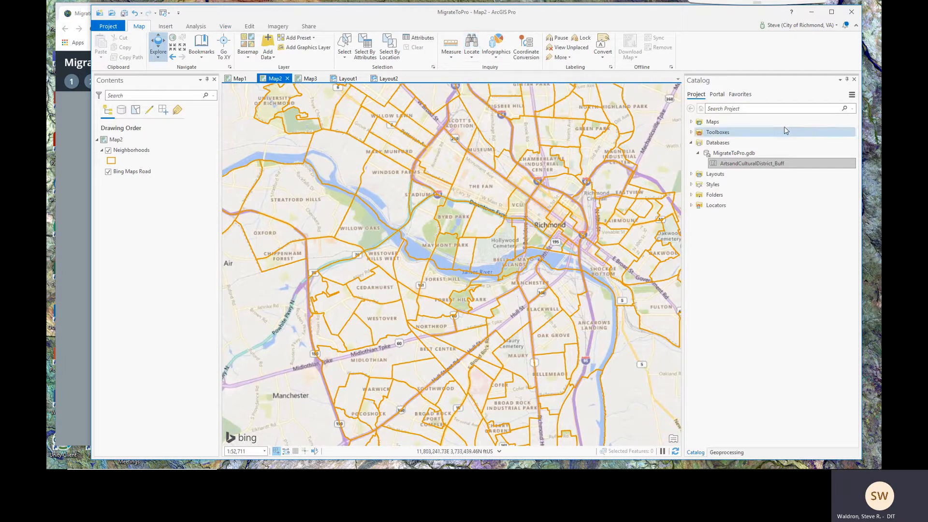
{"action": "left_click", "coordinate": [471, 46]}
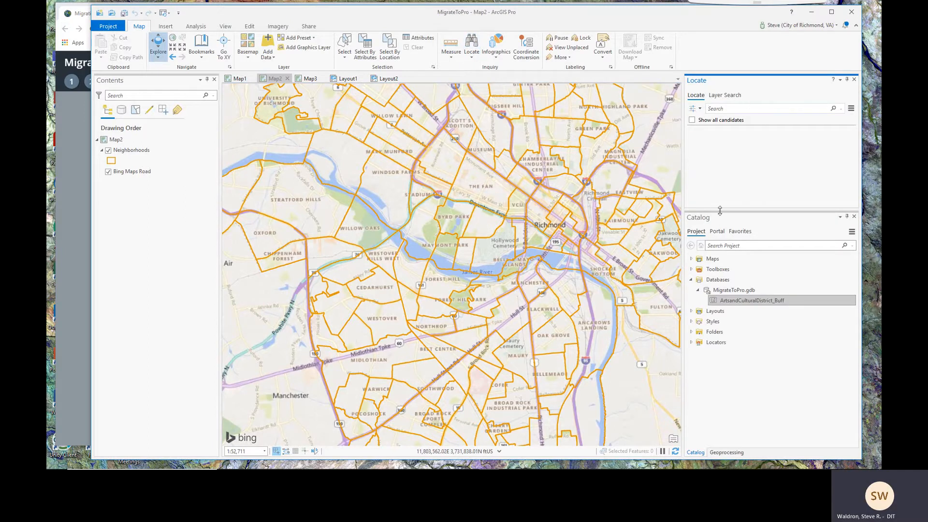
{"action": "left_click_drag", "start_coordinate": [720, 210], "coordinate": [722, 261]}
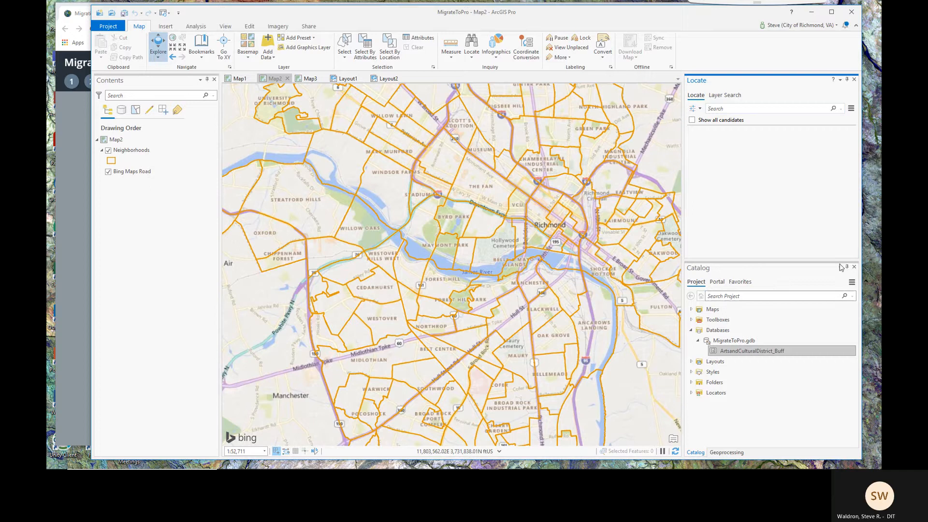
{"action": "left_click", "coordinate": [846, 268]}
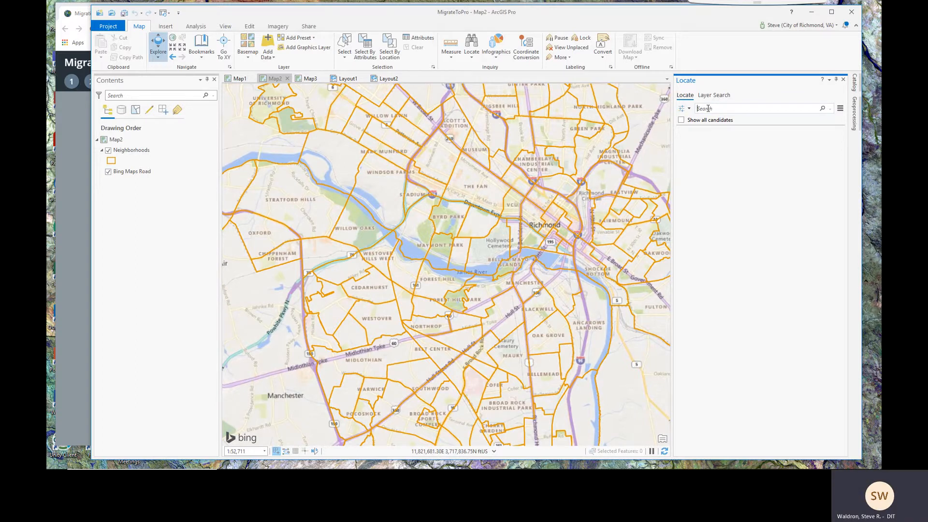
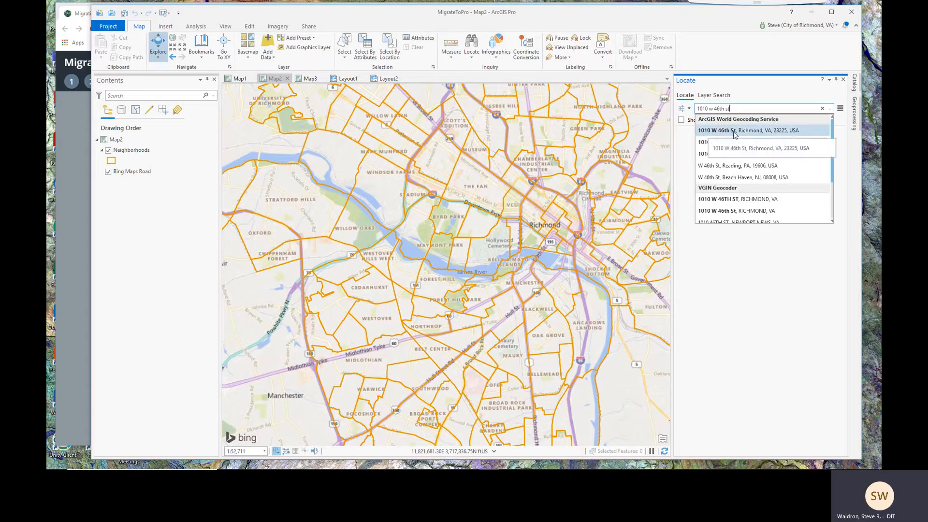
{"action": "scroll", "coordinate": [833, 160], "scroll_direction": "down", "scroll_amount": 2}
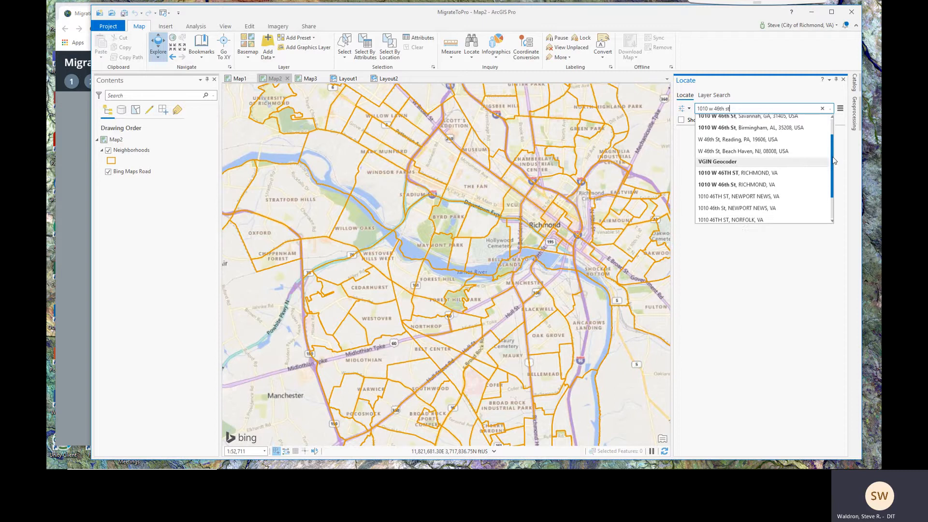
{"action": "scroll", "coordinate": [833, 161], "scroll_direction": "down", "scroll_amount": 3}
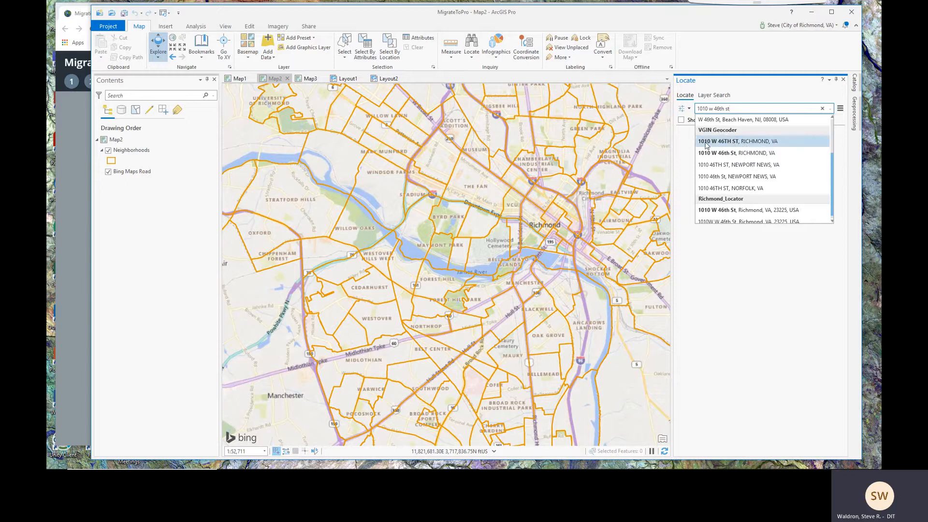
{"action": "left_click_drag", "start_coordinate": [832, 170], "coordinate": [832, 185]}
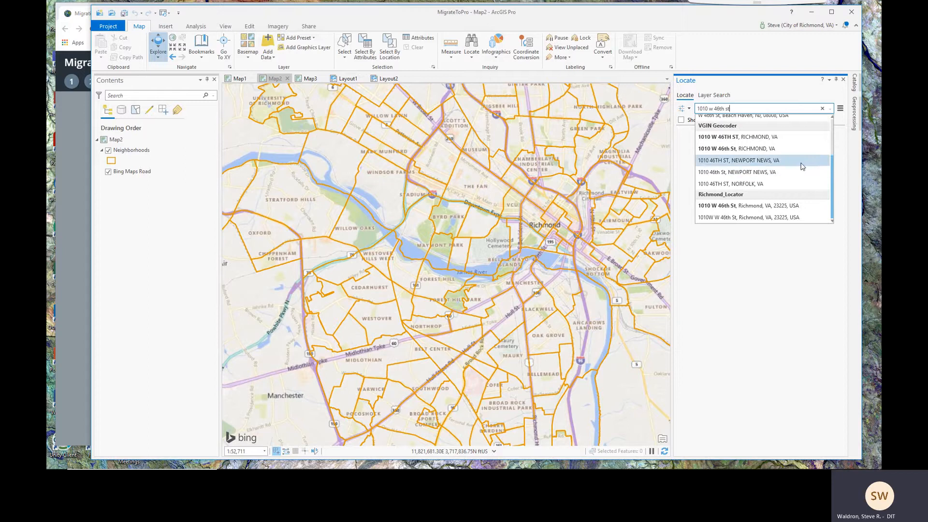
{"action": "left_click_drag", "start_coordinate": [833, 178], "coordinate": [833, 133]}
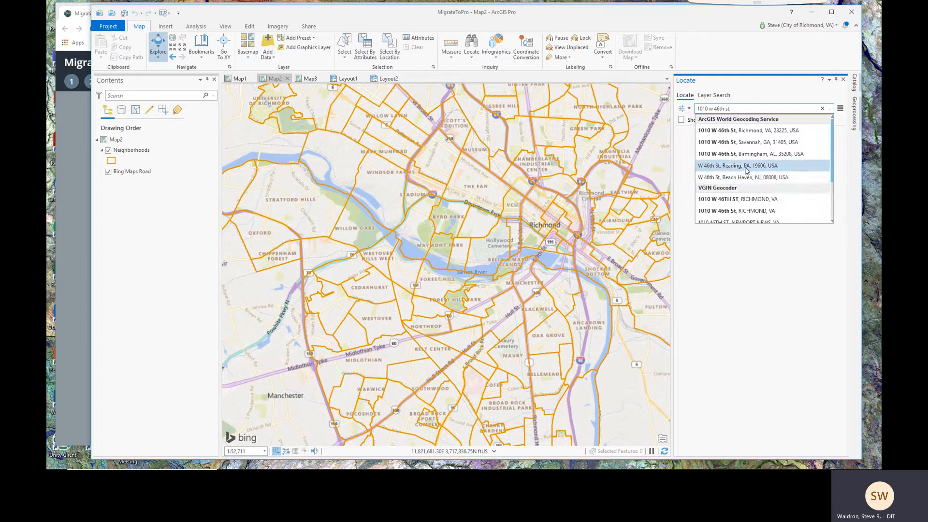
{"action": "scroll", "coordinate": [821, 160], "scroll_direction": "down", "scroll_amount": 3}
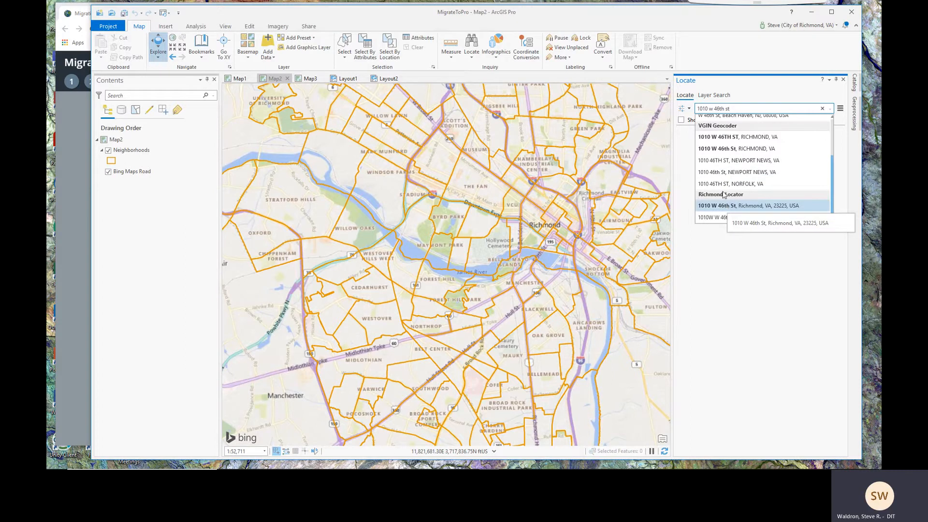
{"action": "left_click", "coordinate": [725, 139]}
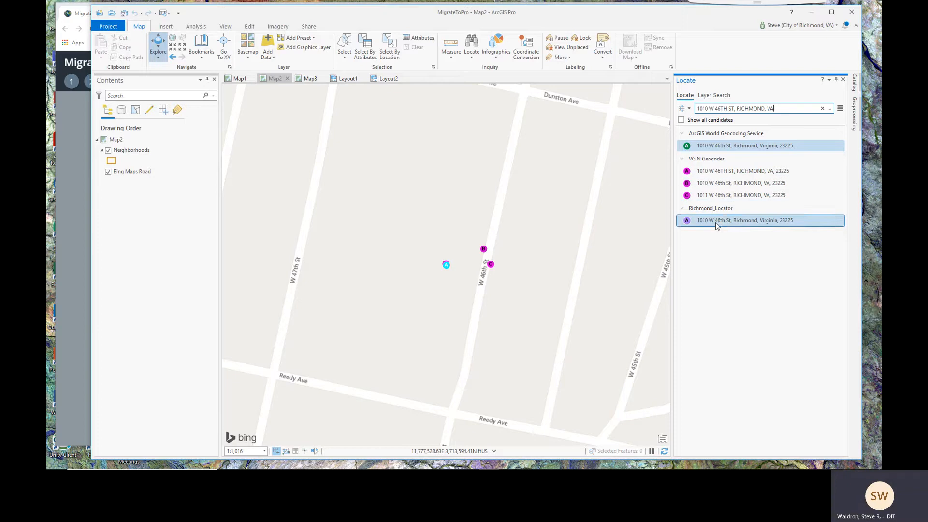
{"action": "left_click", "coordinate": [695, 223]}
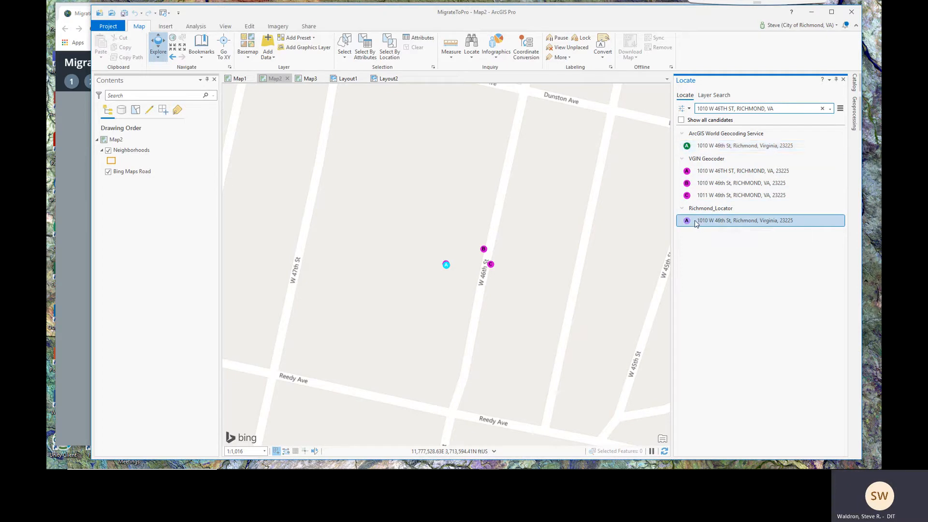
{"action": "left_click", "coordinate": [714, 197]}
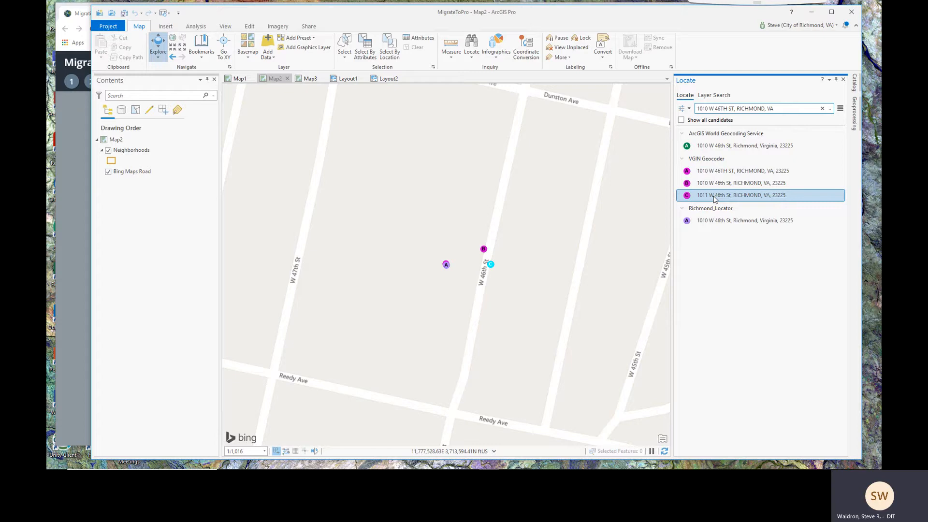
{"action": "left_click", "coordinate": [714, 184]}
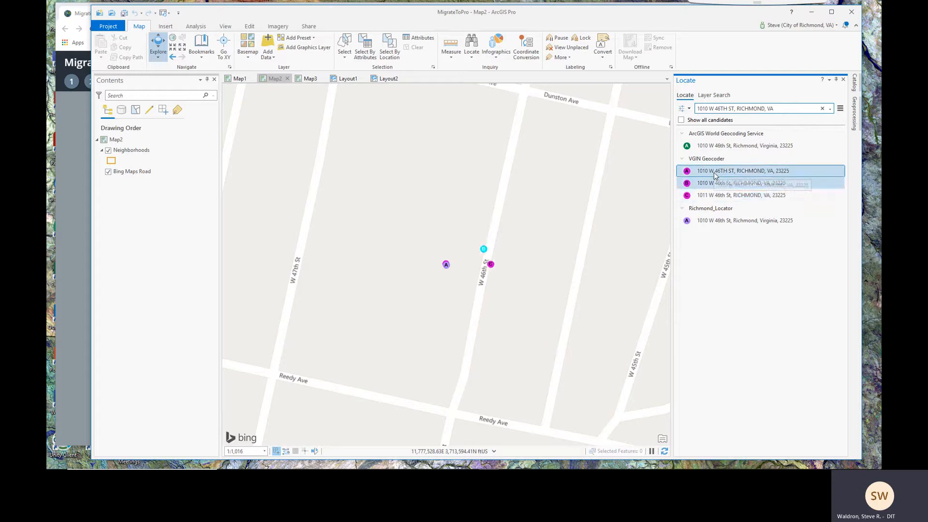
{"action": "left_click", "coordinate": [715, 174]}
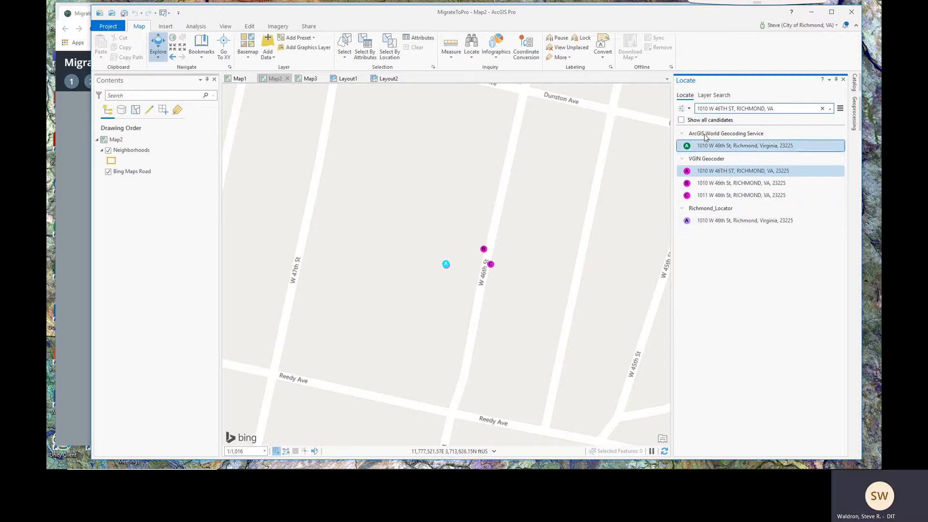
Turn off the XY provider, ArcGIS World Geocoding Service and VGIN Geocoder in Locate options
{"action": "left_click", "coordinate": [690, 109]}
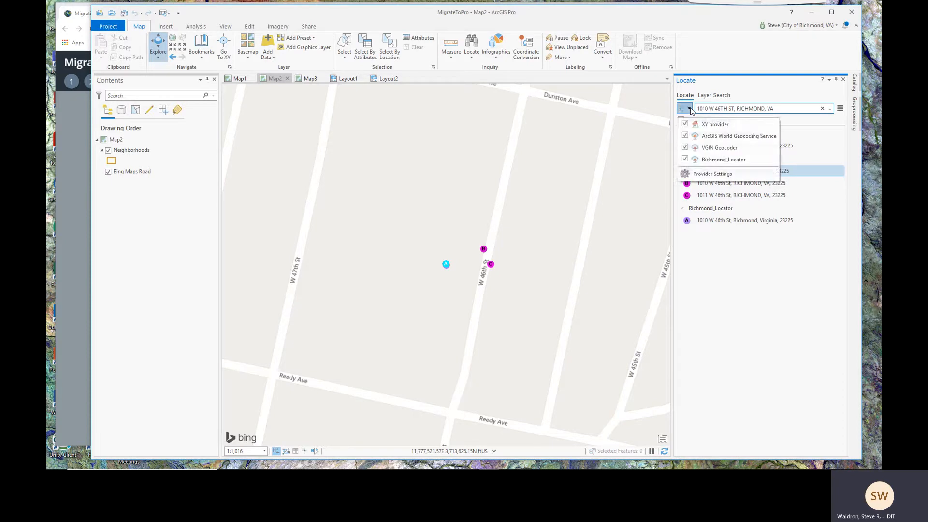
{"action": "left_click", "coordinate": [685, 124]}
{"action": "left_click", "coordinate": [685, 135]}
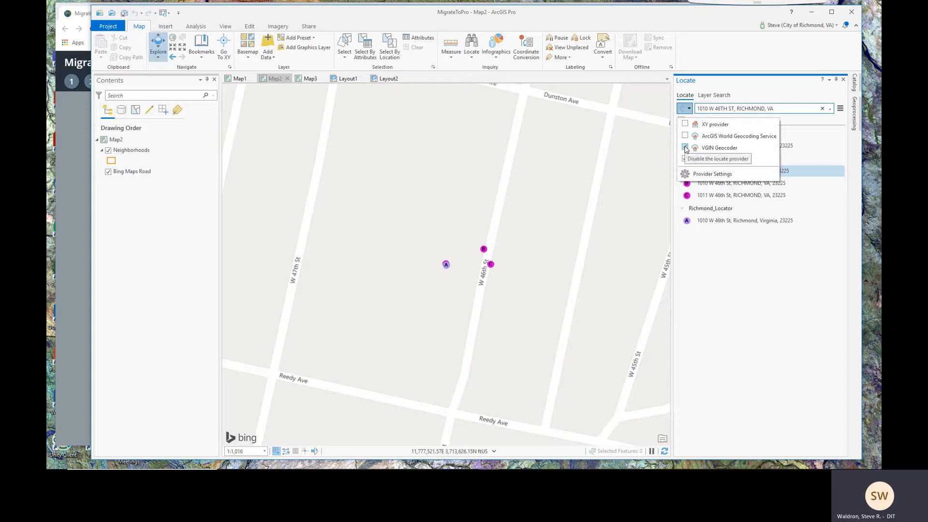
{"action": "left_click", "coordinate": [685, 147]}
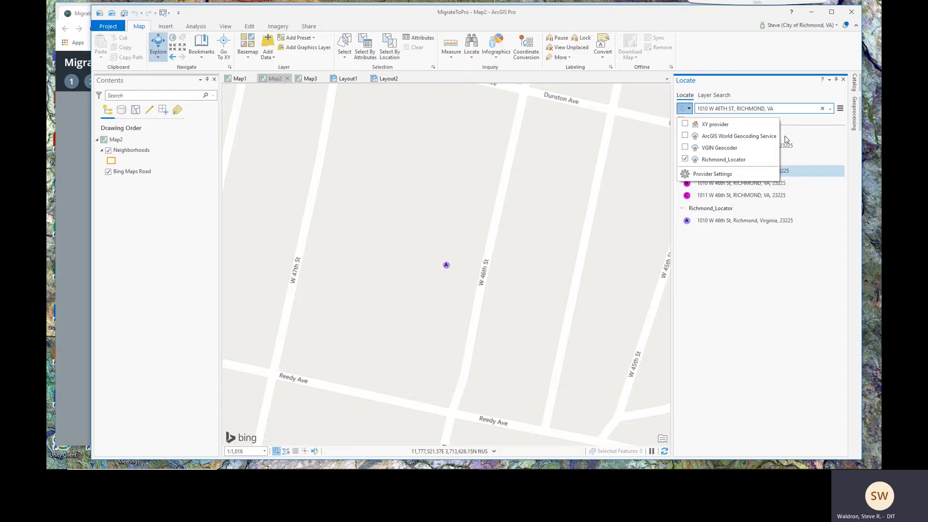
{"action": "left_click", "coordinate": [796, 245]}
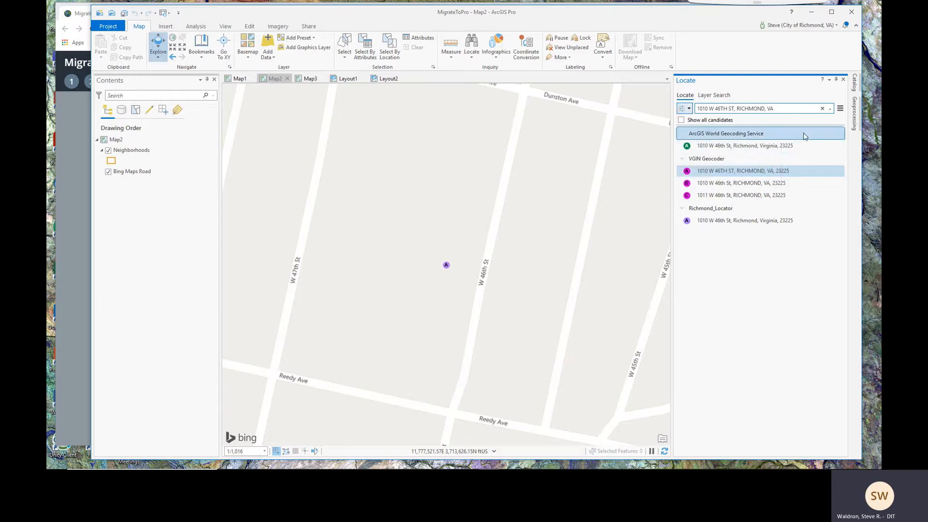
Locate '900 e broad' as 900 E Broad St, pan around City Hall, then return to the story map
{"action": "left_click", "coordinate": [821, 108]}
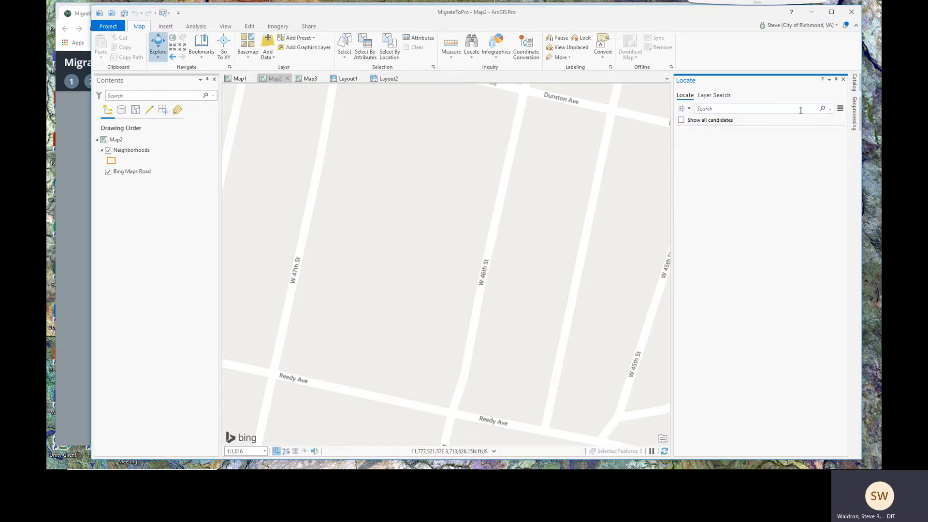
{"action": "type", "text": "90"}
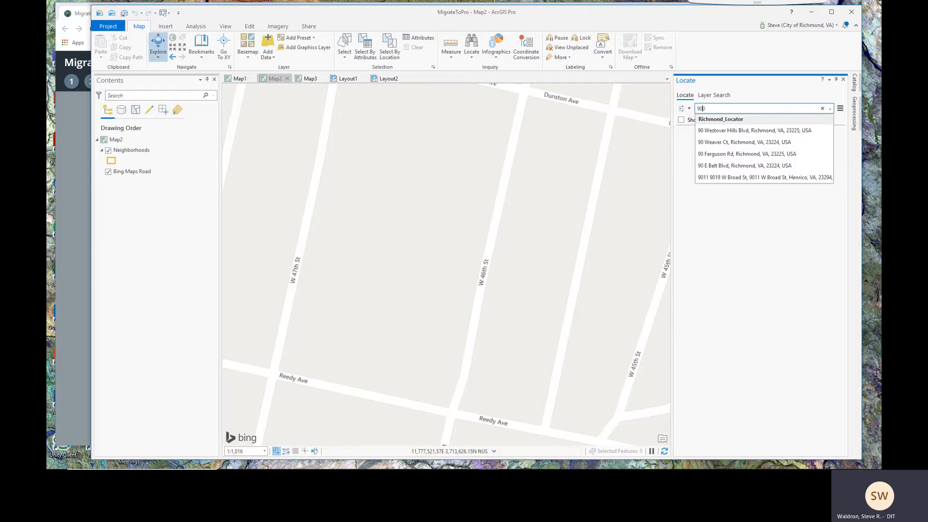
{"action": "type", "text": "0 e broad"}
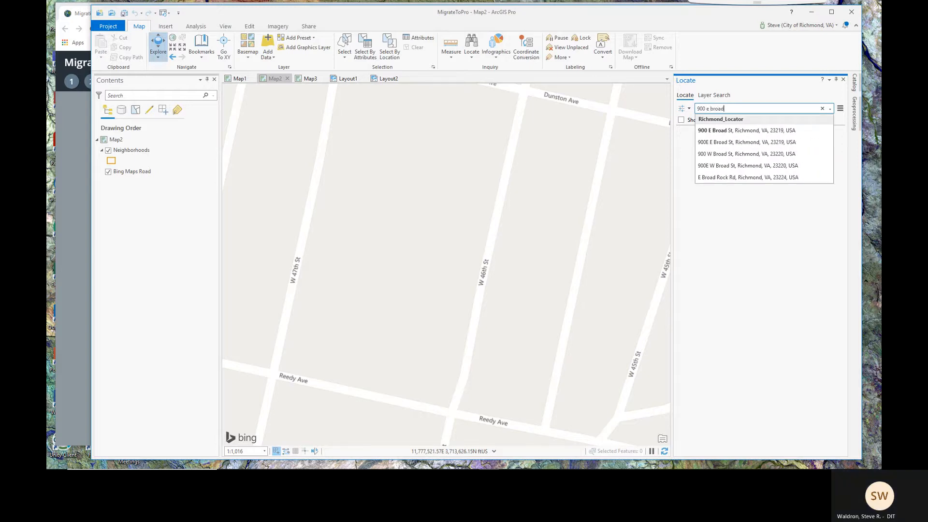
{"action": "left_click", "coordinate": [715, 131]}
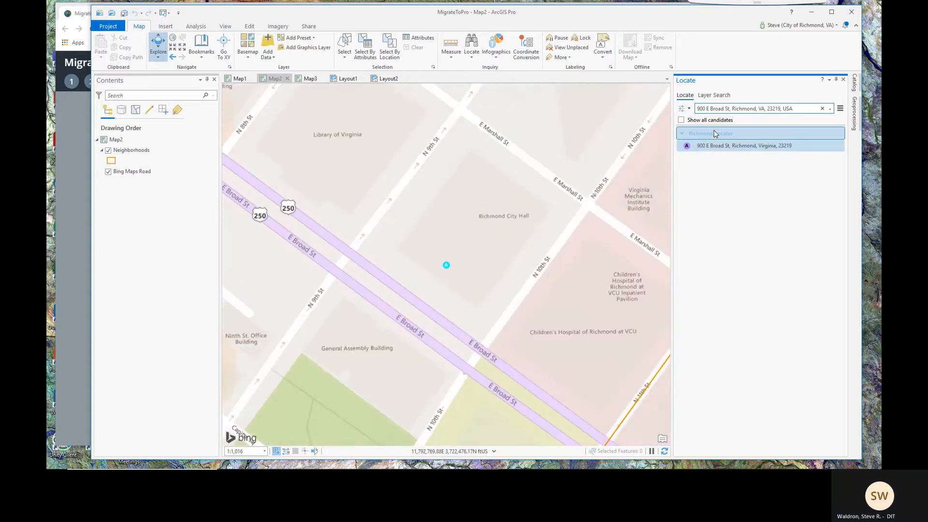
{"action": "left_click_drag", "start_coordinate": [454, 273], "coordinate": [475, 279]}
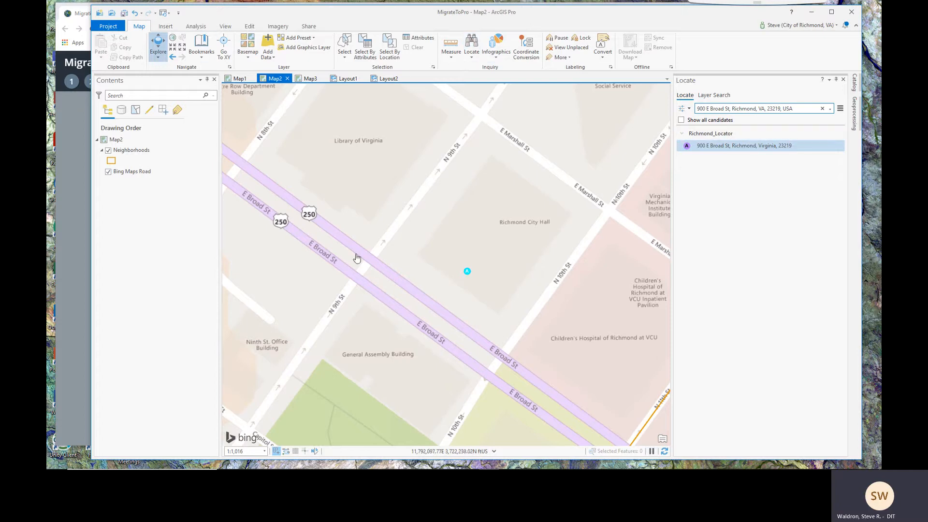
{"action": "left_click", "coordinate": [75, 157]}
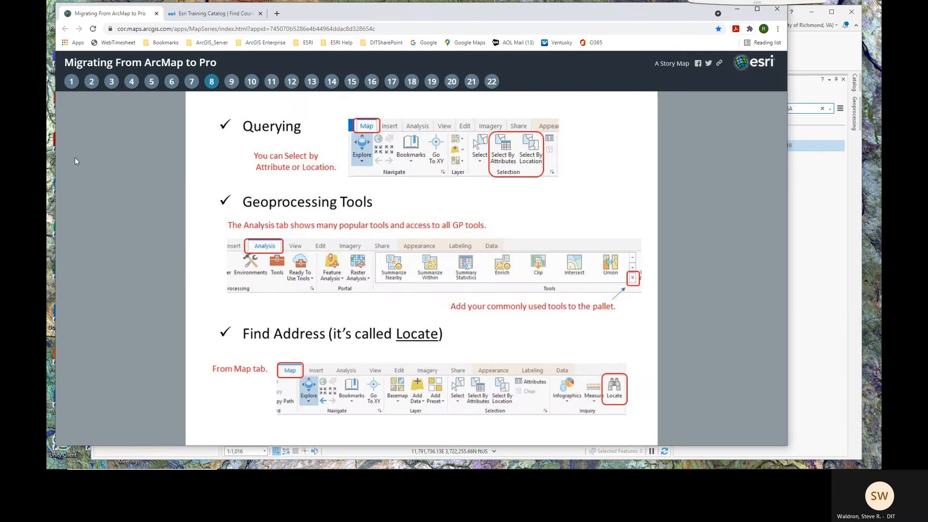
Advance the story map to slide 9 (Add Data) and slide 10 (Categories), then return to ArcGIS Pro
{"action": "left_click", "coordinate": [231, 85]}
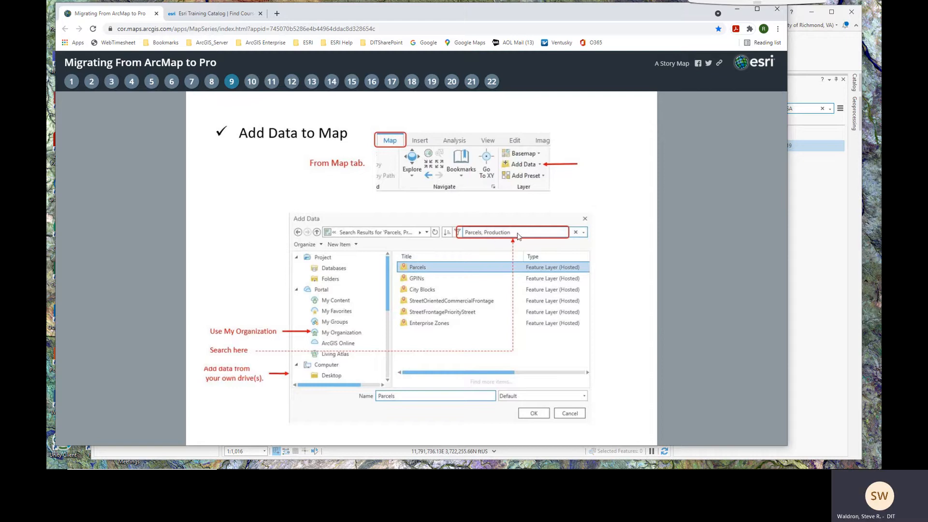
{"action": "left_click", "coordinate": [254, 86]}
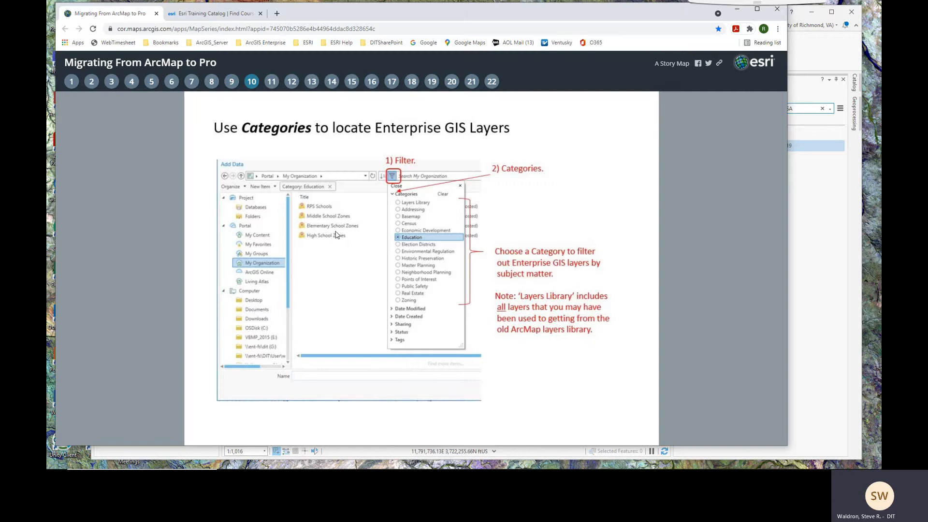
{"action": "left_click", "coordinate": [833, 55]}
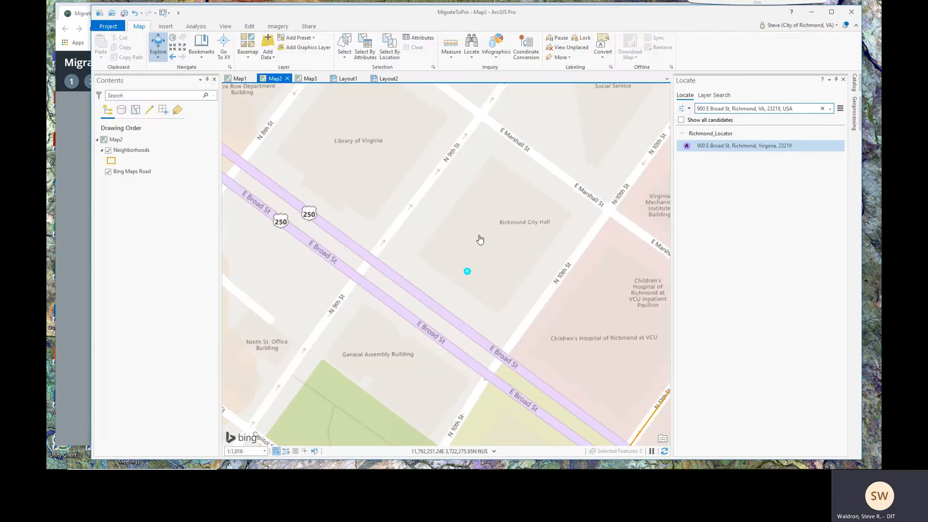
Zoom out to 1:88,133 to show all Richmond neighborhoods and clear the 900 E Broad St result
{"action": "scroll", "coordinate": [480, 240], "scroll_direction": "down", "scroll_amount": 5}
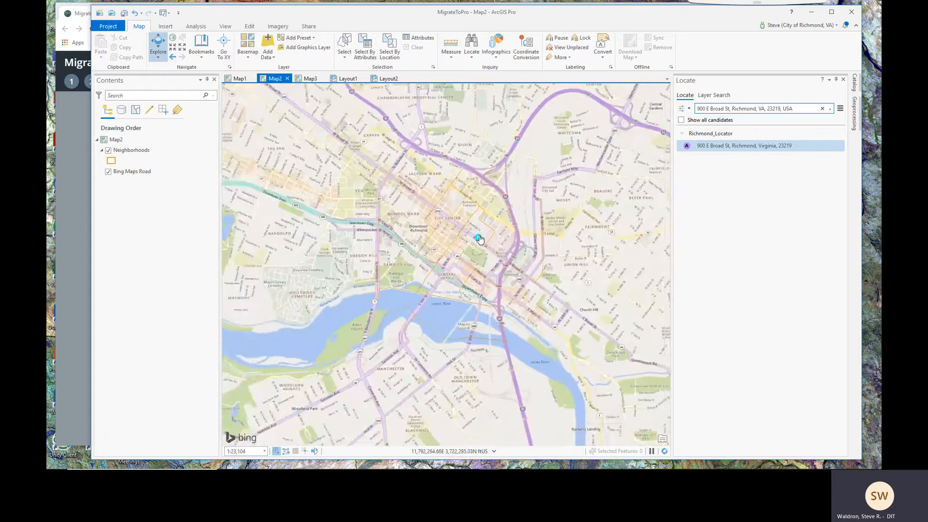
{"action": "scroll", "coordinate": [479, 240], "scroll_direction": "down", "scroll_amount": 2}
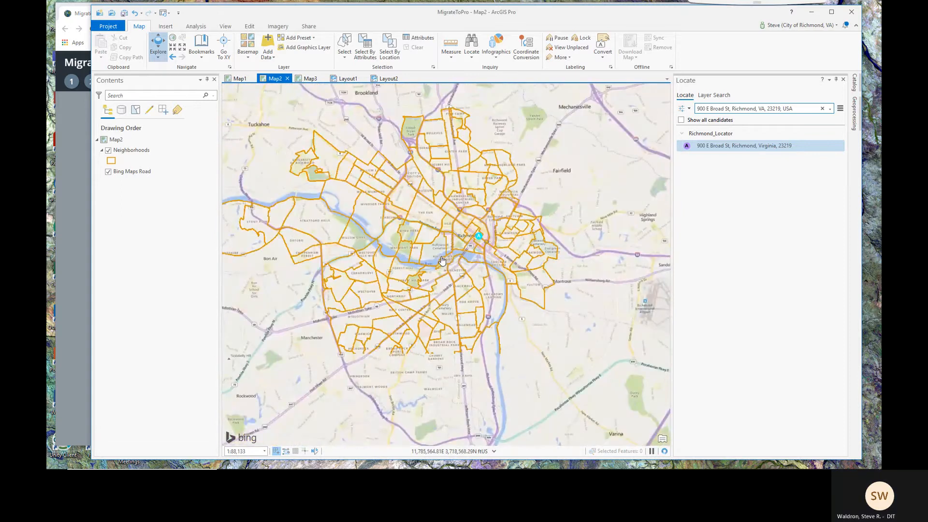
{"action": "left_click_drag", "start_coordinate": [441, 260], "coordinate": [486, 261]}
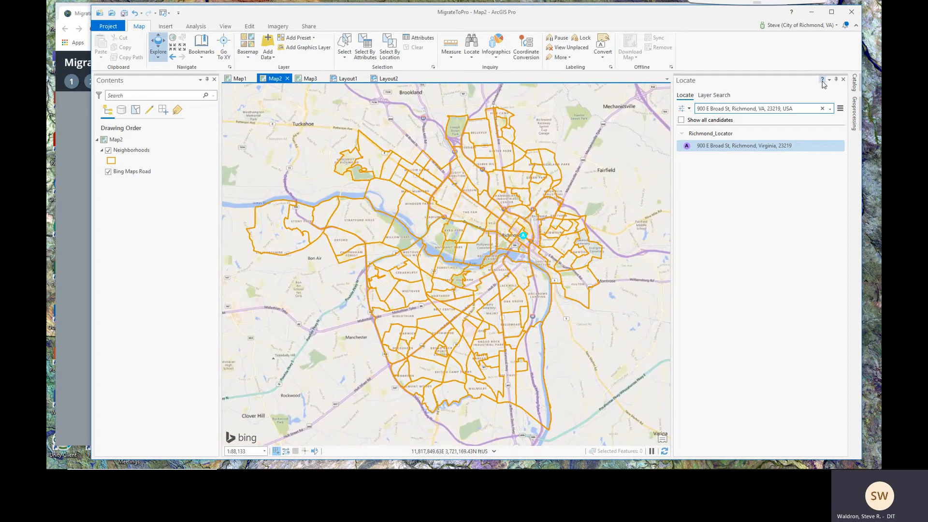
{"action": "left_click", "coordinate": [822, 108]}
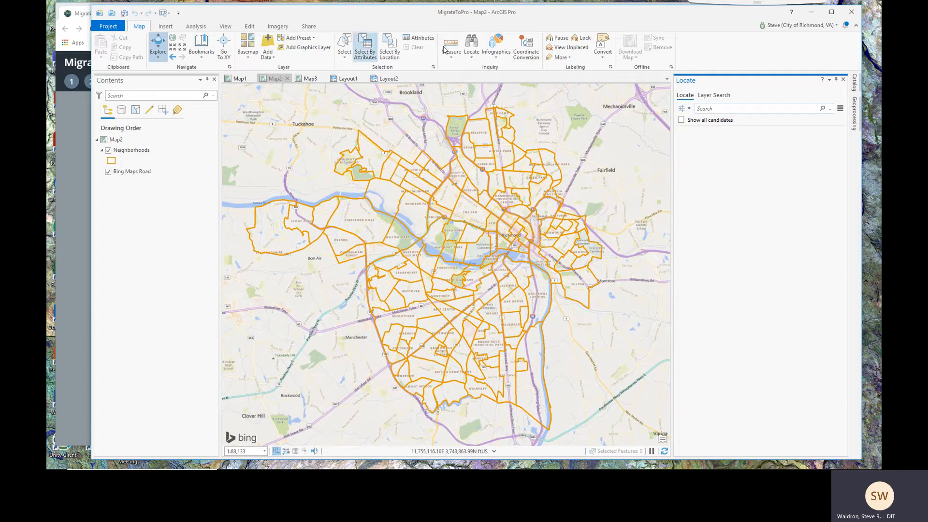
Add the RPS Schools layer from My Organization's Education category to Map2
{"action": "left_click", "coordinate": [269, 45]}
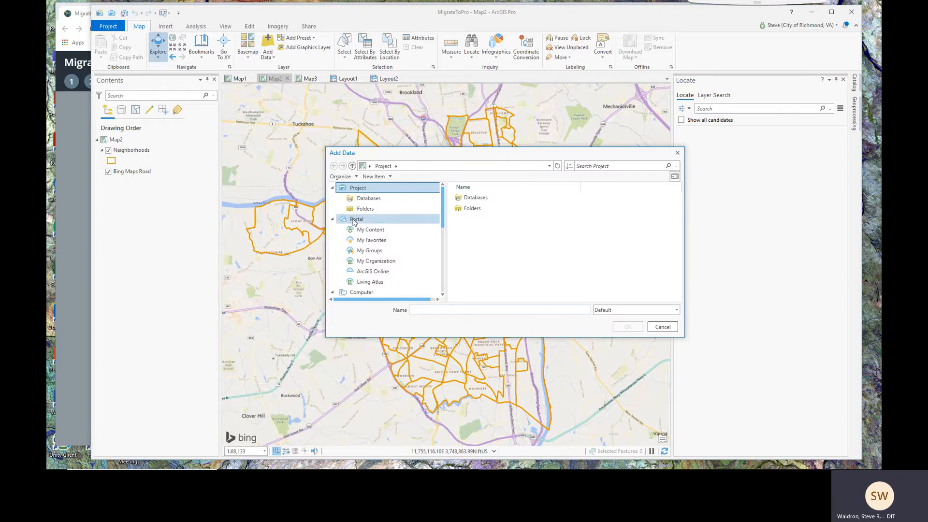
{"action": "left_click", "coordinate": [358, 262]}
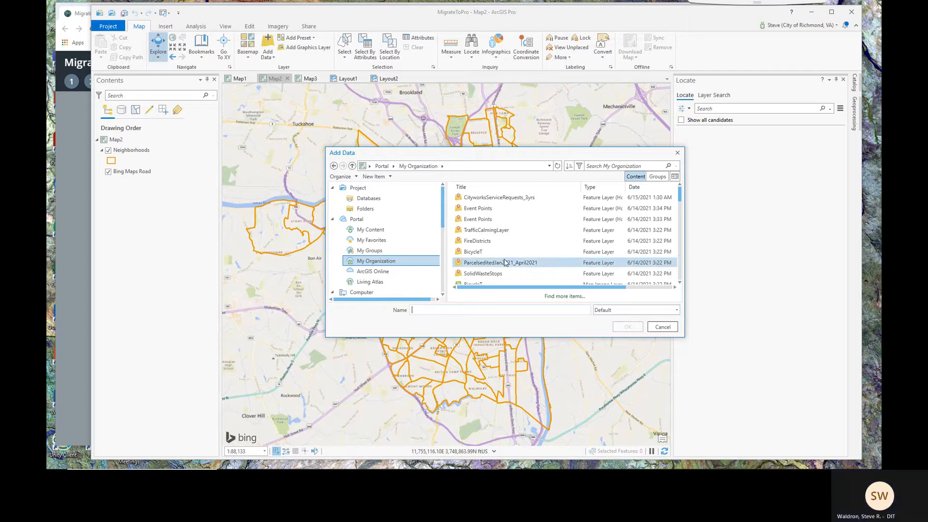
{"action": "left_click", "coordinate": [580, 166]}
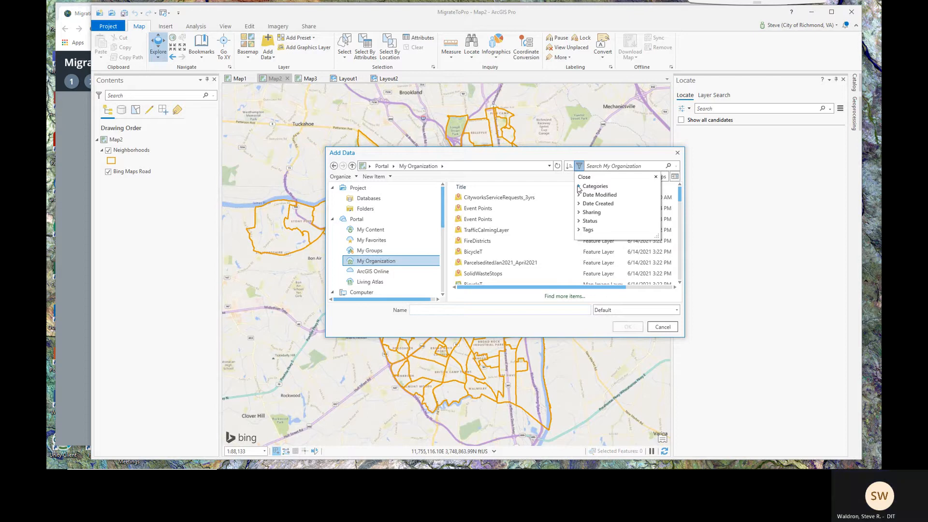
{"action": "left_click", "coordinate": [580, 187]}
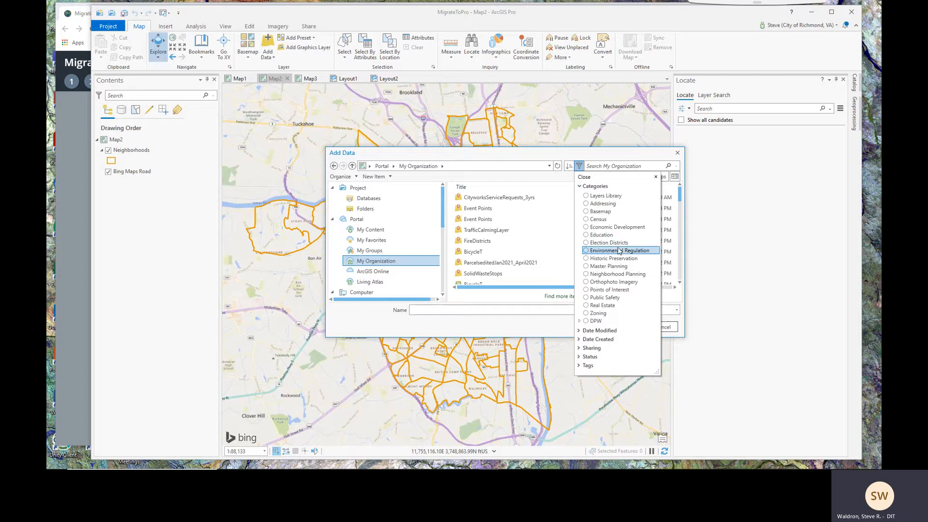
{"action": "left_click", "coordinate": [586, 235]}
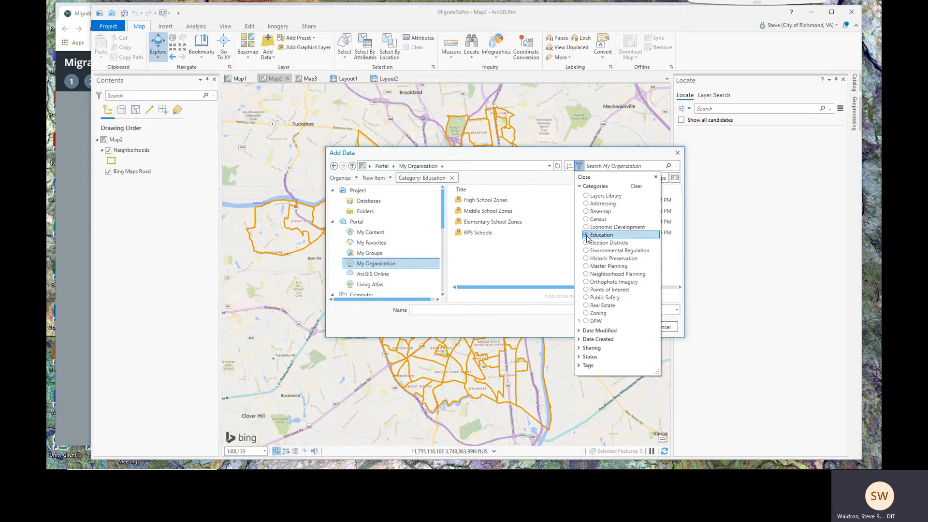
{"action": "left_click", "coordinate": [478, 236]}
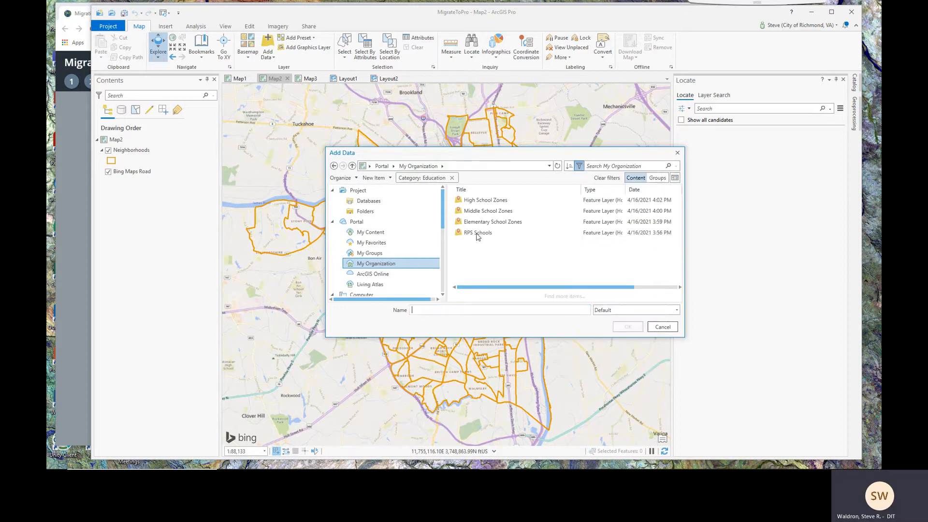
{"action": "left_click", "coordinate": [480, 237]}
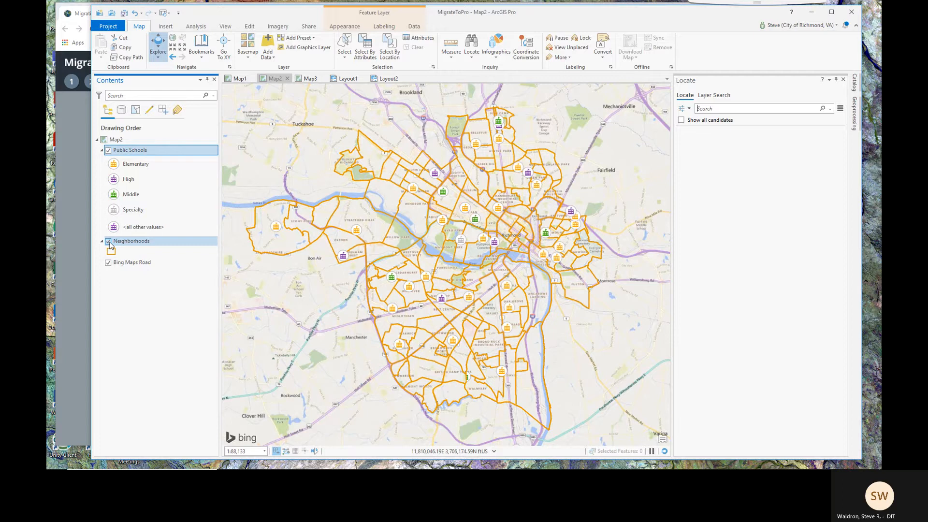
Turn off the Neighborhoods layer, leaving only Public Schools over the street map of central Richmond
{"action": "left_click", "coordinate": [109, 241]}
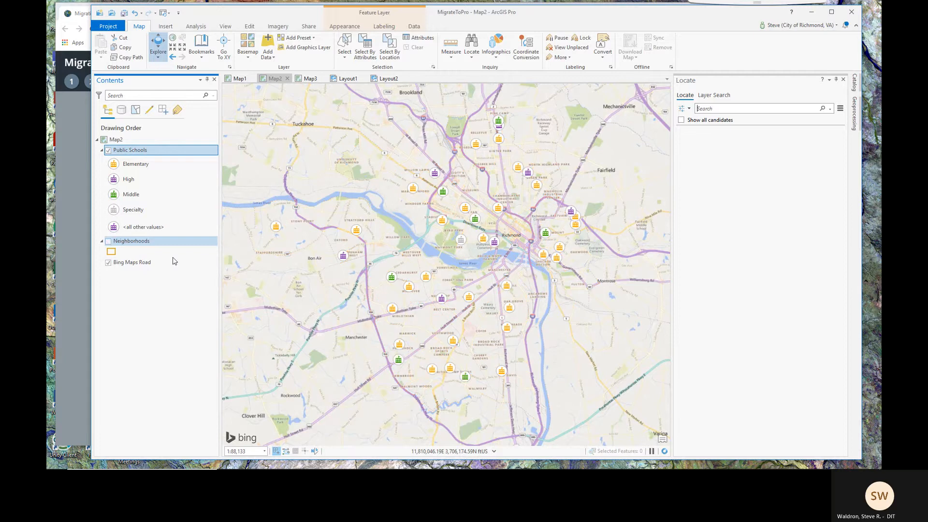
{"action": "scroll", "coordinate": [485, 256], "scroll_direction": "up", "scroll_amount": 4}
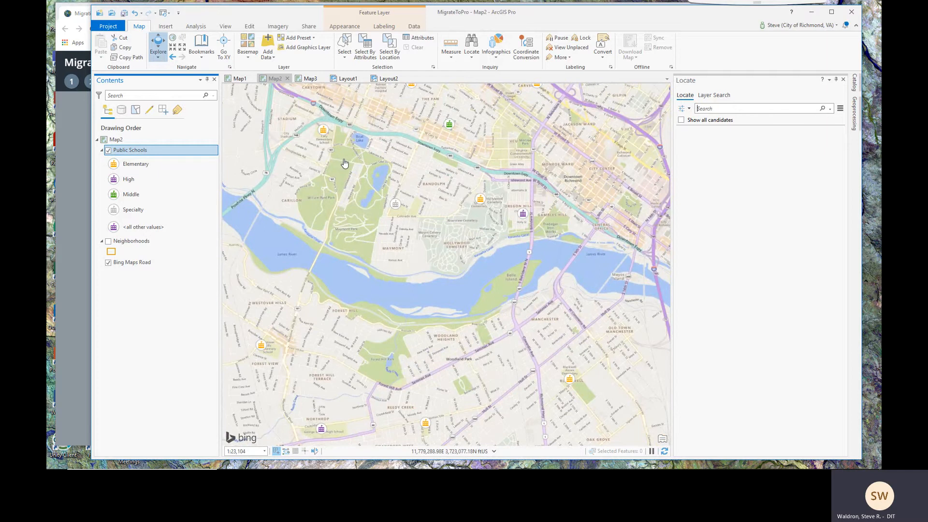
{"action": "left_click", "coordinate": [511, 247]}
{"action": "left_click_drag", "start_coordinate": [512, 246], "coordinate": [492, 254]}
{"action": "scroll", "coordinate": [421, 269], "scroll_direction": "down", "scroll_amount": 1}
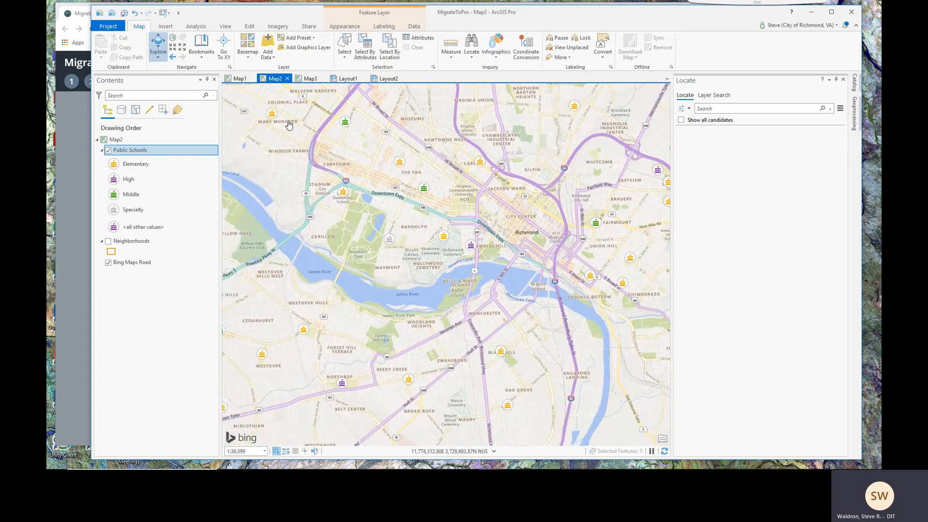
Change the basemap to Light Gray Canvas and recentre Richmond's public schools in view
{"action": "left_click", "coordinate": [248, 55]}
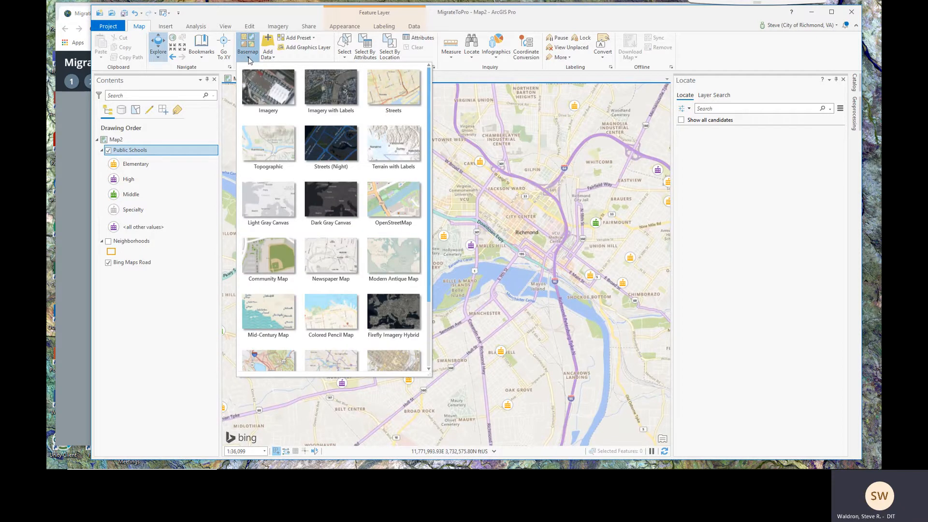
{"action": "mouse_move", "coordinate": [429, 166]}
{"action": "left_mouse_down"}
{"action": "mouse_move", "coordinate": [429, 233]}
{"action": "mouse_move", "coordinate": [420, 164]}
{"action": "left_mouse_up"}
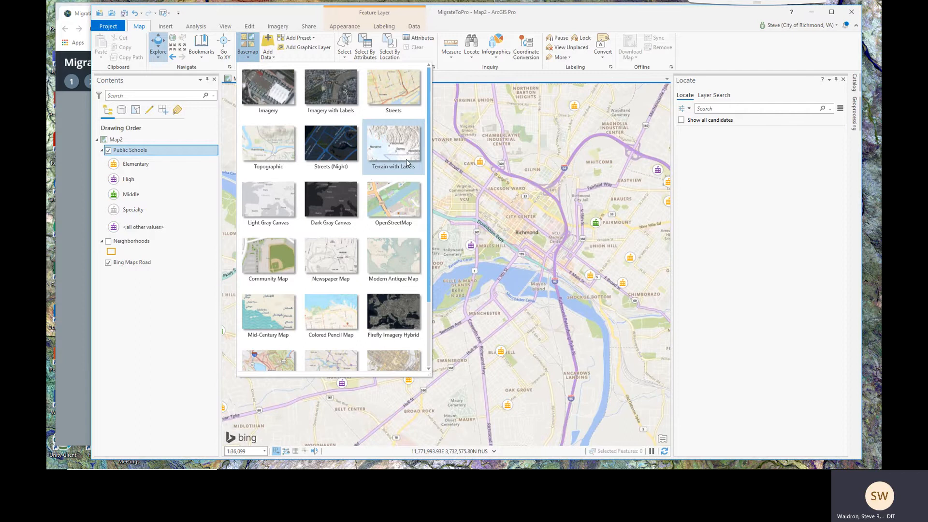
{"action": "left_click", "coordinate": [268, 203]}
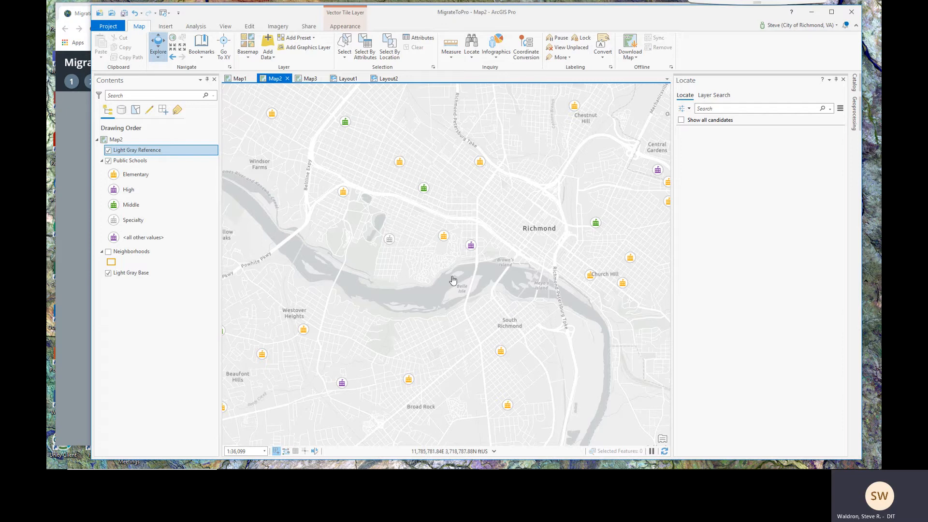
{"action": "left_click_drag", "start_coordinate": [453, 280], "coordinate": [498, 316]}
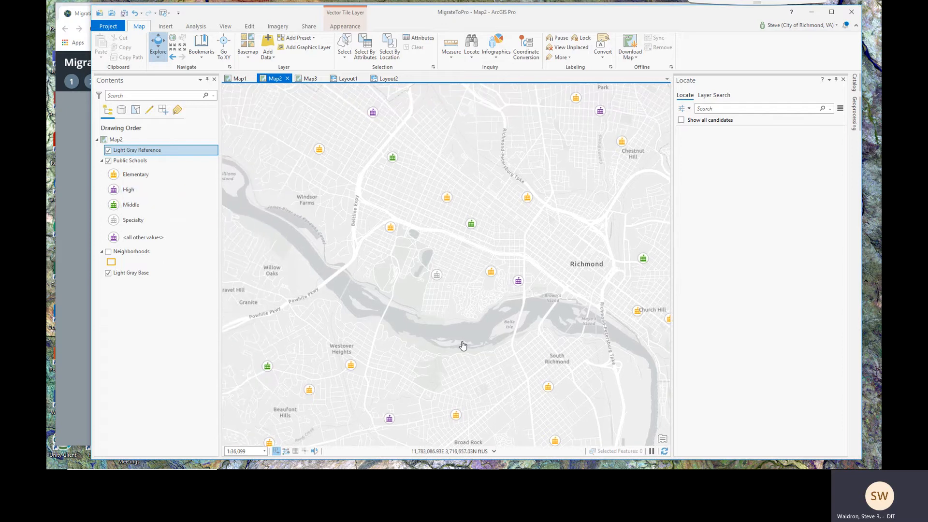
{"action": "scroll", "coordinate": [462, 345], "scroll_direction": "up", "scroll_amount": 1}
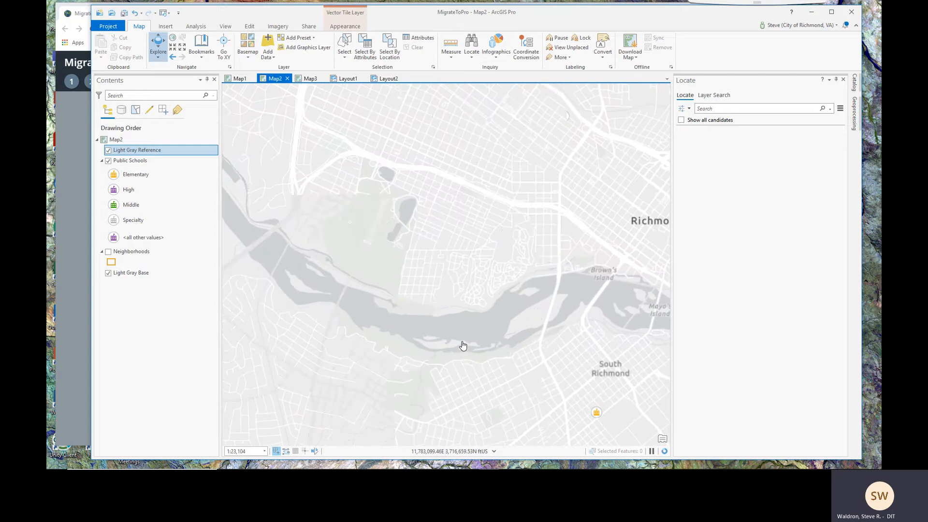
{"action": "scroll", "coordinate": [463, 345], "scroll_direction": "down", "scroll_amount": 2}
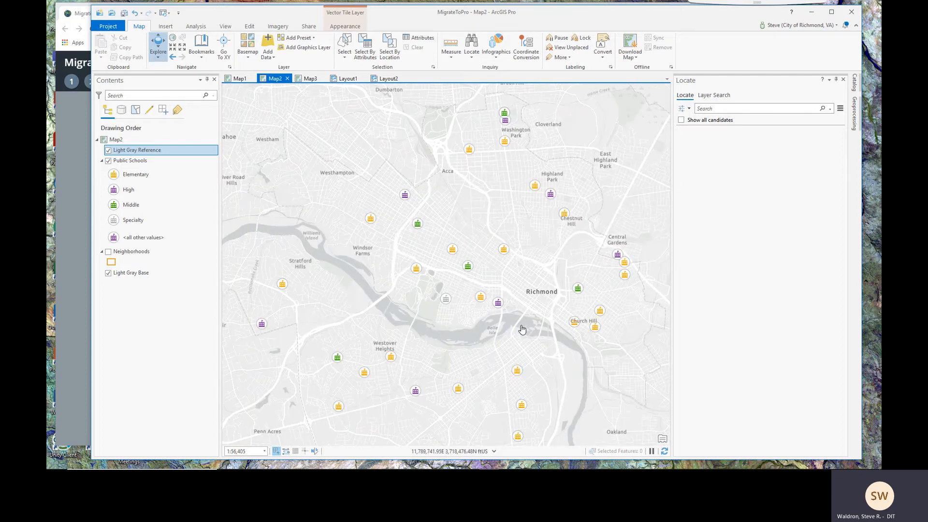
{"action": "left_click_drag", "start_coordinate": [522, 329], "coordinate": [494, 287]}
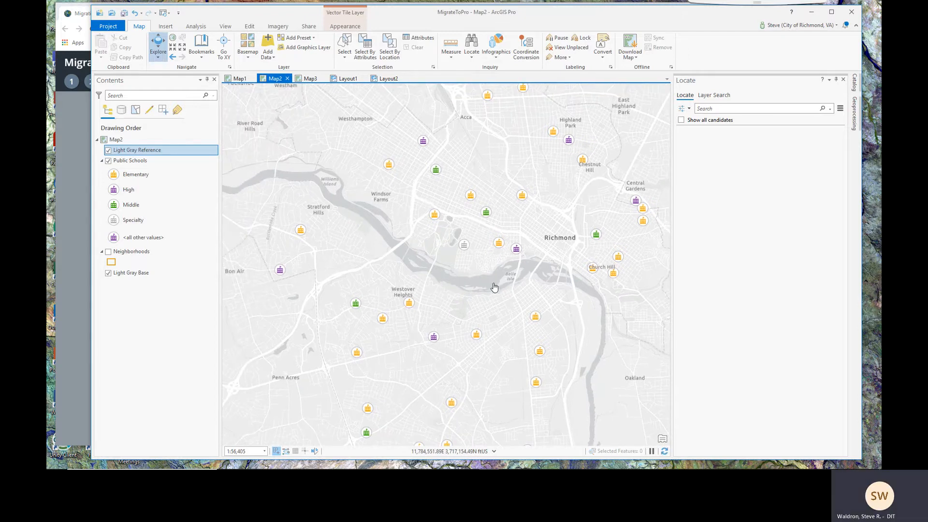
Browse the C:\ drive in Add Data, cancel without adding anything, and return to the story map
{"action": "left_click", "coordinate": [267, 45]}
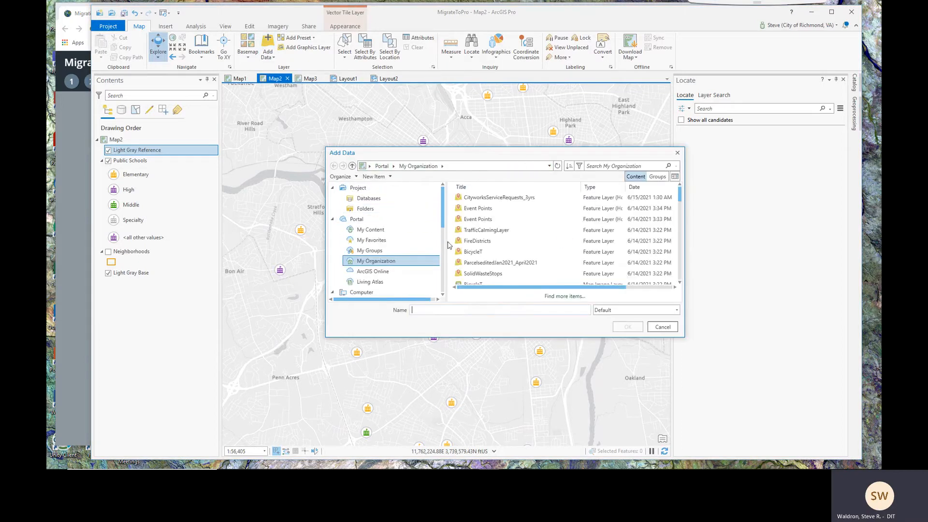
{"action": "scroll", "coordinate": [442, 223], "scroll_direction": "down", "scroll_amount": 3}
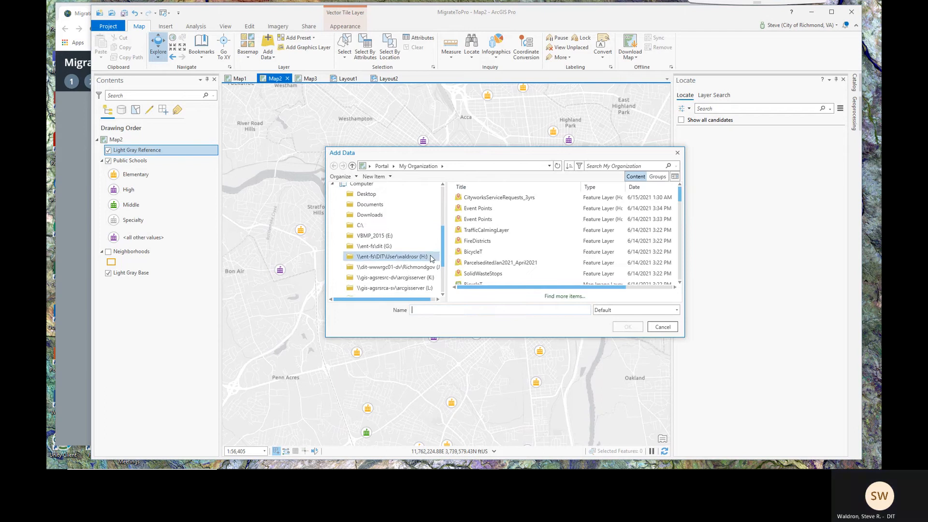
{"action": "left_click", "coordinate": [357, 225]}
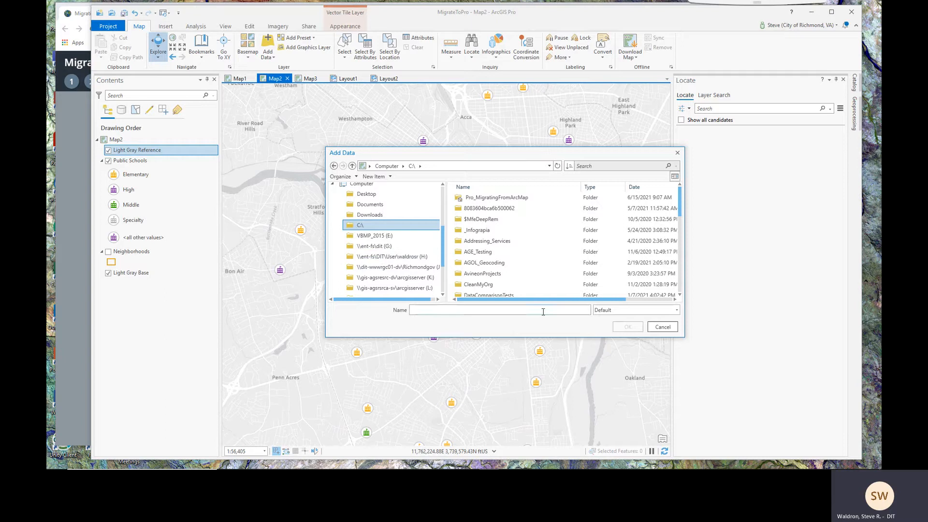
{"action": "left_click", "coordinate": [659, 328]}
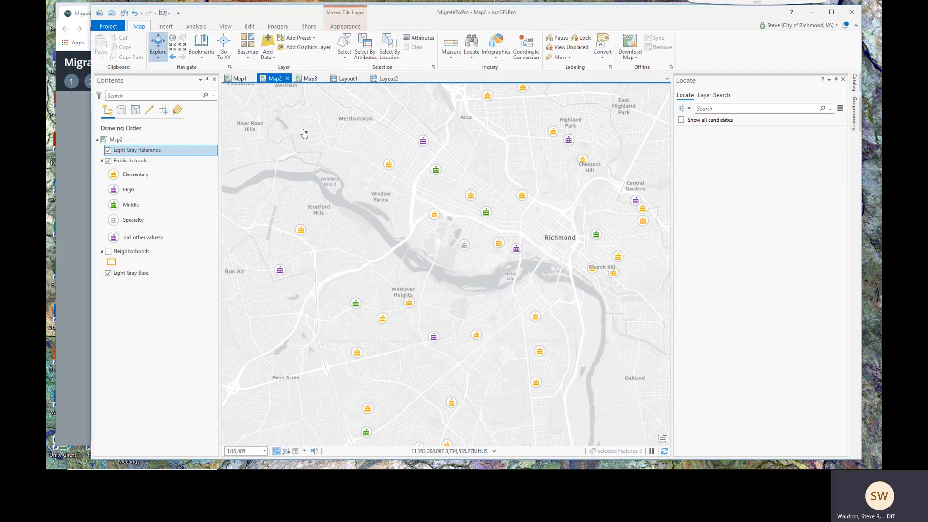
{"action": "left_click", "coordinate": [71, 173]}
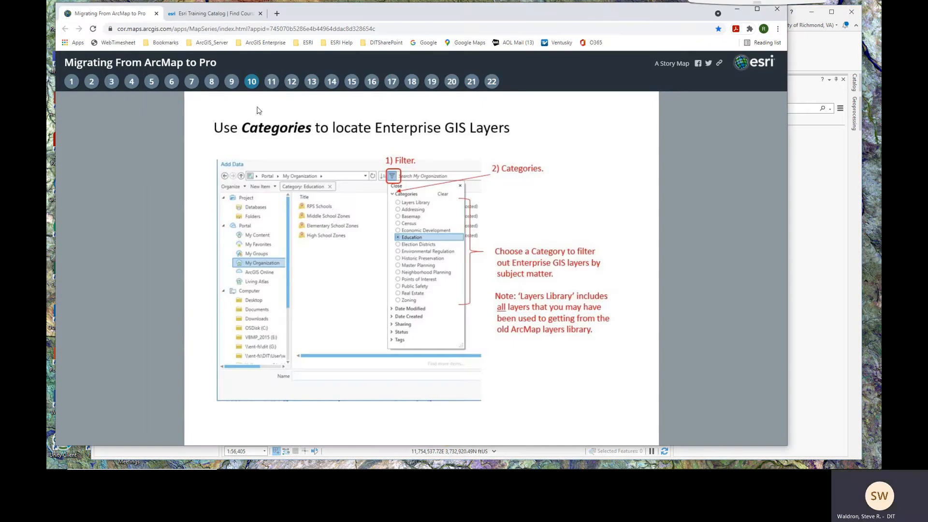
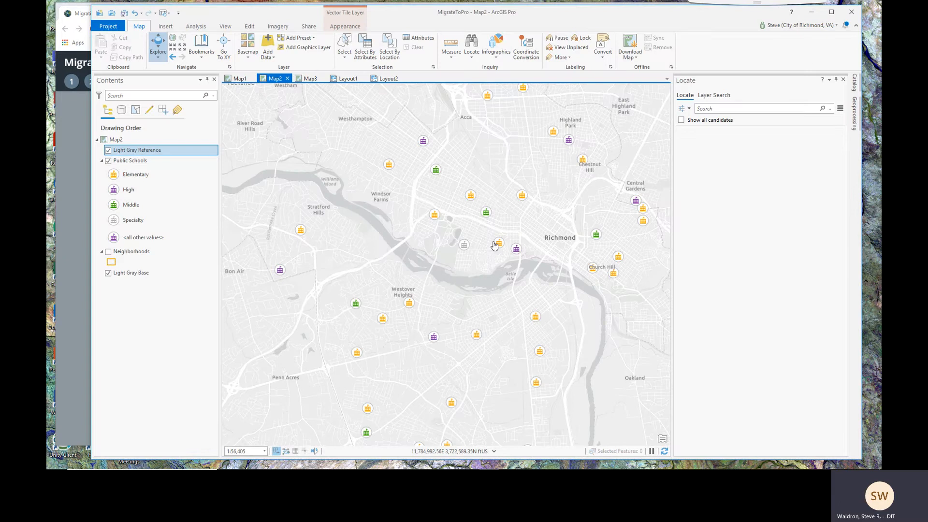
Zoom Map2 out over Richmond's public schools and bring up Add Data on the C:\ drive
{"action": "scroll", "coordinate": [491, 256], "scroll_direction": "down", "scroll_amount": 2}
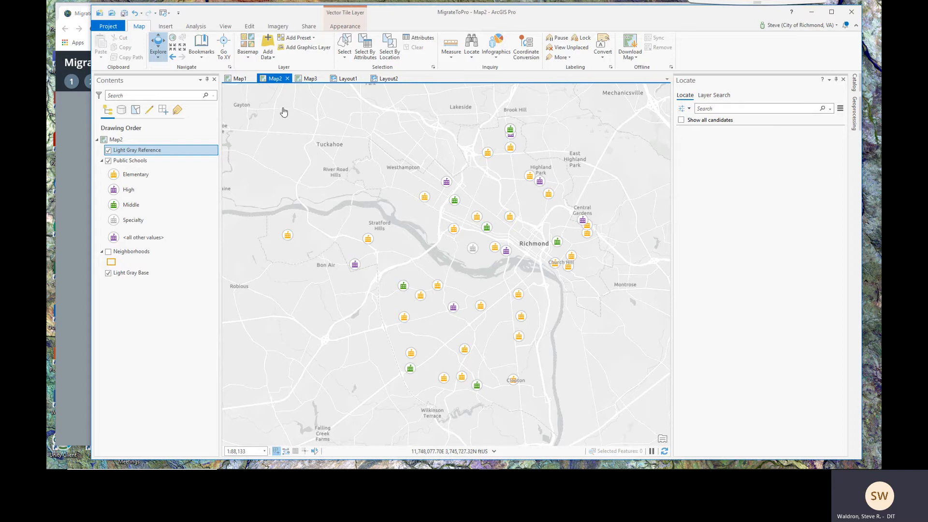
{"action": "left_click", "coordinate": [269, 46]}
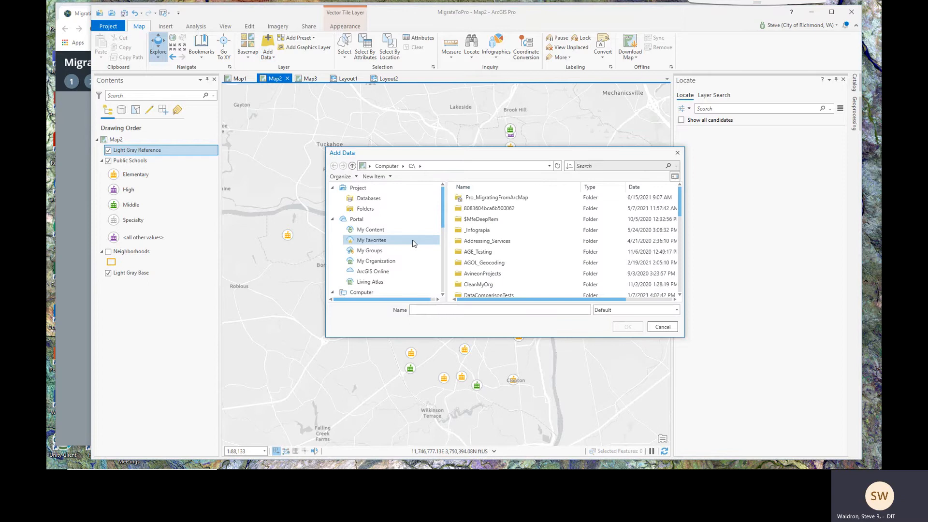
Add Orthophotos (2017) from My Organization's Orthophoto Imagery category to Map2
{"action": "left_click", "coordinate": [366, 264]}
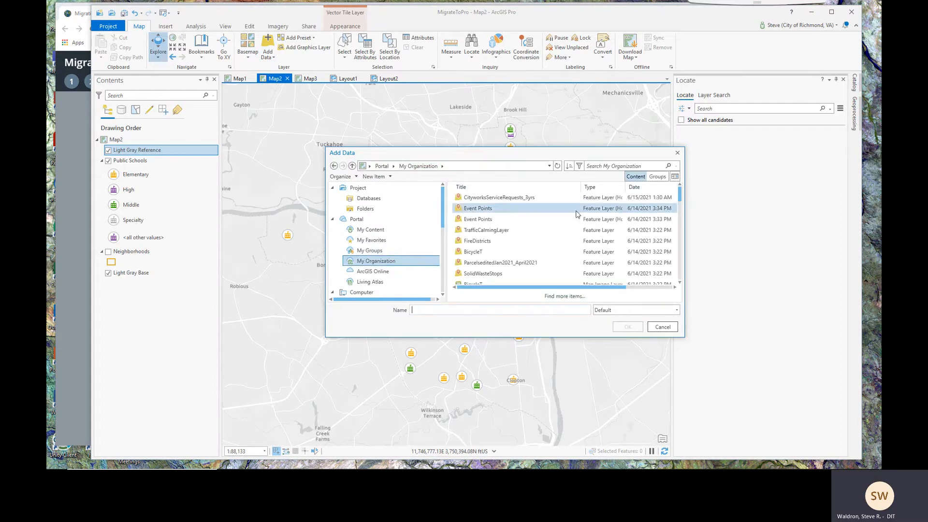
{"action": "left_click", "coordinate": [579, 166]}
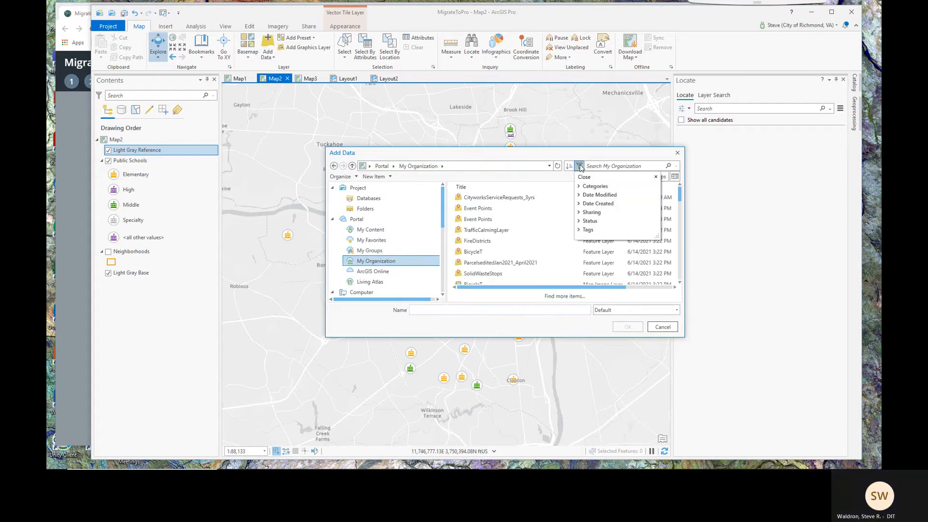
{"action": "left_click", "coordinate": [580, 186]}
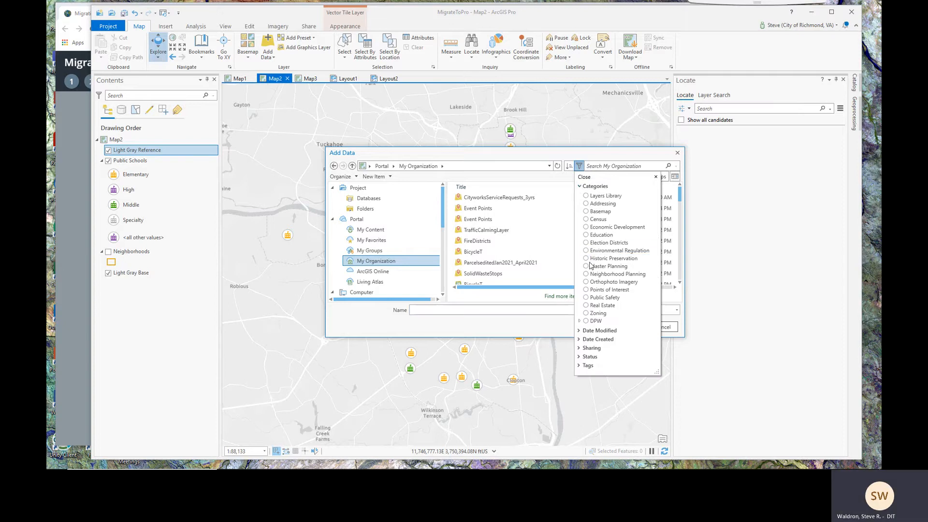
{"action": "left_click", "coordinate": [586, 283]}
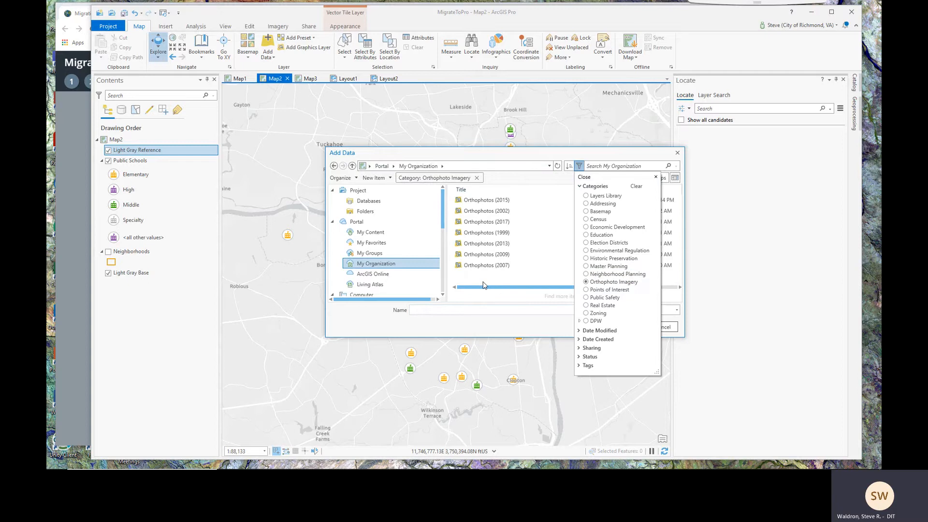
{"action": "left_click", "coordinate": [487, 223]}
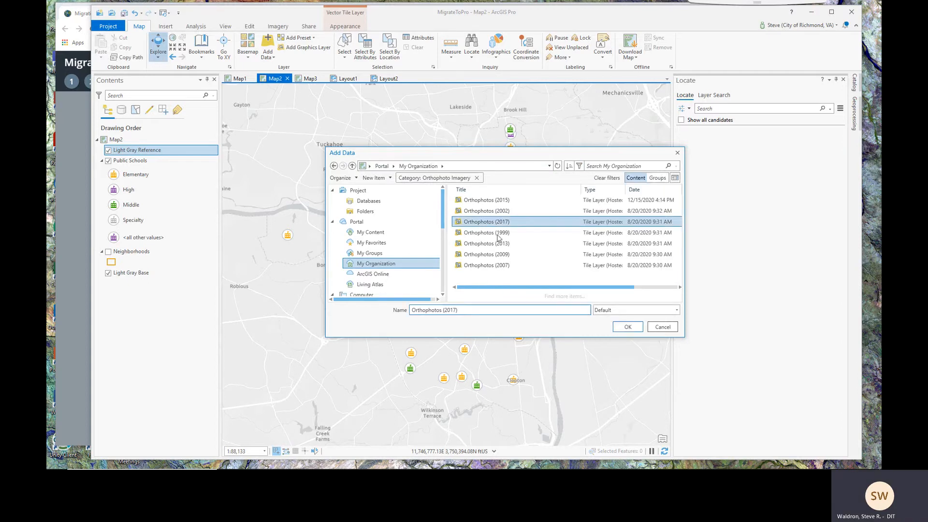
{"action": "left_click", "coordinate": [627, 327]}
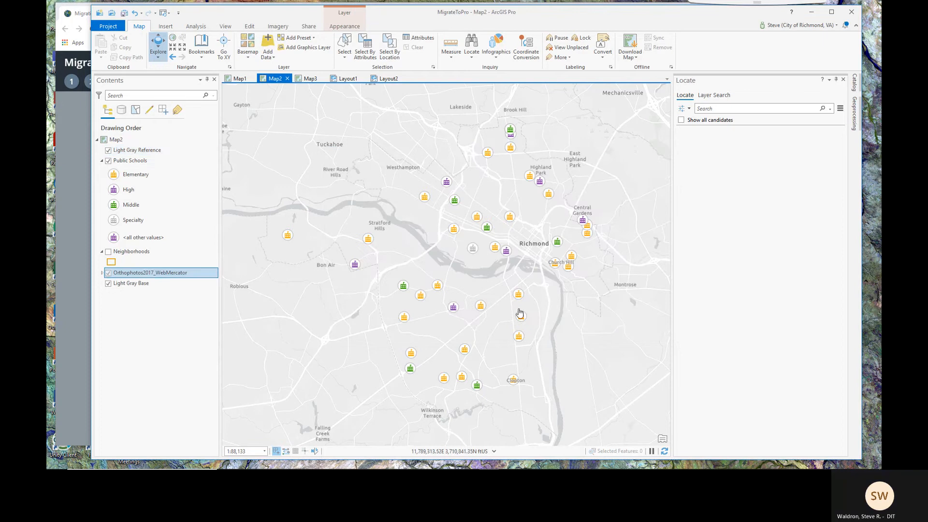
Zoom in and pan across the 2017 aerial imagery, then zoom back out
{"action": "scroll", "coordinate": [519, 314], "scroll_direction": "up", "scroll_amount": 3}
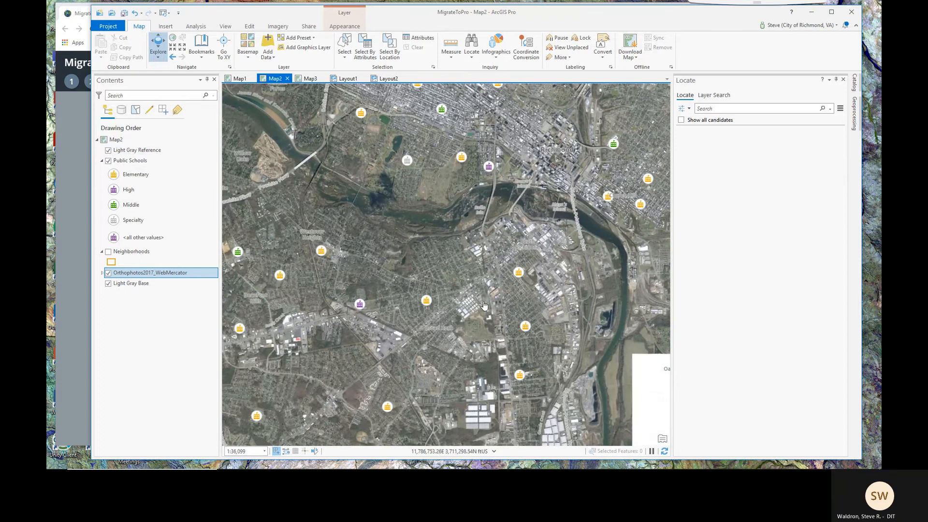
{"action": "scroll", "coordinate": [483, 305], "scroll_direction": "up", "scroll_amount": 3}
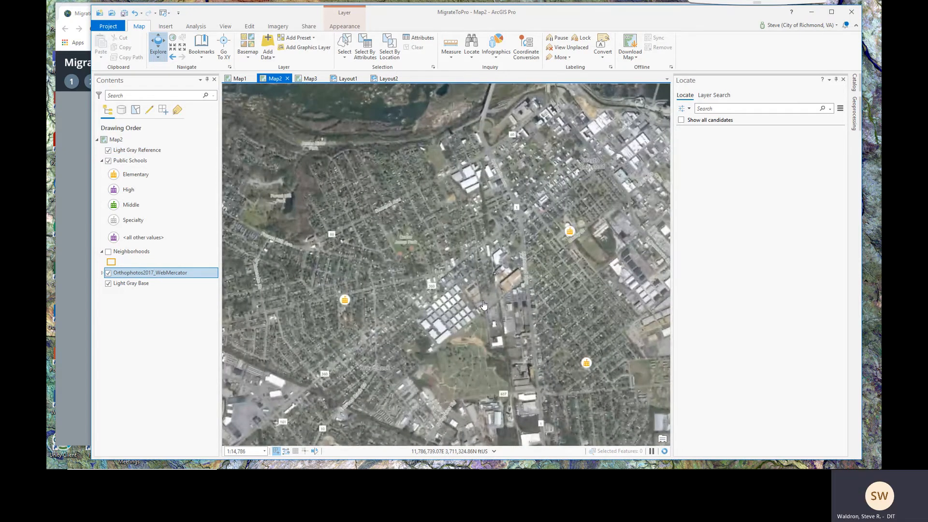
{"action": "scroll", "coordinate": [483, 304], "scroll_direction": "up", "scroll_amount": 3}
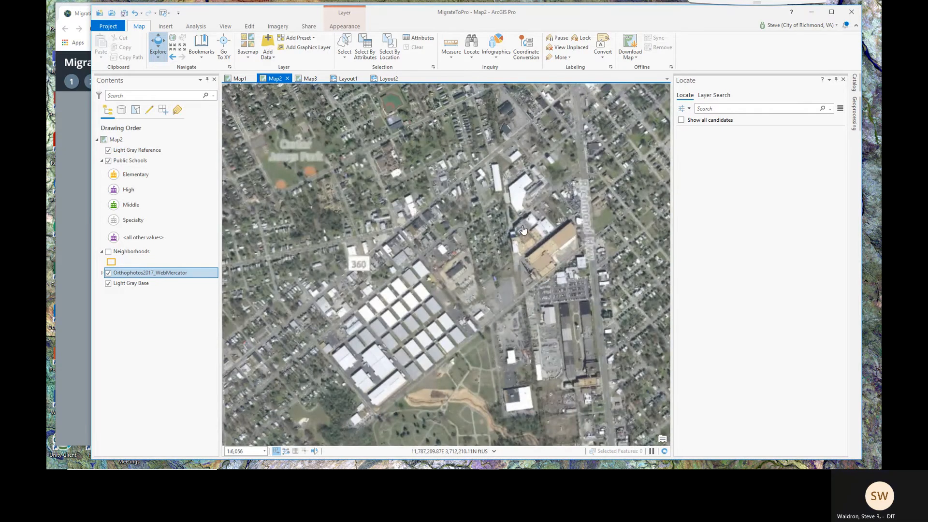
{"action": "left_click_drag", "start_coordinate": [525, 219], "coordinate": [552, 385]}
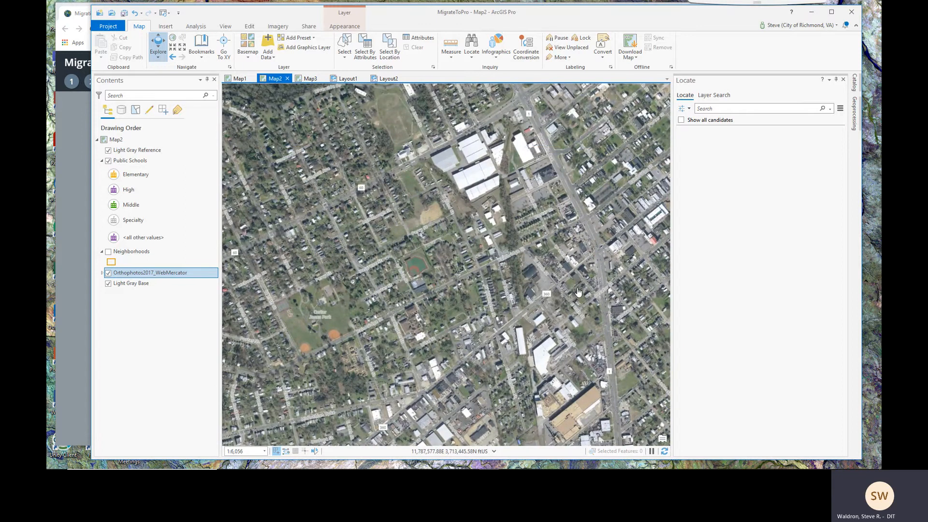
{"action": "scroll", "coordinate": [578, 291], "scroll_direction": "down", "scroll_amount": 3}
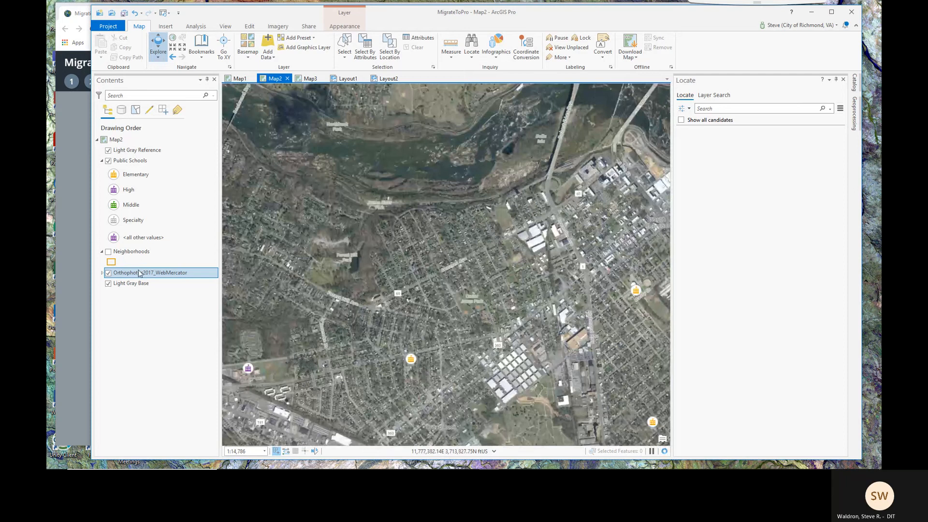
Turn off the Orthophotos2017_WebMercator layer so the gray basemap shows again
{"action": "left_click", "coordinate": [112, 274]}
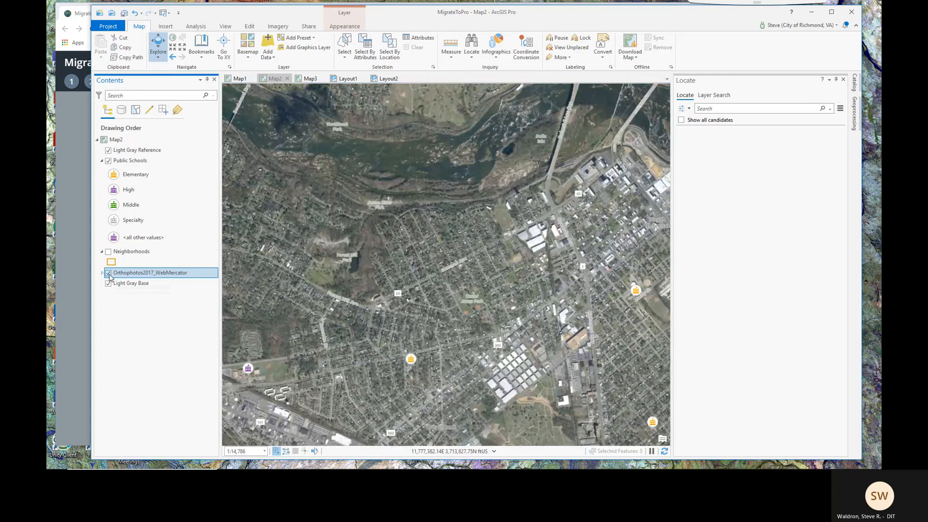
{"action": "left_click", "coordinate": [108, 273]}
{"action": "scroll", "coordinate": [558, 349], "scroll_direction": "down", "scroll_amount": 2}
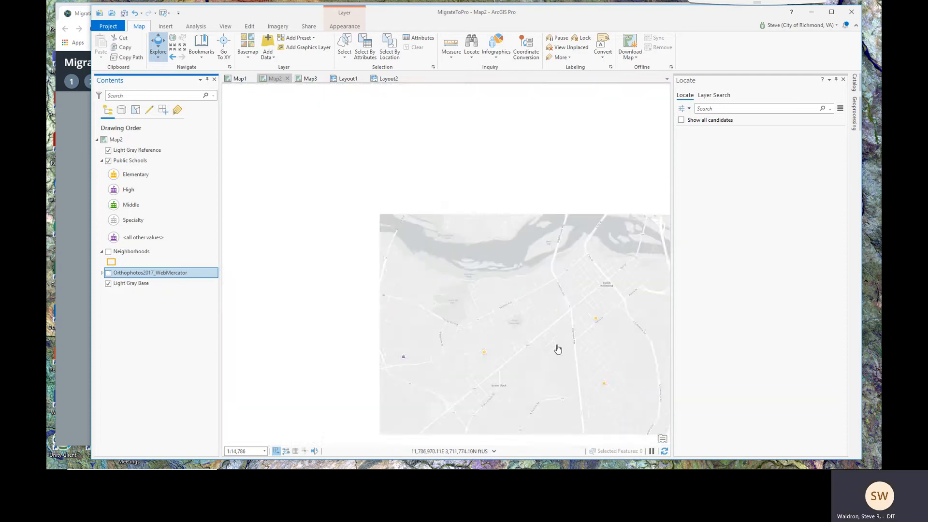
{"action": "scroll", "coordinate": [550, 334], "scroll_direction": "down", "scroll_amount": 1}
Advance the story map to slide 12 on AutoCAD files, then return to ArcGIS Pro
{"action": "left_click", "coordinate": [72, 162]}
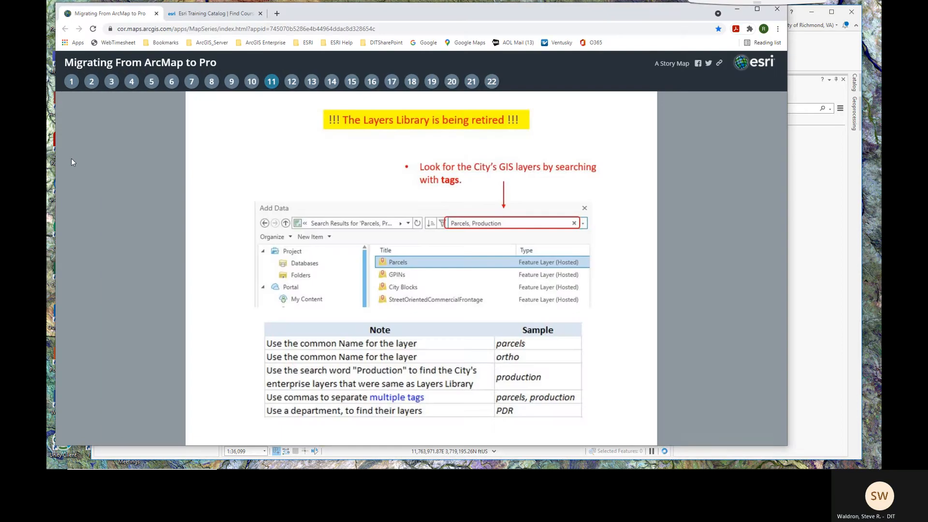
{"action": "left_click", "coordinate": [291, 82]}
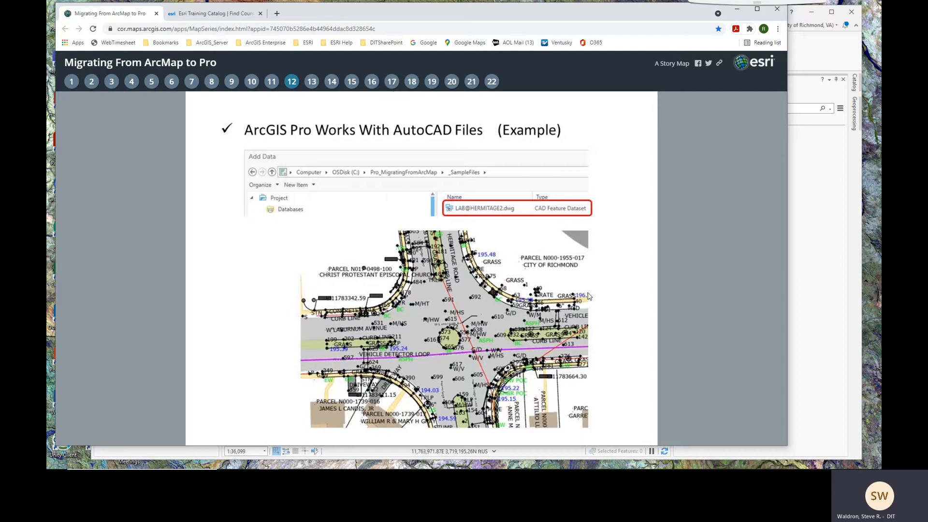
{"action": "left_click", "coordinate": [826, 55]}
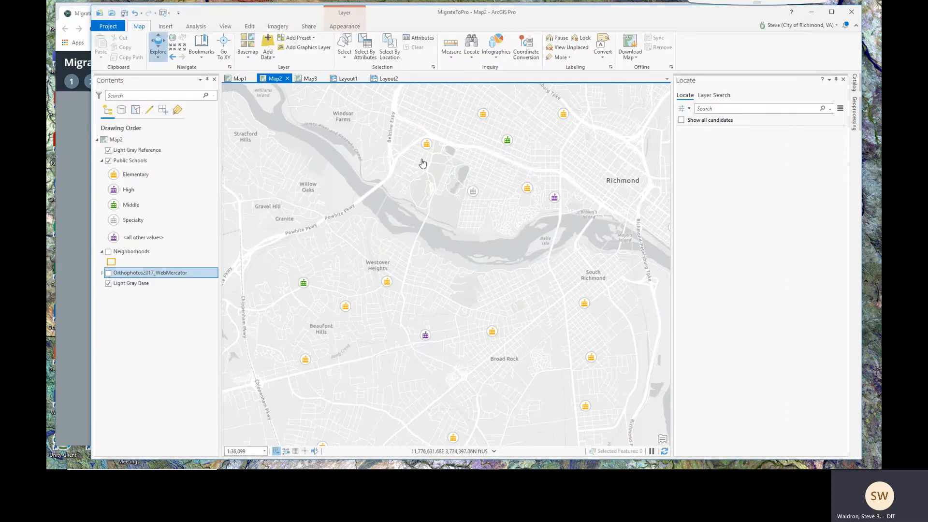
In Map1, hide ArtsandCulturalDistrict_Buff and zoom to the LAB@HERMITAGE bookmark
{"action": "left_click", "coordinate": [310, 79]}
{"action": "left_click", "coordinate": [240, 79]}
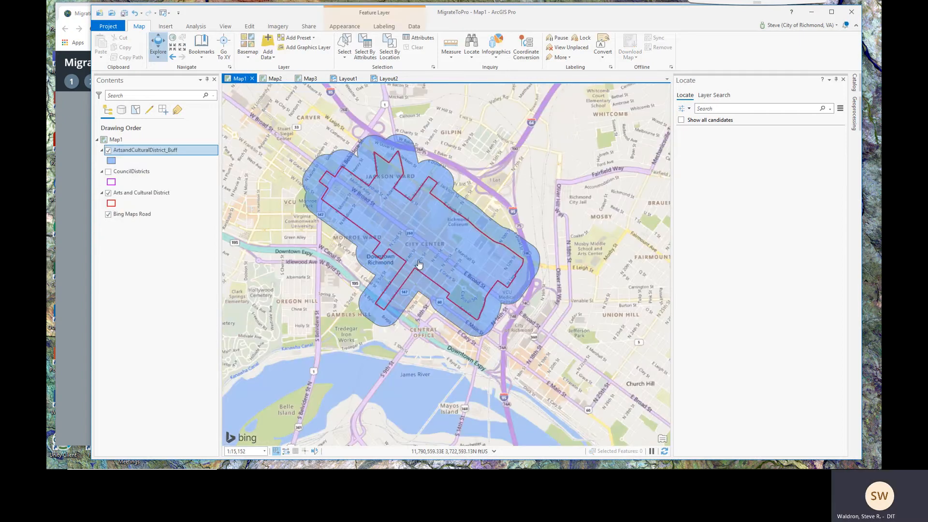
{"action": "left_click", "coordinate": [108, 150]}
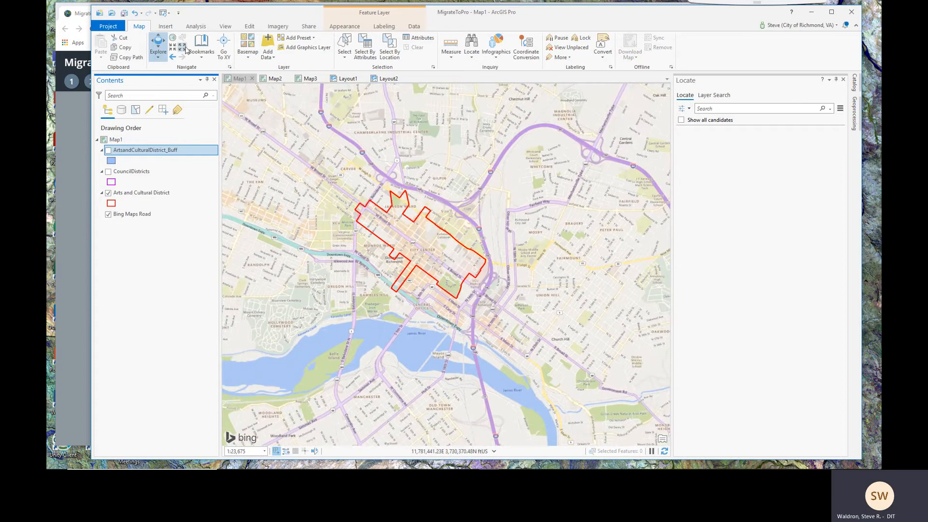
{"action": "left_click", "coordinate": [207, 59]}
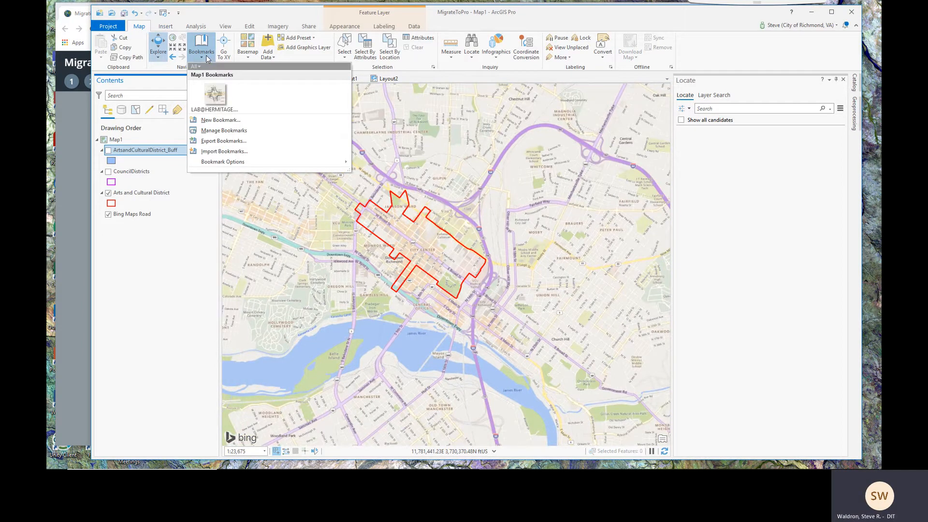
{"action": "left_click", "coordinate": [215, 96]}
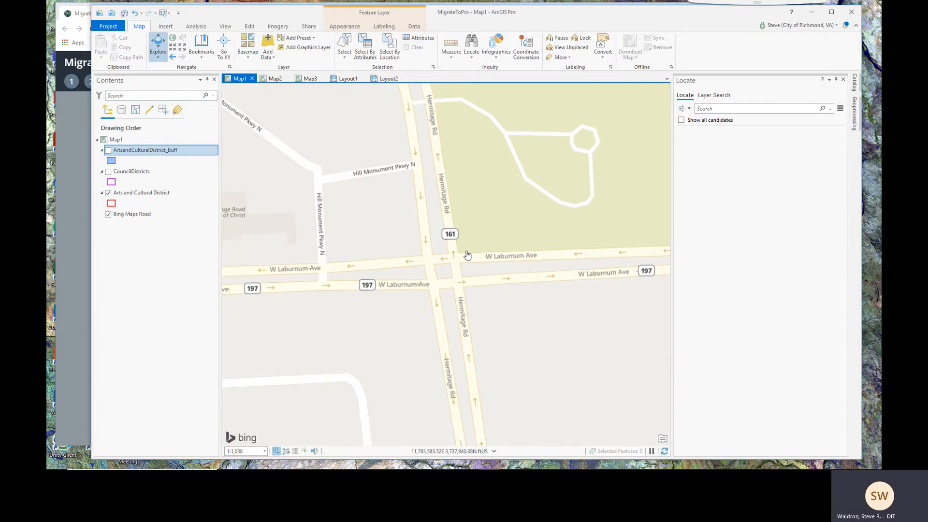
{"action": "left_click", "coordinate": [268, 42]}
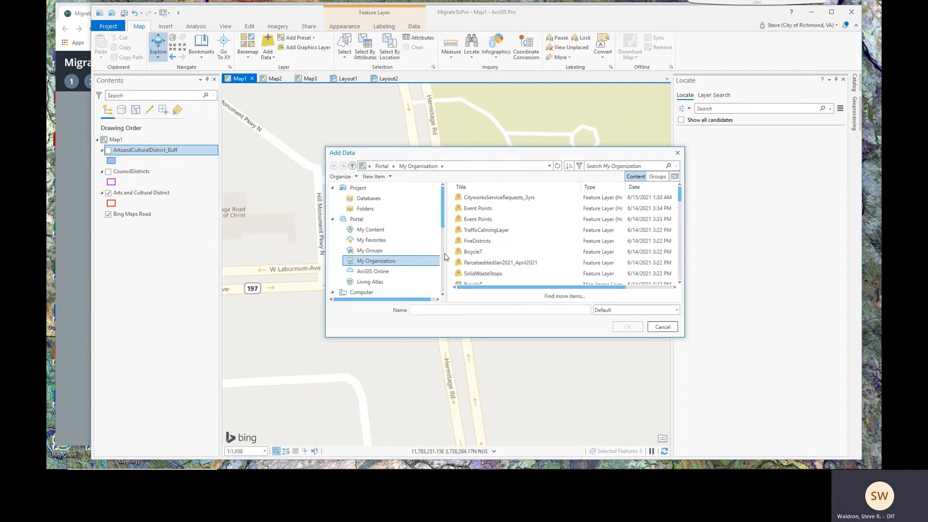
{"action": "scroll", "coordinate": [444, 218], "scroll_direction": "down", "scroll_amount": 3}
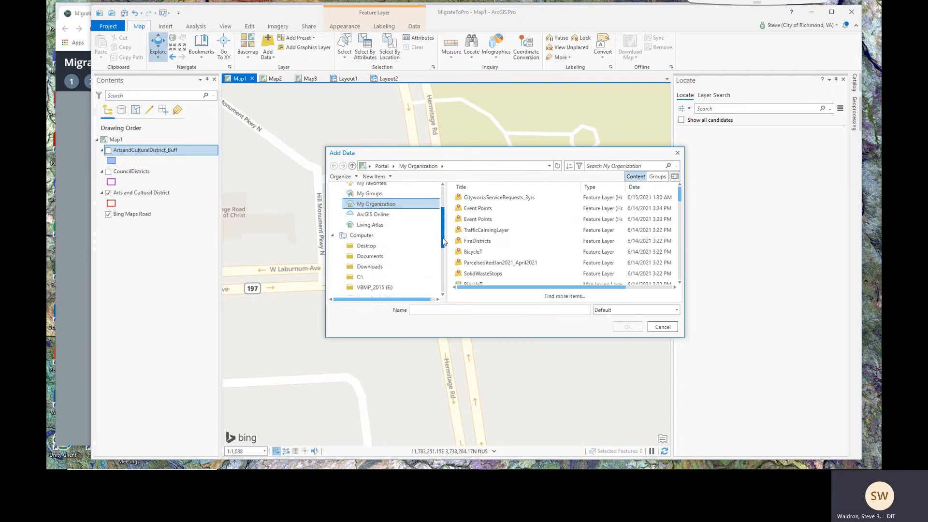
{"action": "left_click", "coordinate": [360, 239]}
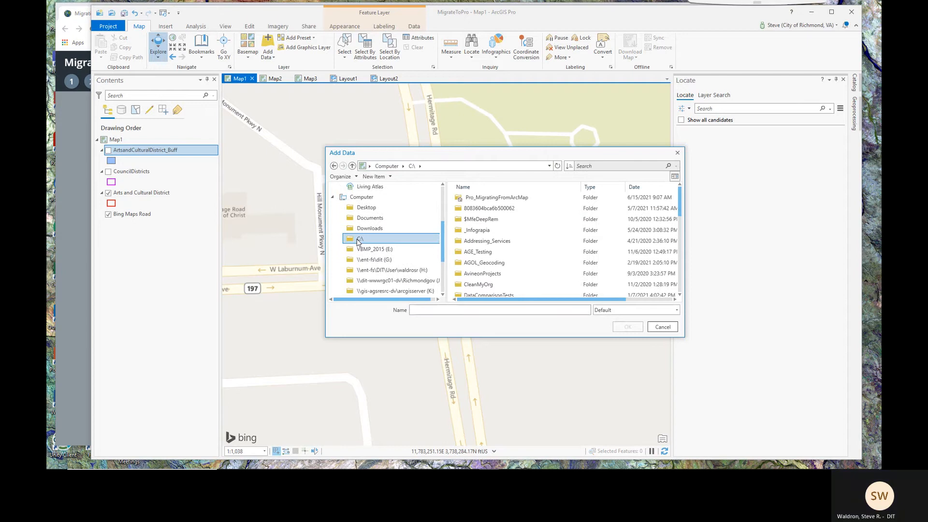
{"action": "double_click", "coordinate": [511, 203]}
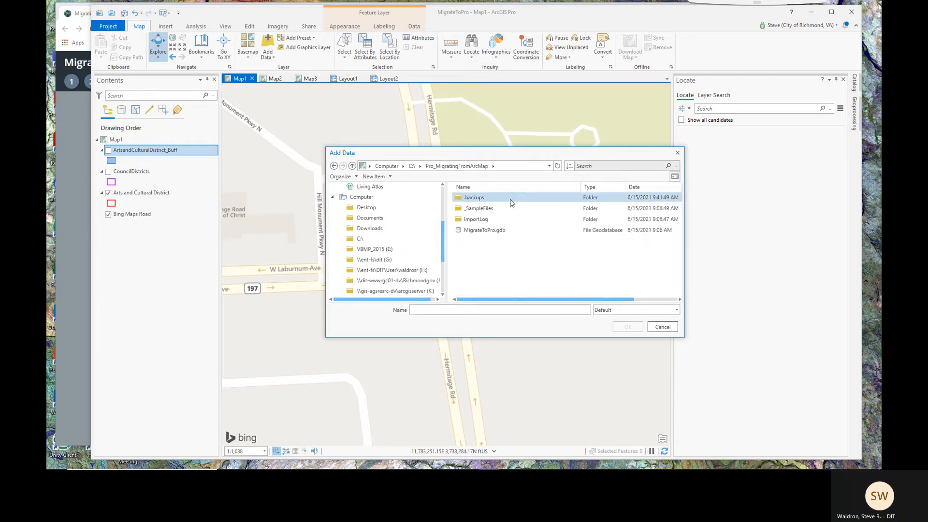
{"action": "double_click", "coordinate": [483, 209]}
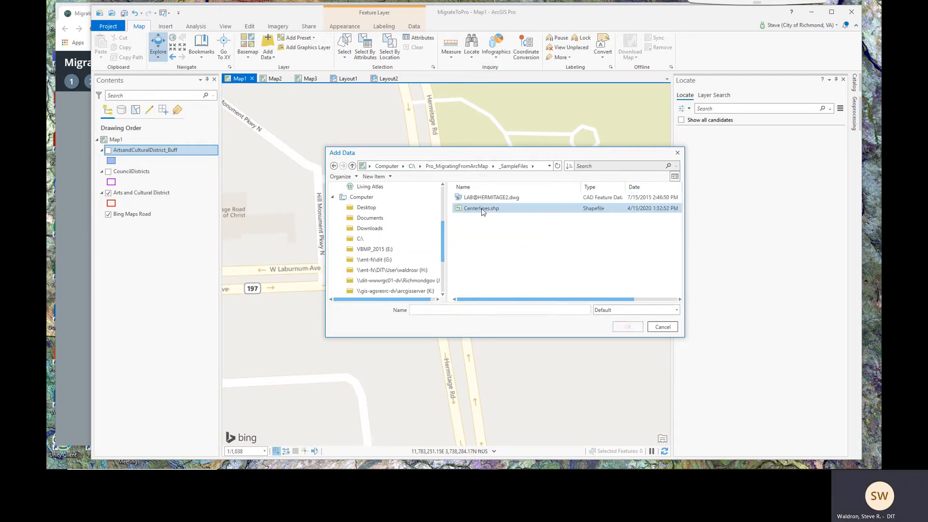
{"action": "left_click", "coordinate": [489, 201]}
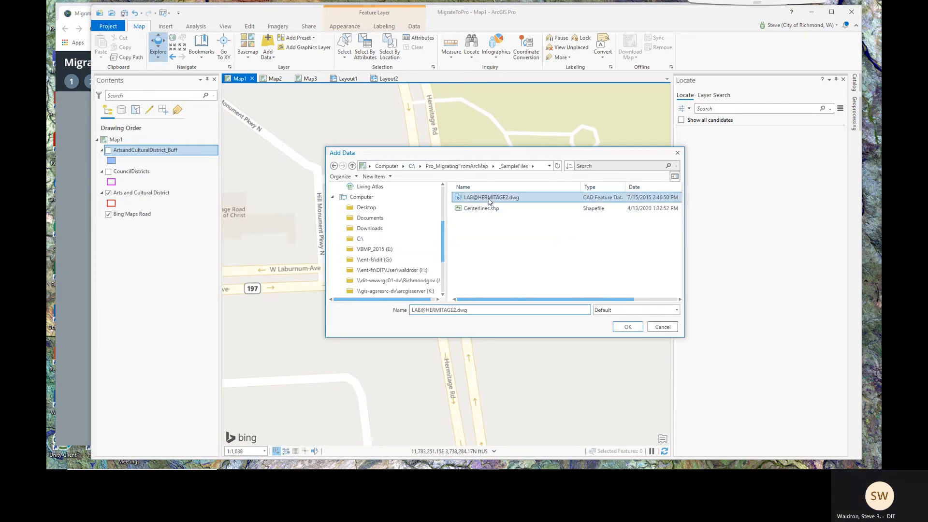
{"action": "left_click", "coordinate": [624, 326]}
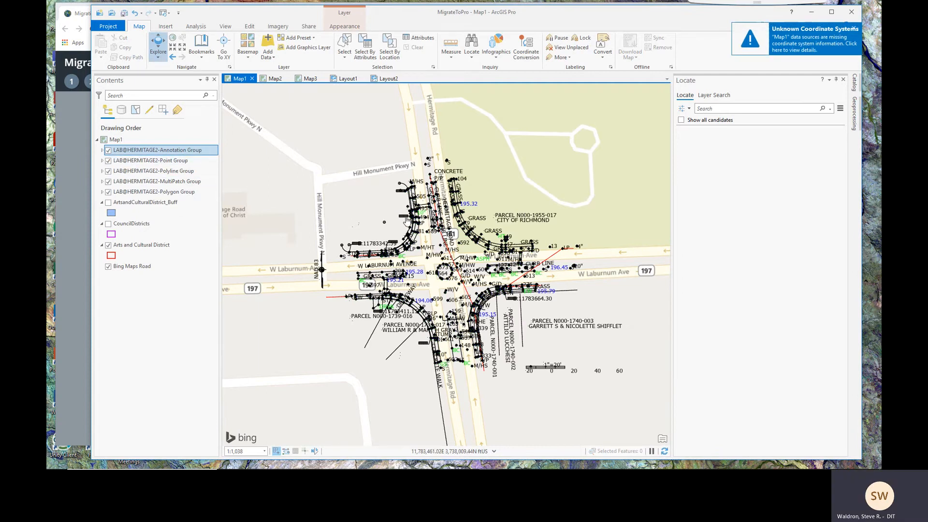
{"action": "scroll", "coordinate": [454, 250], "scroll_direction": "up", "scroll_amount": 3}
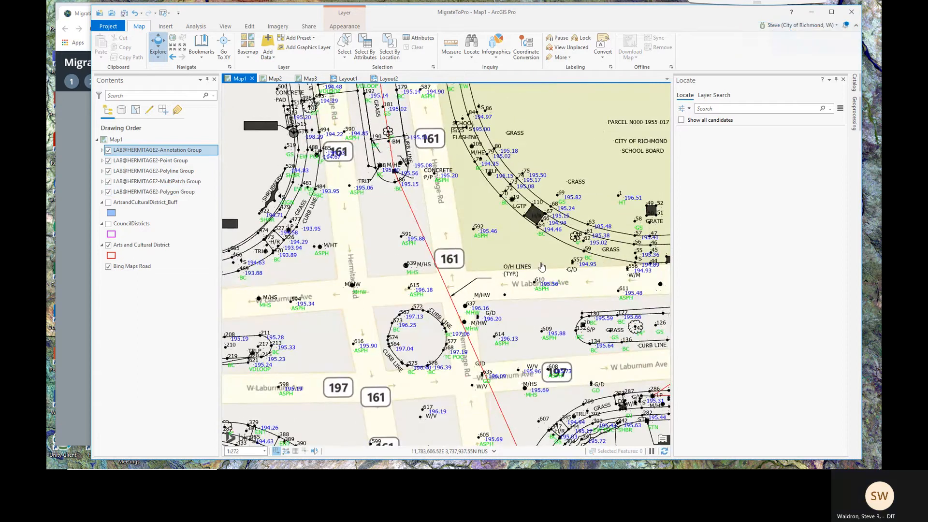
Pan and zoom around the LAB@HERMITAGE2 drawing to frame the whole intersection at about 1:664
{"action": "left_click_drag", "start_coordinate": [541, 267], "coordinate": [332, 230]}
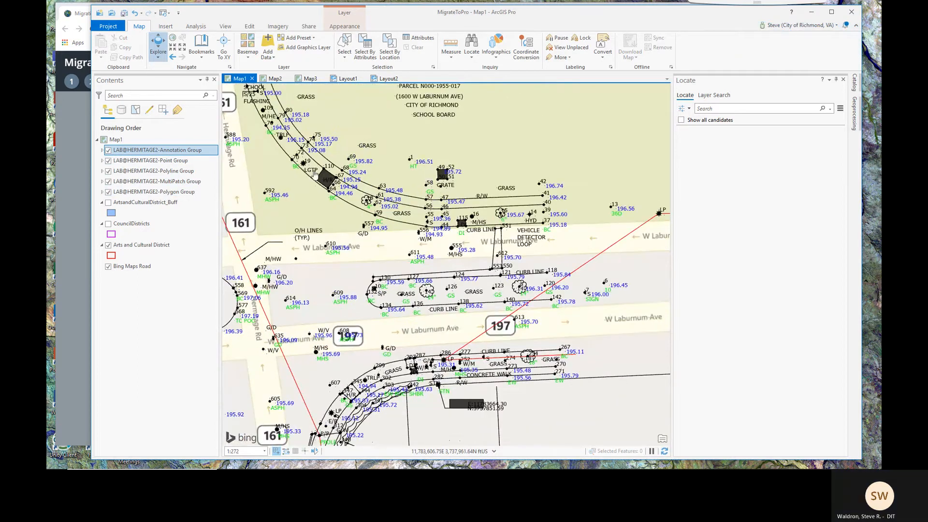
{"action": "left_click_drag", "start_coordinate": [334, 210], "coordinate": [538, 212]}
{"action": "left_click_drag", "start_coordinate": [329, 211], "coordinate": [446, 265]}
{"action": "left_click_drag", "start_coordinate": [307, 316], "coordinate": [414, 237]}
{"action": "scroll", "coordinate": [460, 290], "scroll_direction": "down", "scroll_amount": 4}
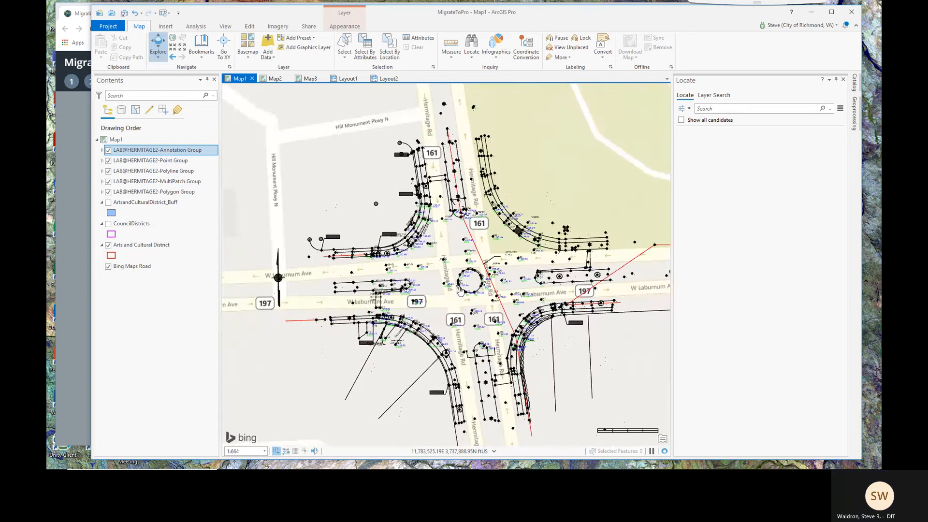
{"action": "left_click_drag", "start_coordinate": [464, 295], "coordinate": [410, 294]}
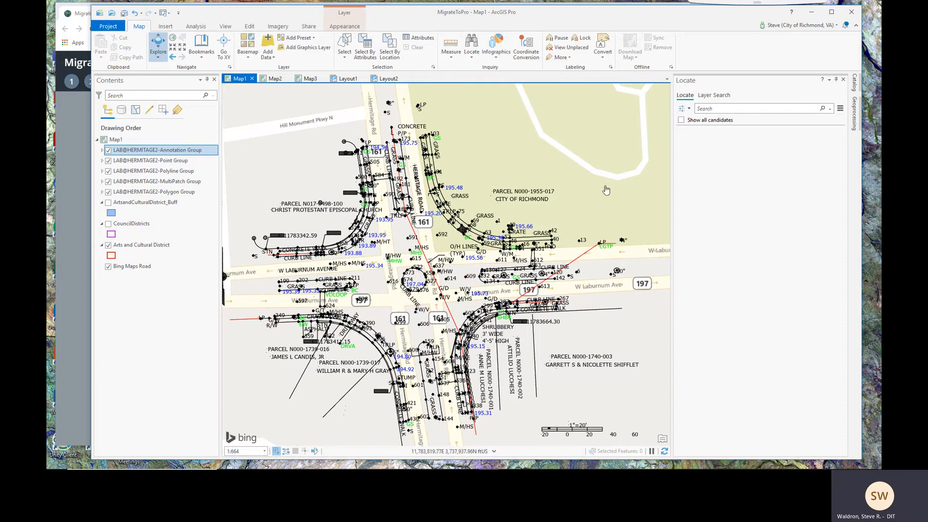
Switch the basemap under the Hermitage drawing to City Basemap, then go back to the story map
{"action": "left_click", "coordinate": [246, 59]}
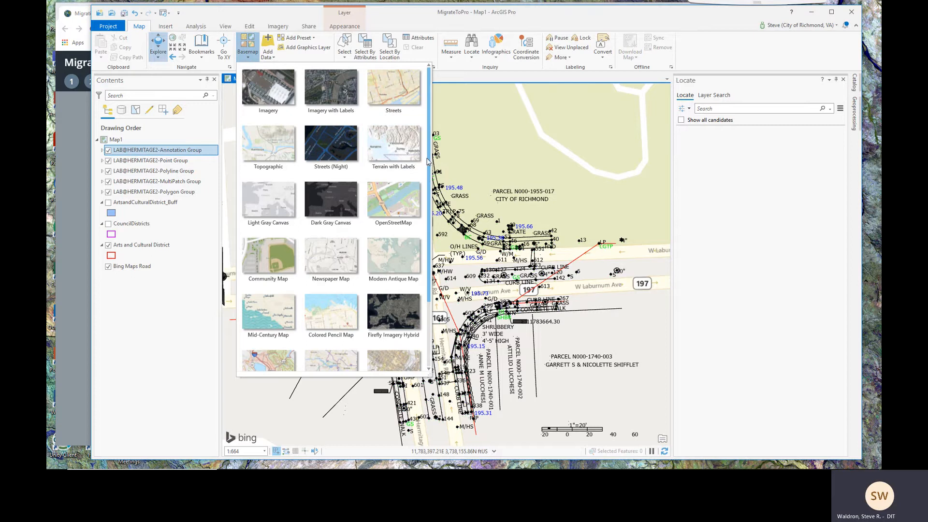
{"action": "scroll", "coordinate": [430, 164], "scroll_direction": "down", "scroll_amount": 1}
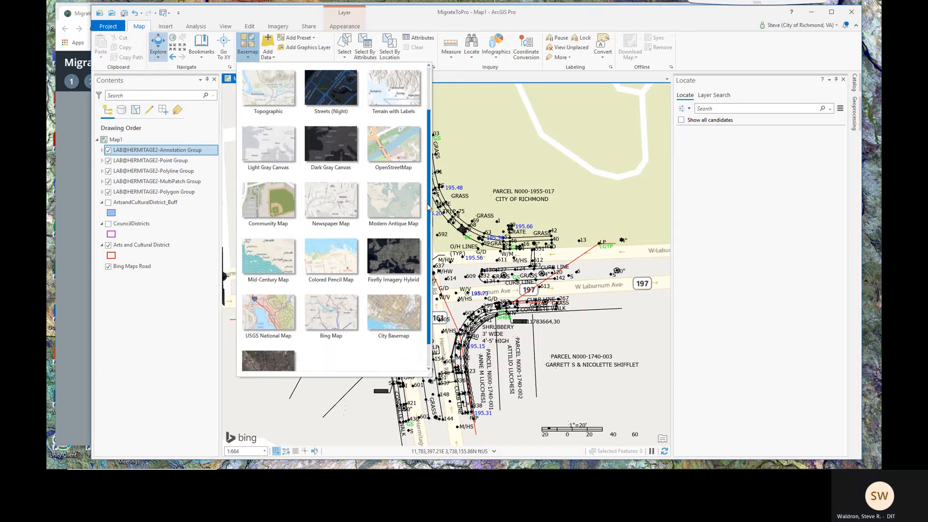
{"action": "left_click", "coordinate": [389, 321]}
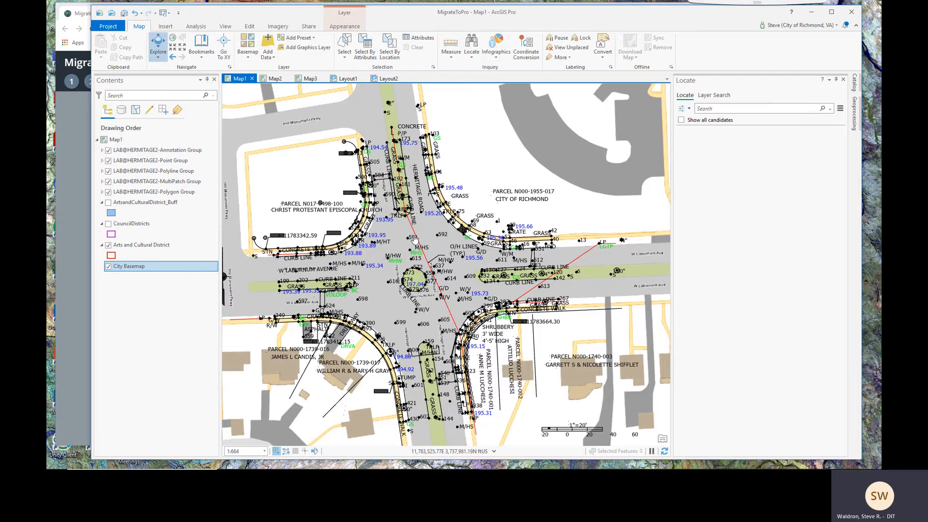
{"action": "scroll", "coordinate": [501, 335], "scroll_direction": "down", "scroll_amount": 2}
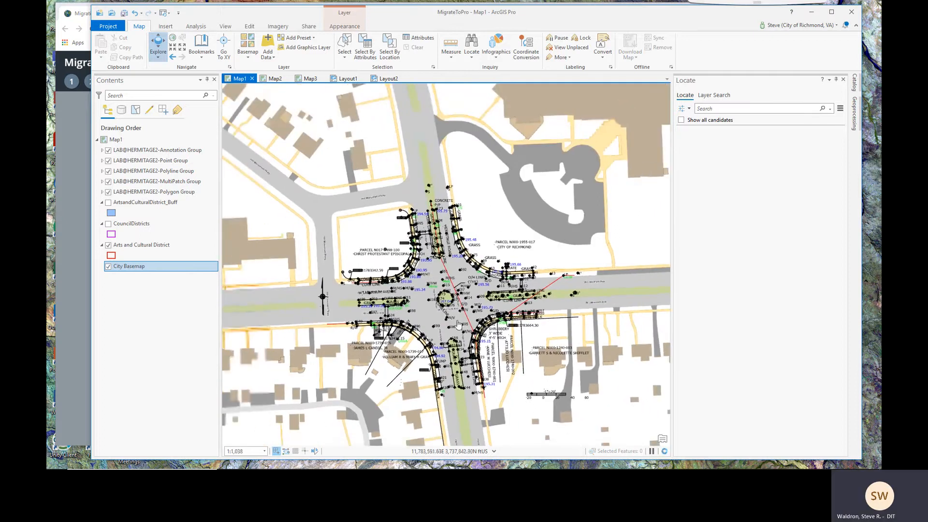
{"action": "scroll", "coordinate": [450, 315], "scroll_direction": "up", "scroll_amount": 2}
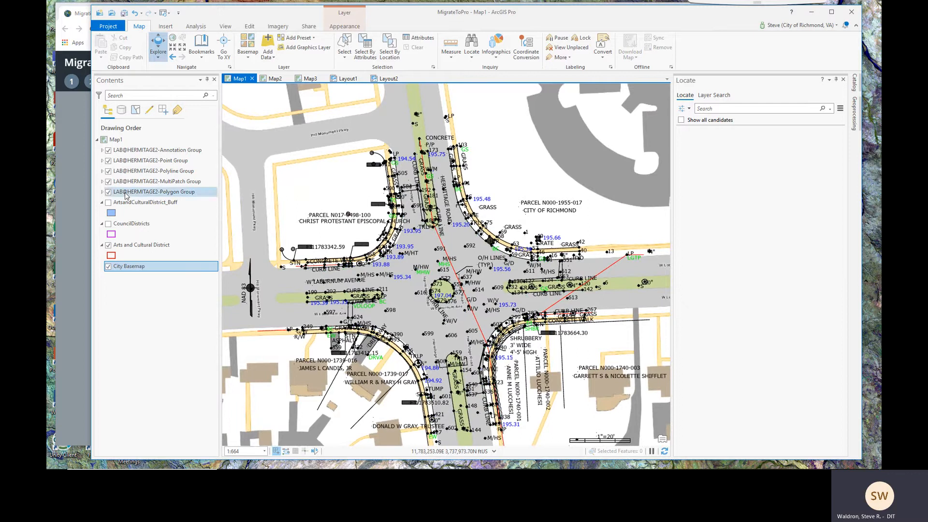
{"action": "left_click", "coordinate": [77, 179]}
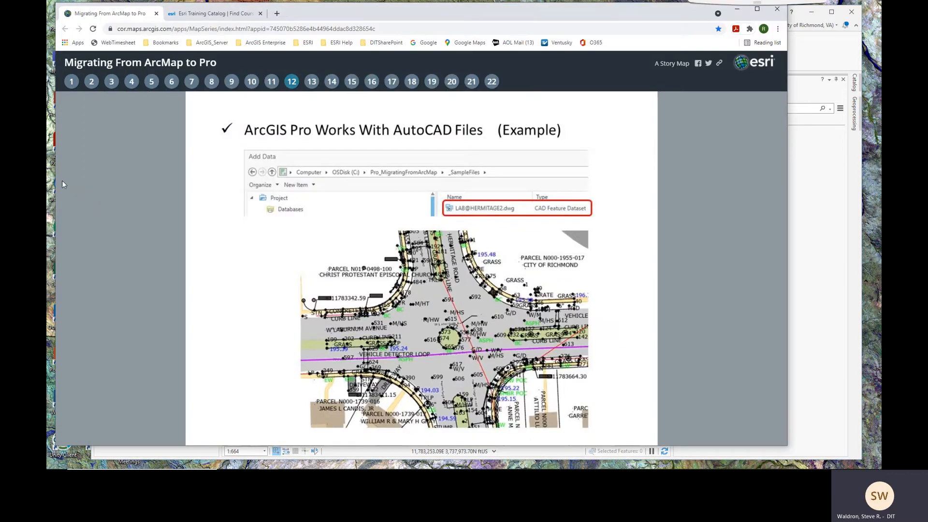
Page the story map through slides 13–15 to Study2.MXD, then return to ArcGIS Pro
{"action": "left_click", "coordinate": [312, 82]}
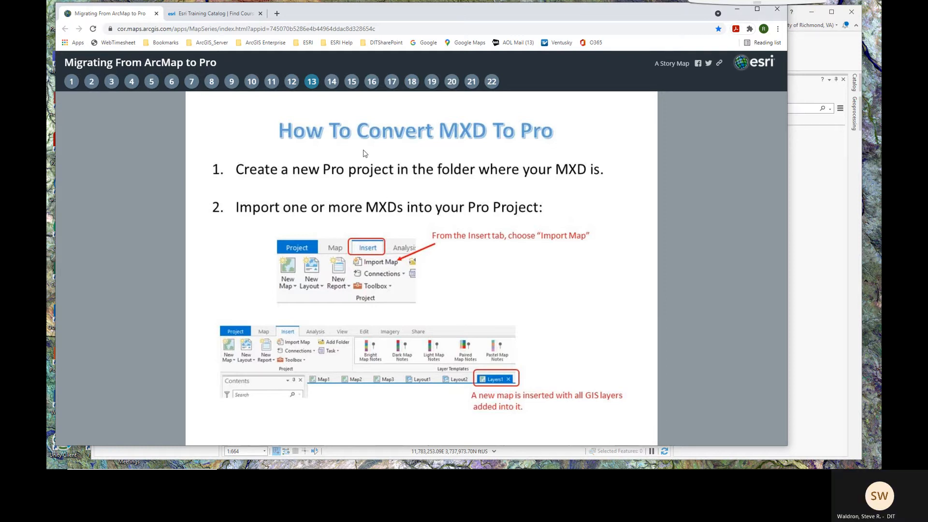
{"action": "left_click", "coordinate": [331, 82]}
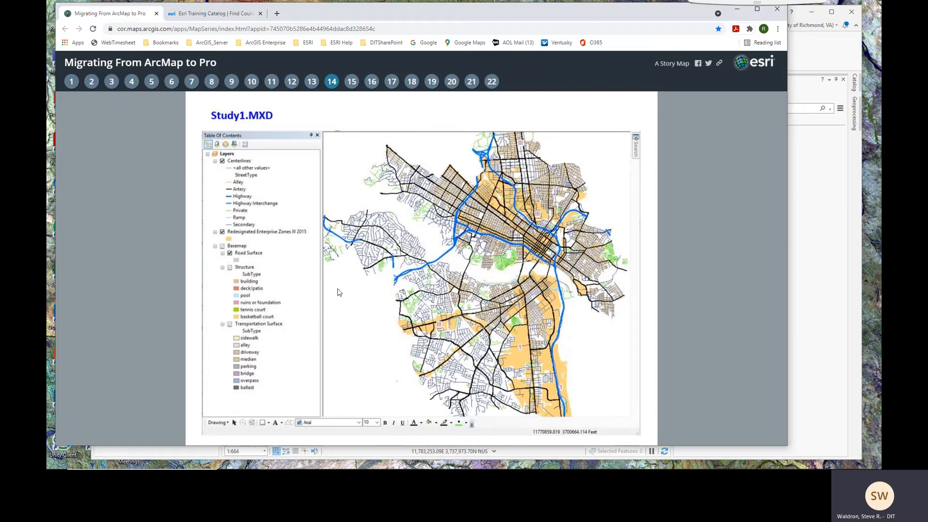
{"action": "left_click", "coordinate": [353, 83]}
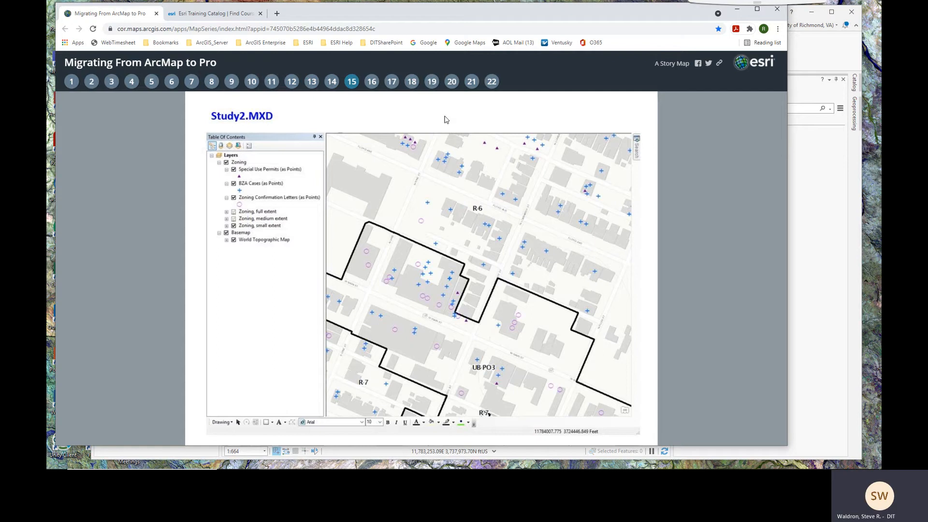
{"action": "left_click", "coordinate": [809, 62]}
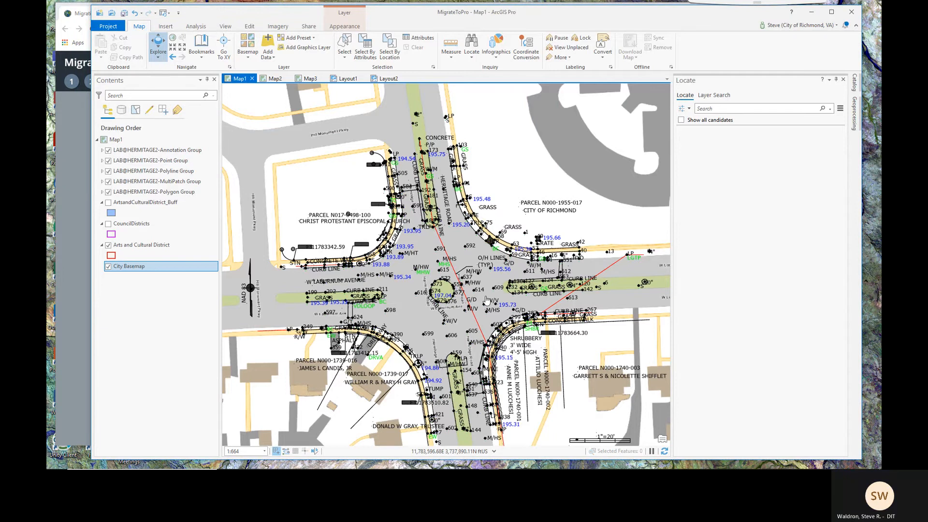
Zoom Map1 out and show the Insert tab's Import Map options
{"action": "scroll", "coordinate": [487, 300], "scroll_direction": "down", "scroll_amount": 2}
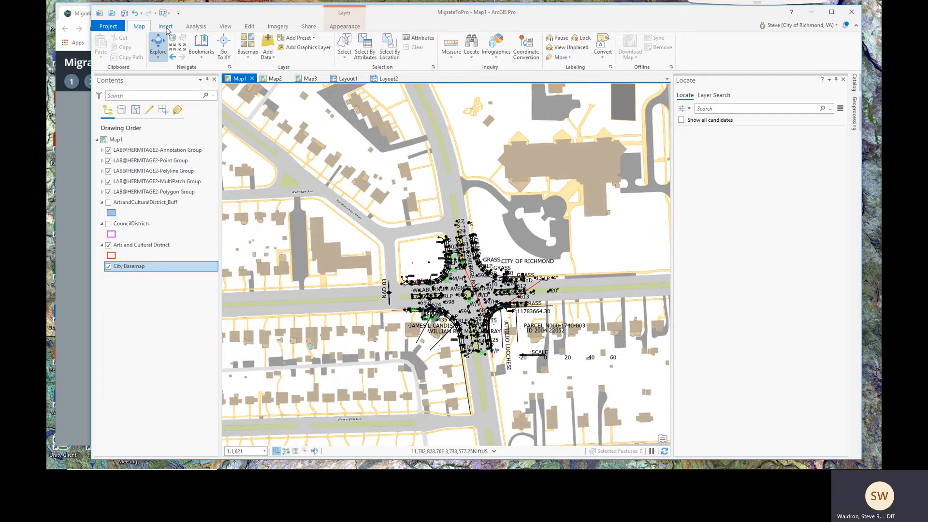
{"action": "left_click", "coordinate": [165, 27]}
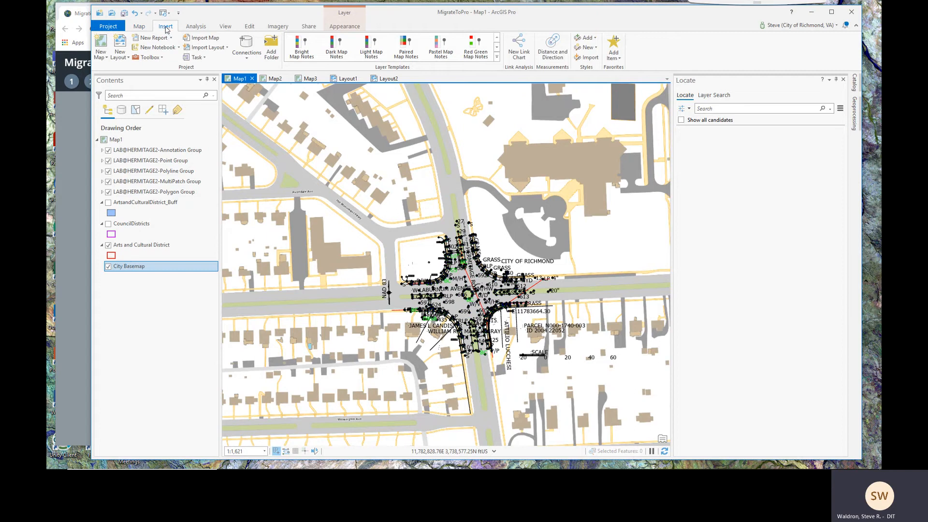
Import Study1.mxd into the project as a new map with its street and zone layers
{"action": "left_click", "coordinate": [213, 42]}
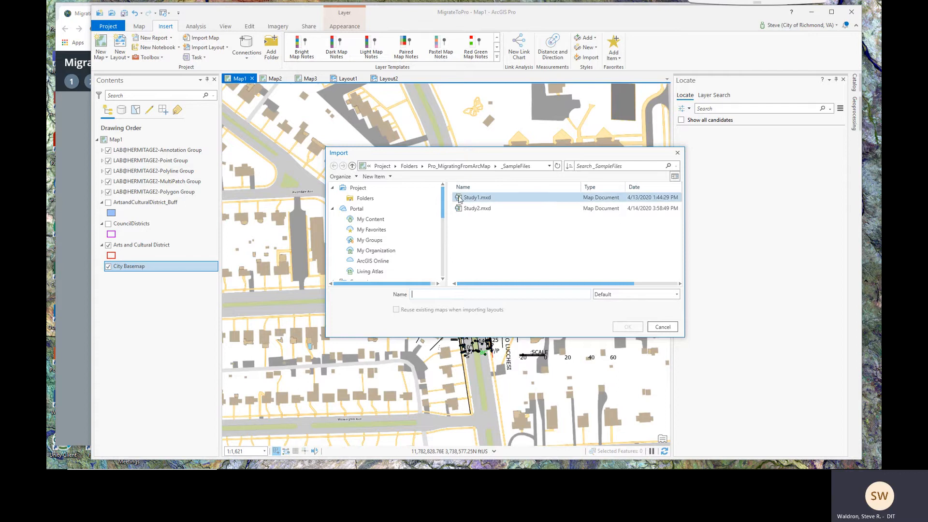
{"action": "left_click", "coordinate": [485, 199]}
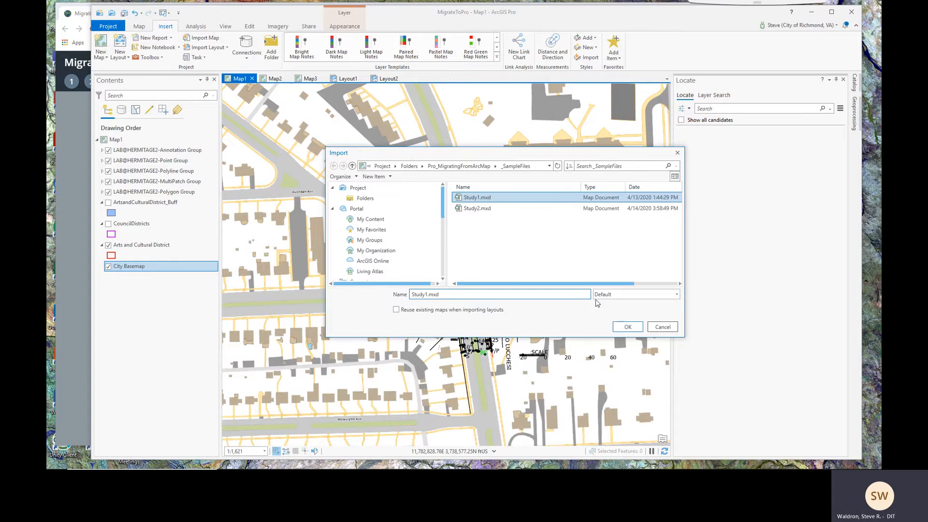
{"action": "left_click", "coordinate": [627, 328]}
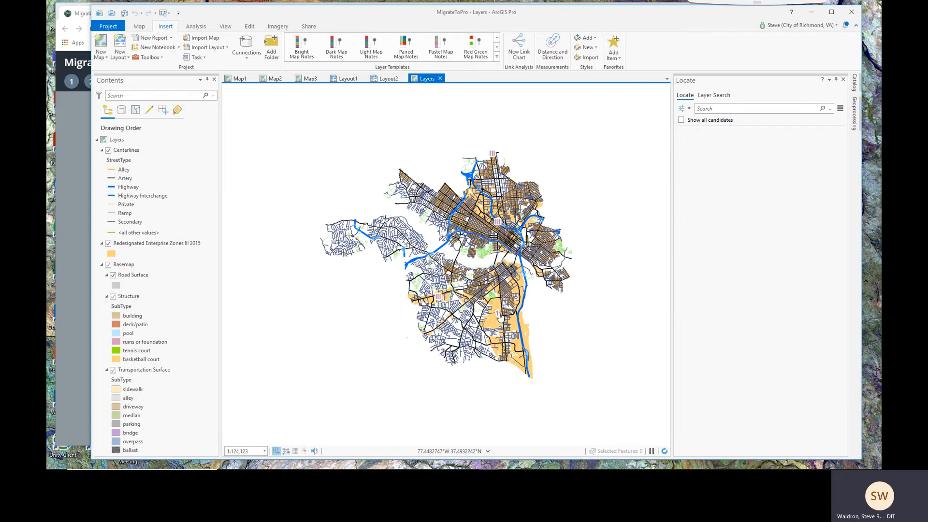
Zoom and pan the imported street centerlines map toward the city centre, then select the Layers map in Contents
{"action": "scroll", "coordinate": [496, 319], "scroll_direction": "up", "scroll_amount": 3}
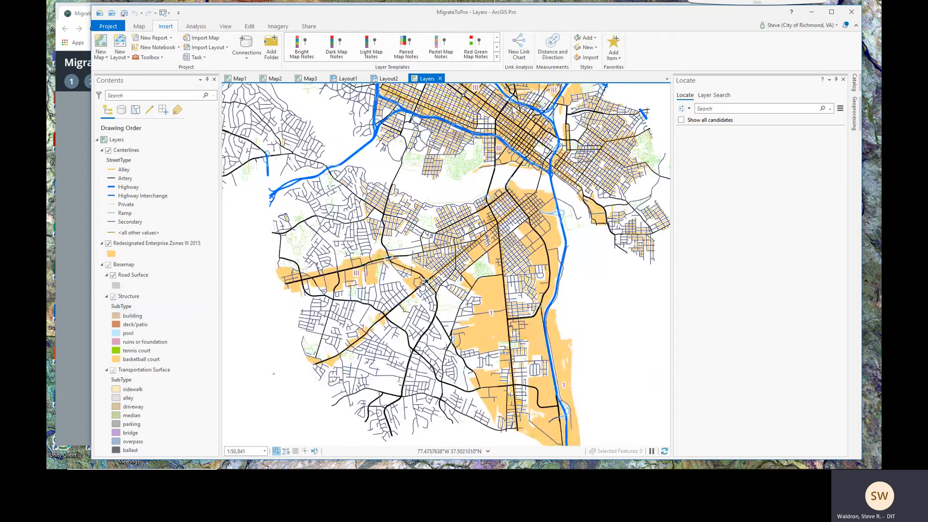
{"action": "left_click_drag", "start_coordinate": [422, 285], "coordinate": [486, 392]}
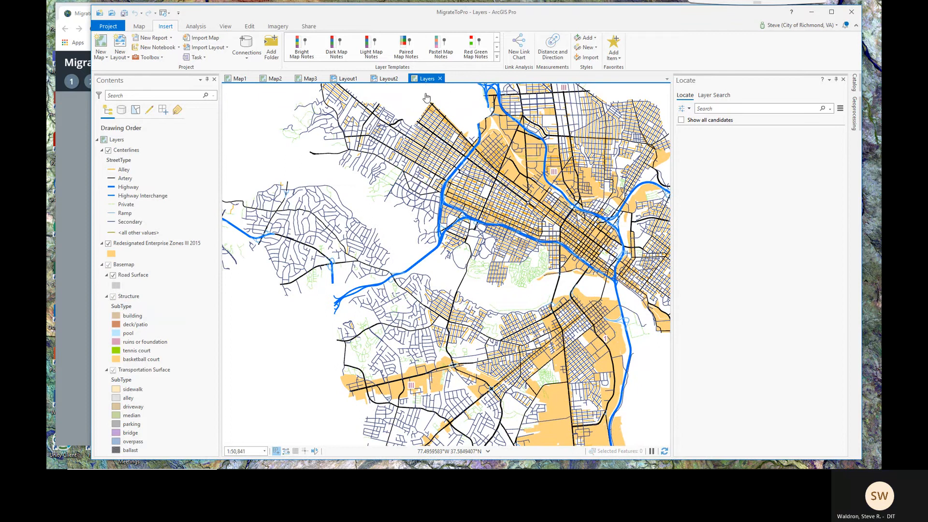
{"action": "left_click", "coordinate": [123, 140]}
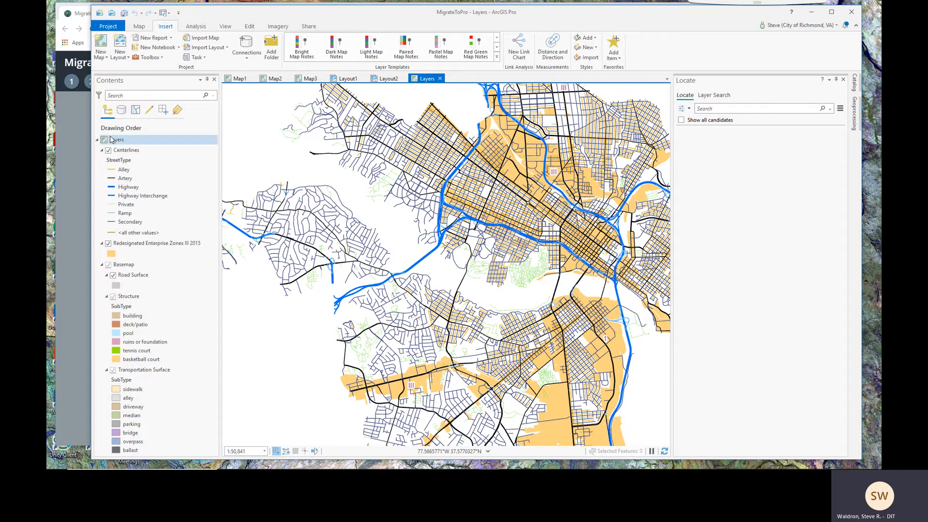
Change the Layers map's name to 'Study 1' in Map Properties
{"action": "double_click", "coordinate": [116, 141]}
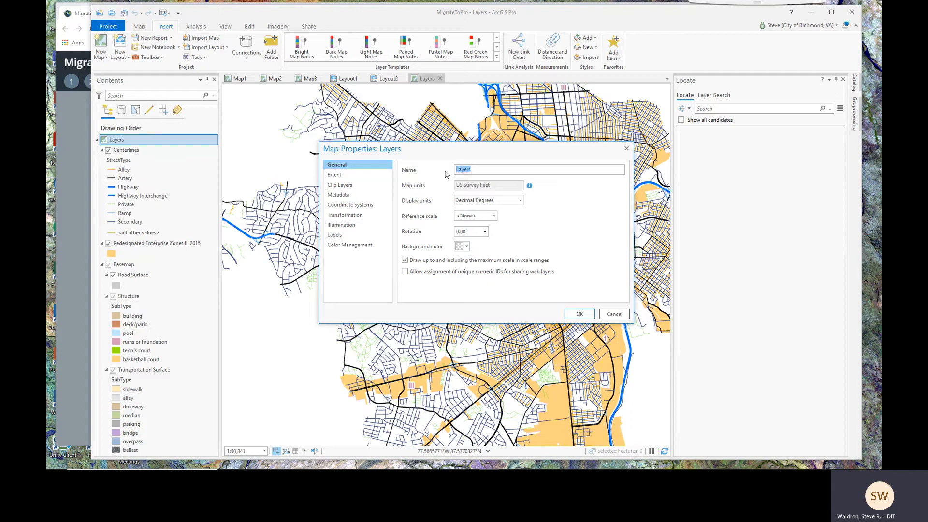
{"action": "type", "text": "Study 1"}
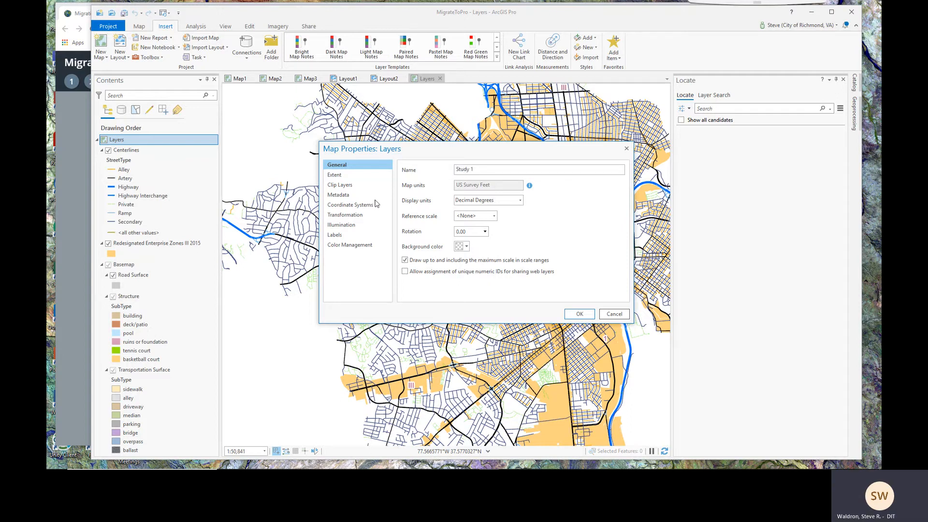
{"action": "left_click", "coordinate": [580, 314]}
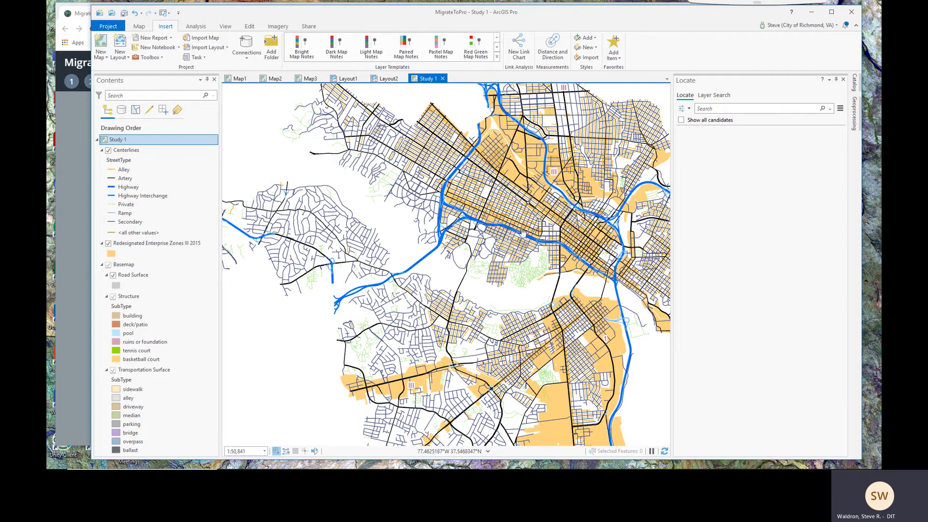
Pan and zoom the Study 1 map, then go to story map slide 16, Update Source
{"action": "left_click_drag", "start_coordinate": [519, 235], "coordinate": [454, 232]}
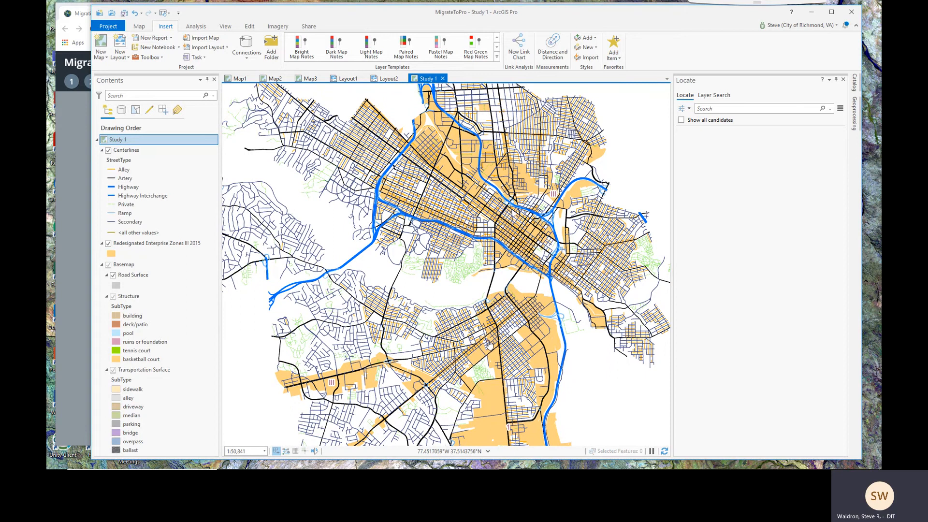
{"action": "scroll", "coordinate": [489, 343], "scroll_direction": "up", "scroll_amount": 2}
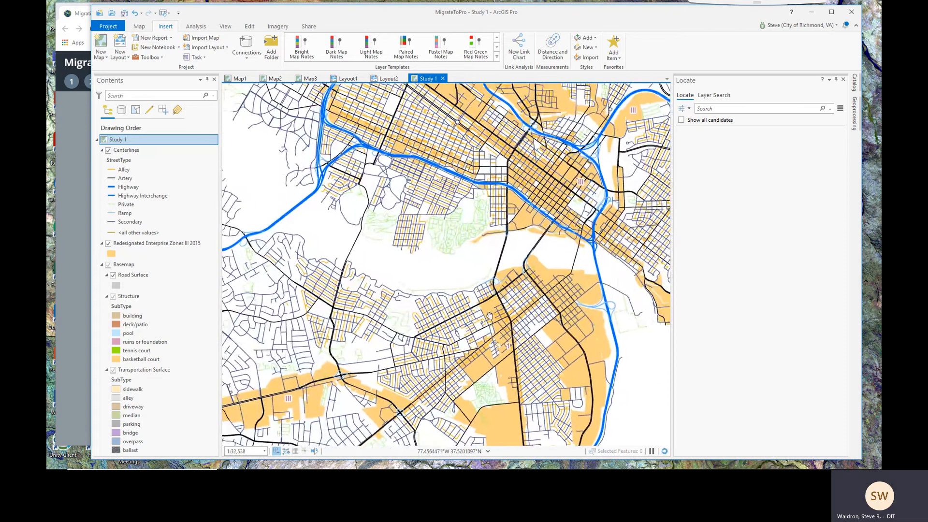
{"action": "left_click_drag", "start_coordinate": [489, 315], "coordinate": [546, 321]}
{"action": "left_click_drag", "start_coordinate": [490, 267], "coordinate": [492, 300]}
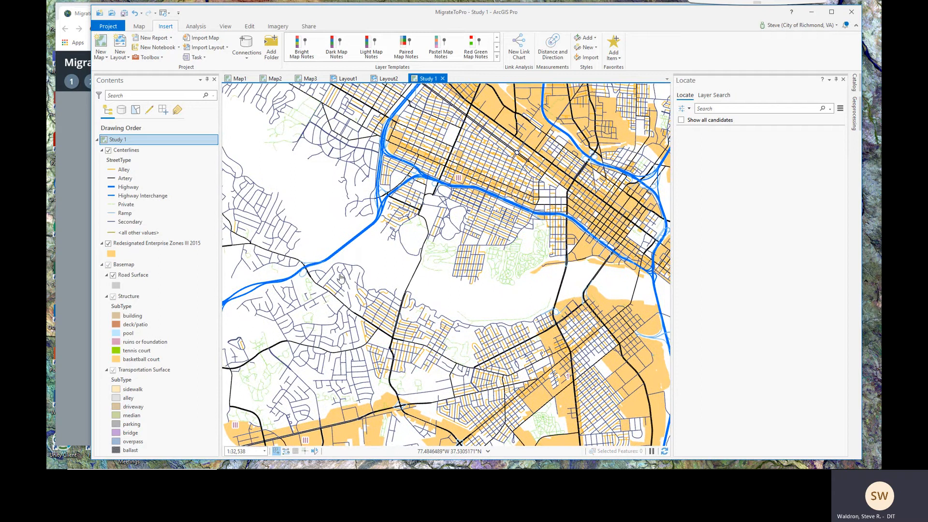
{"action": "left_click", "coordinate": [71, 192]}
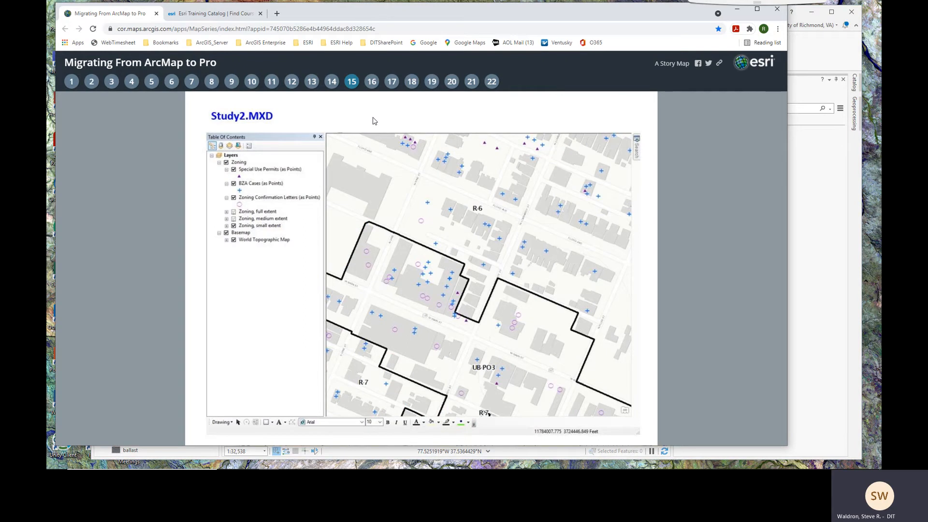
{"action": "left_click", "coordinate": [371, 82]}
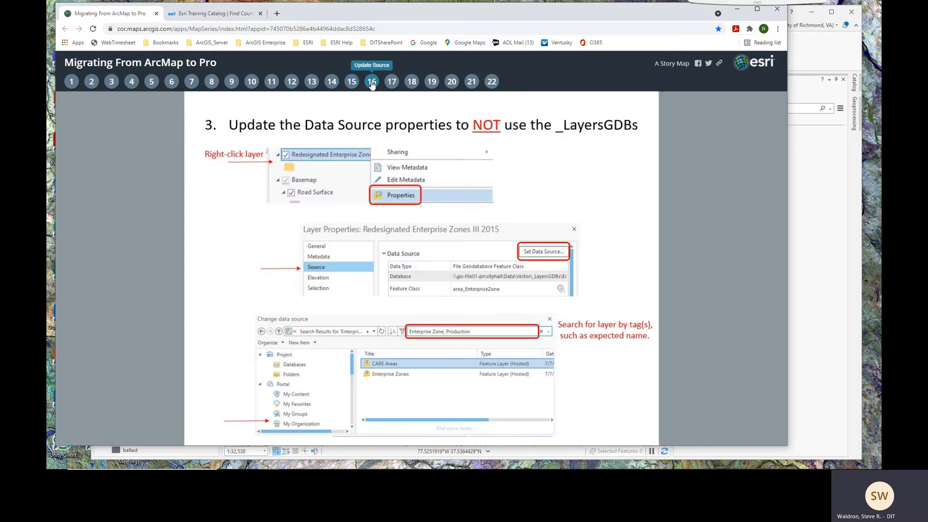
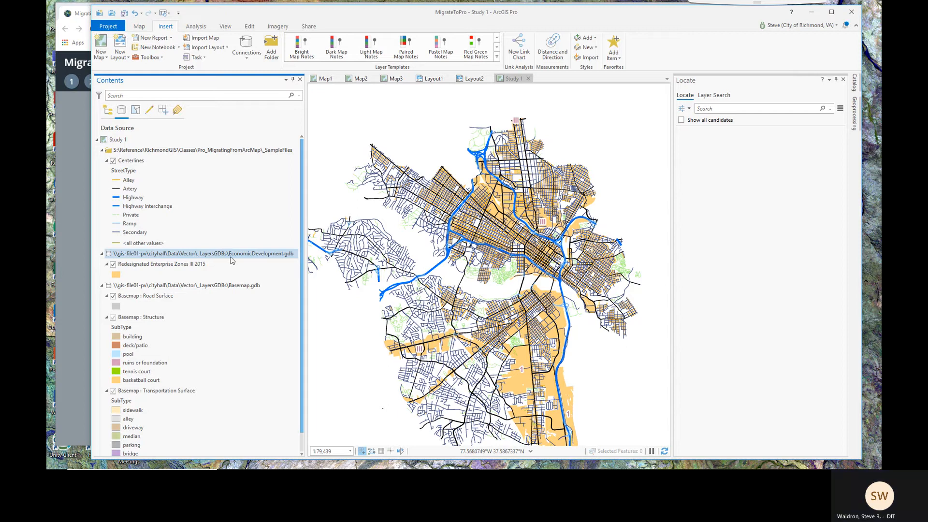
Open the Redesignated Enterprise Zones III 2015 layer's Source properties to set a new data source
{"action": "right_click", "coordinate": [145, 268]}
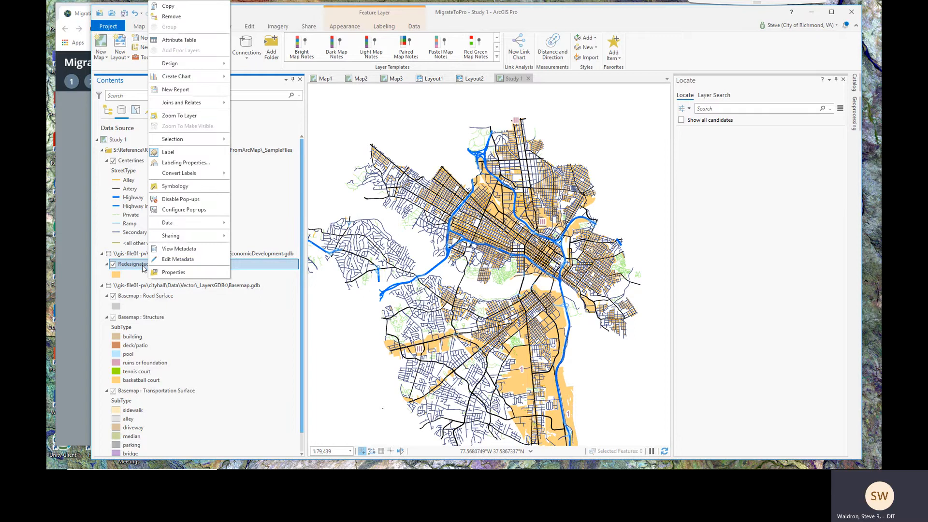
{"action": "left_click", "coordinate": [173, 272]}
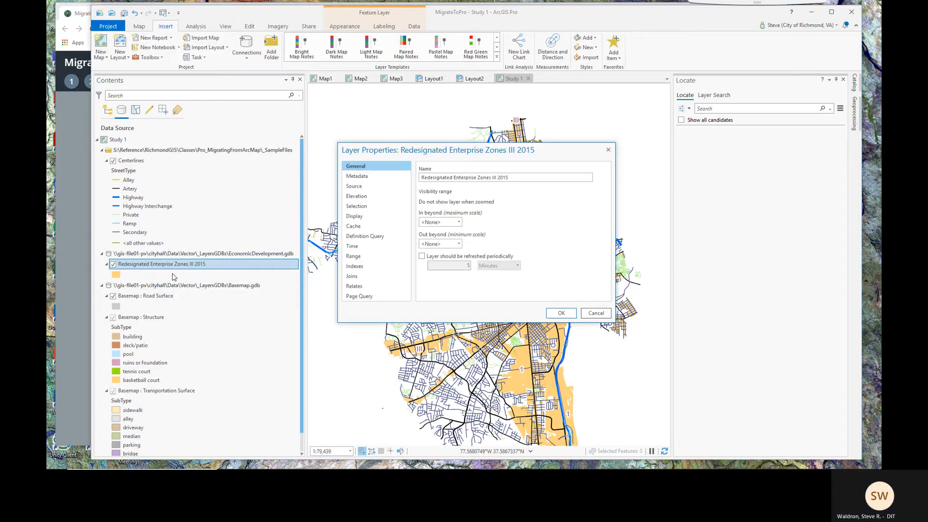
{"action": "left_click_drag", "start_coordinate": [414, 154], "coordinate": [348, 168]}
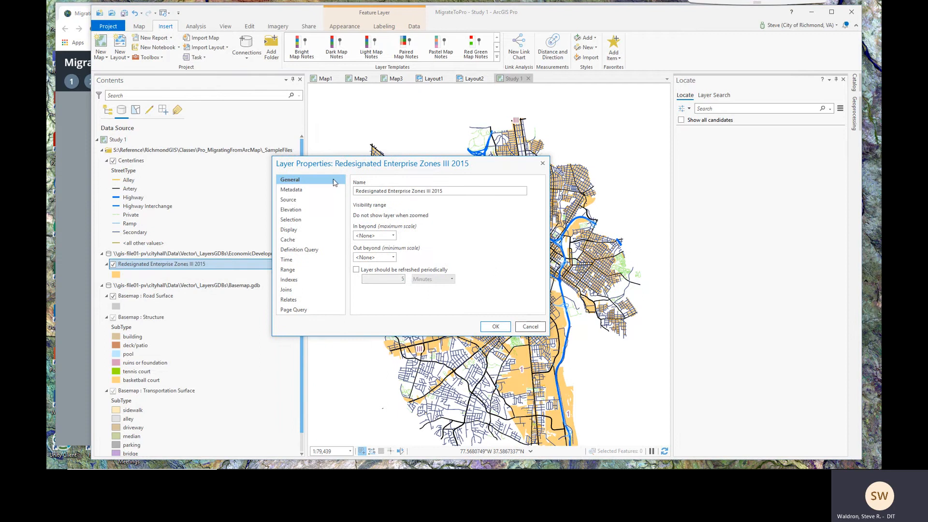
{"action": "left_click", "coordinate": [291, 201]}
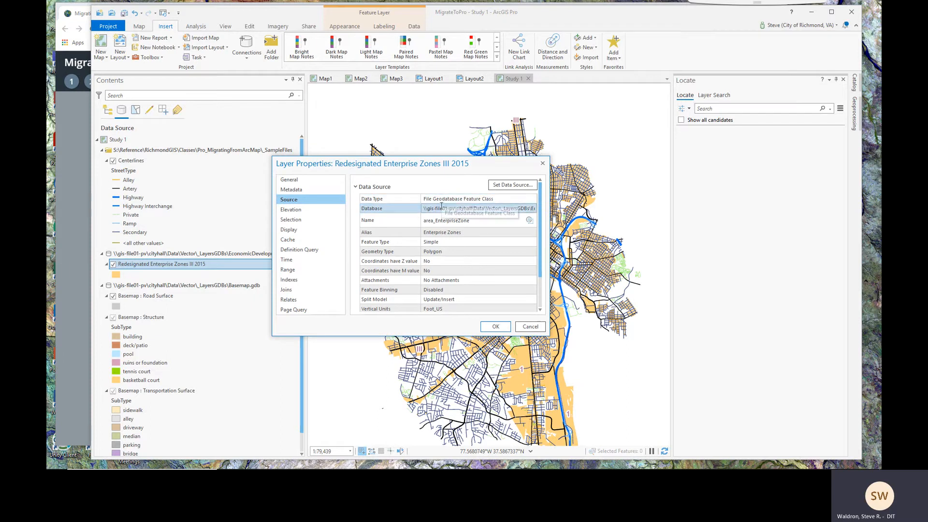
{"action": "left_click", "coordinate": [514, 185]}
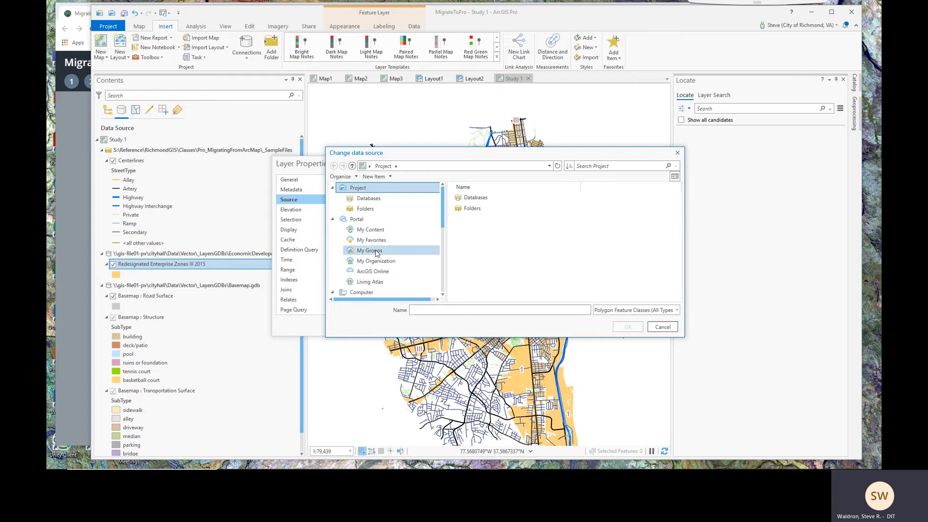
Search My Organization portal items for 'enterprise', filtered to the Economic Development category
{"action": "left_click", "coordinate": [370, 261]}
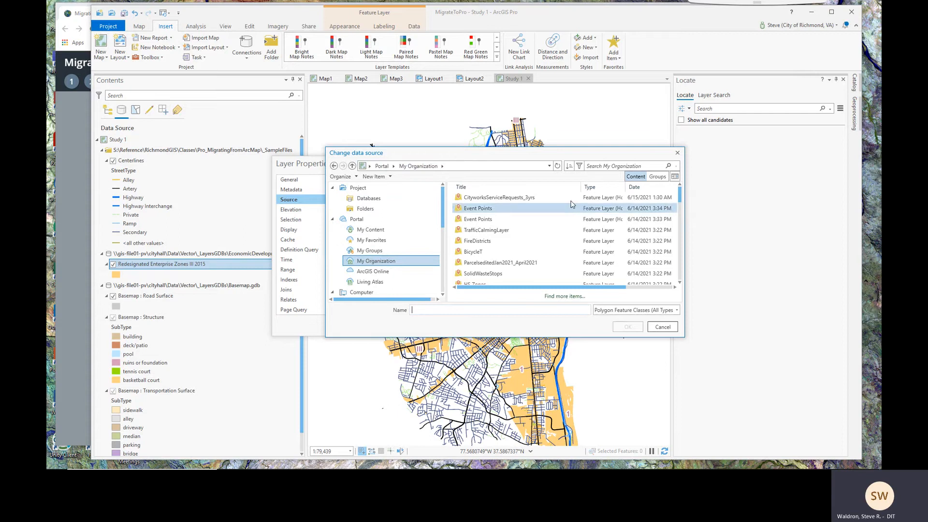
{"action": "left_click", "coordinate": [579, 167]}
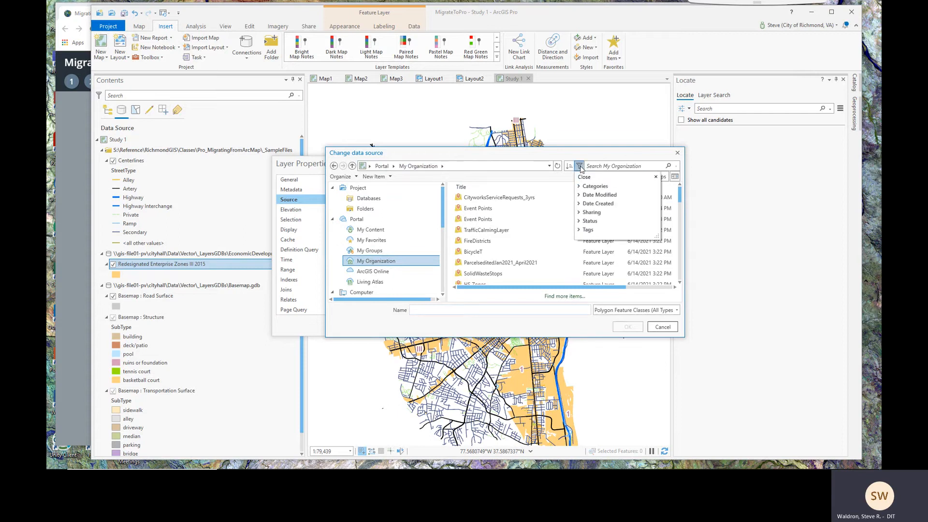
{"action": "left_click", "coordinate": [579, 187]}
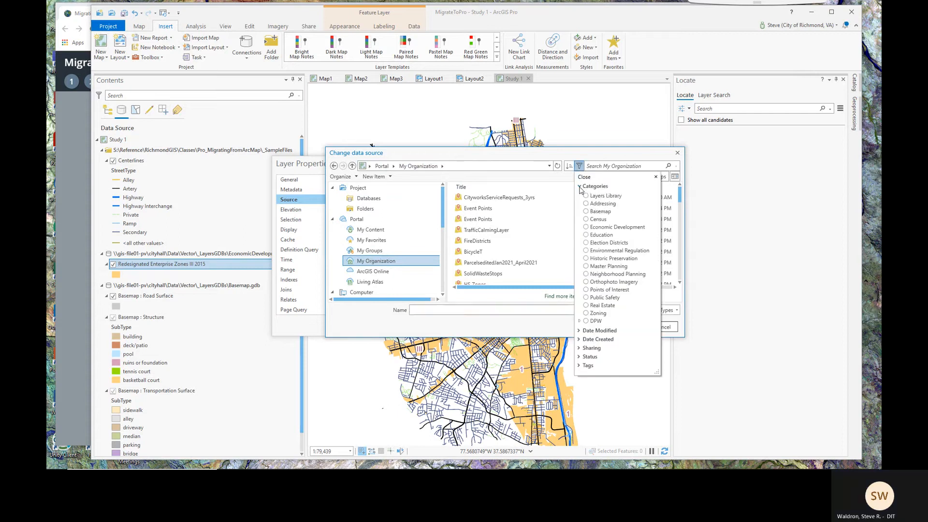
{"action": "left_click", "coordinate": [587, 228]}
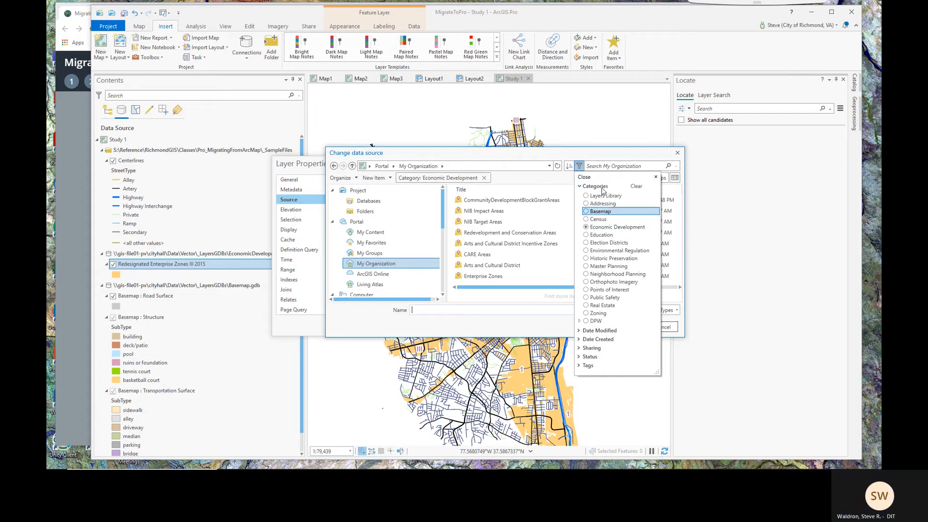
{"action": "left_click", "coordinate": [604, 166]}
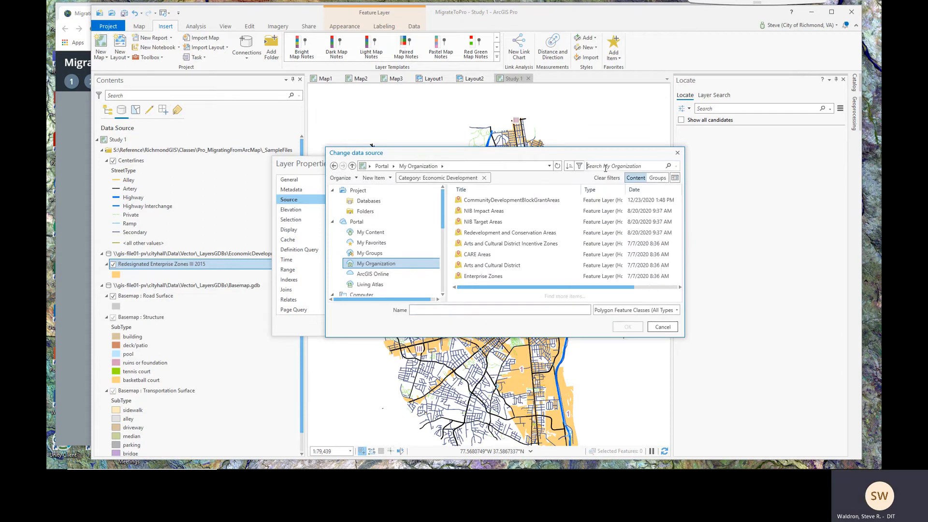
{"action": "type", "text": "enterprise"}
{"action": "key", "text": "Return"}
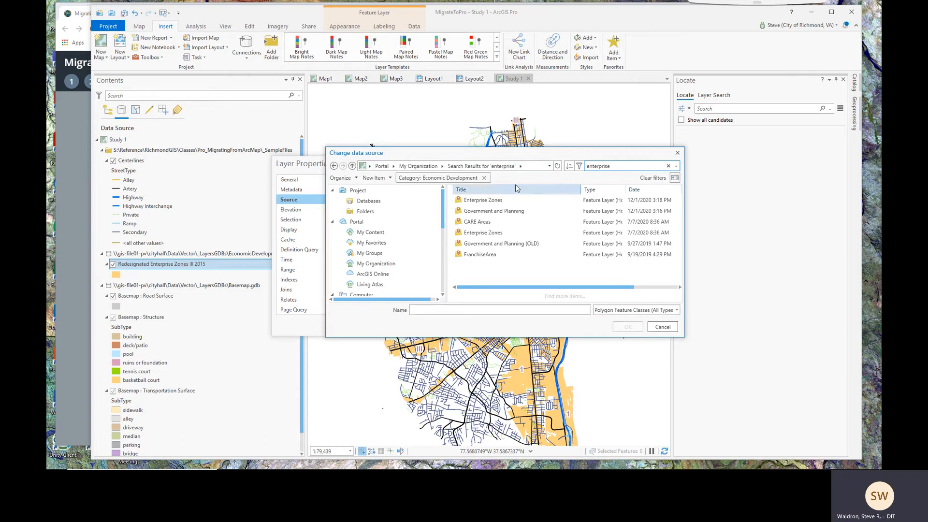
Select the hosted Enterprise_Zones layer as the new source and apply it
{"action": "double_click", "coordinate": [486, 207]}
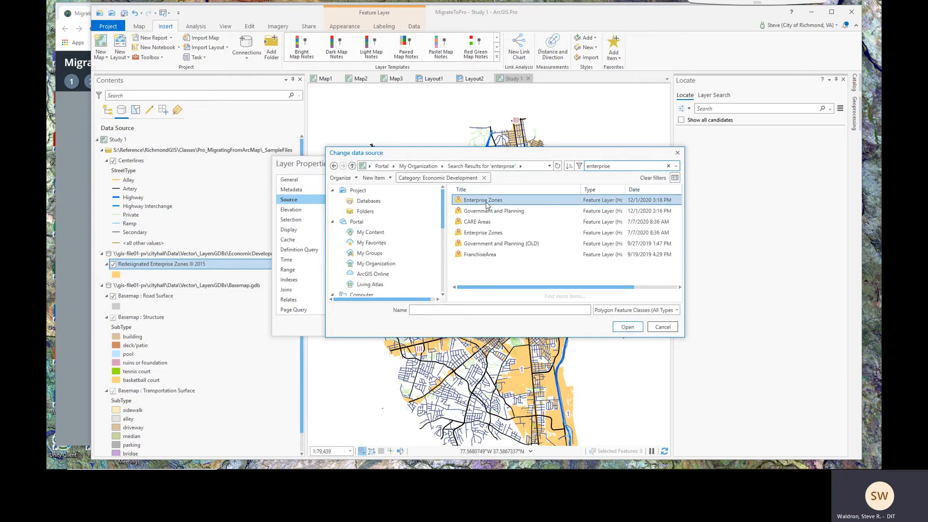
{"action": "left_click", "coordinate": [486, 206]}
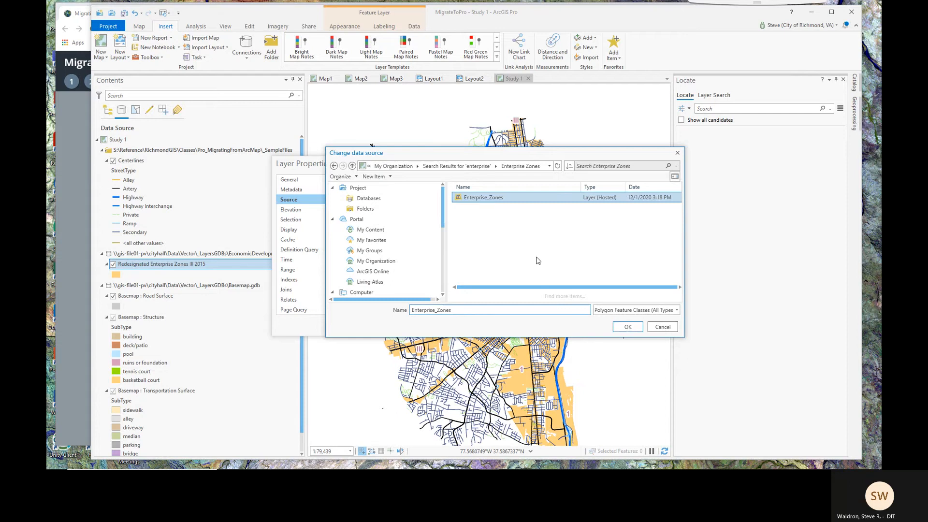
{"action": "left_click", "coordinate": [627, 327]}
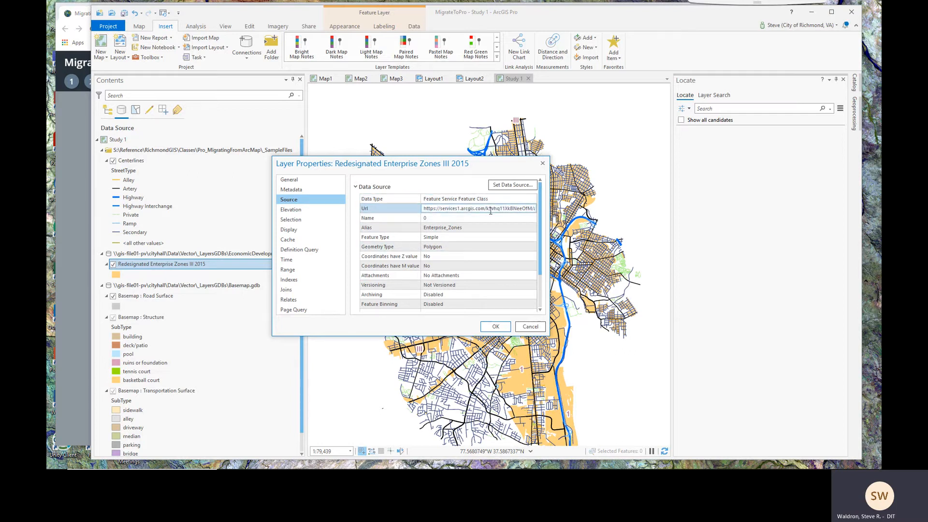
{"action": "left_click", "coordinate": [497, 329]}
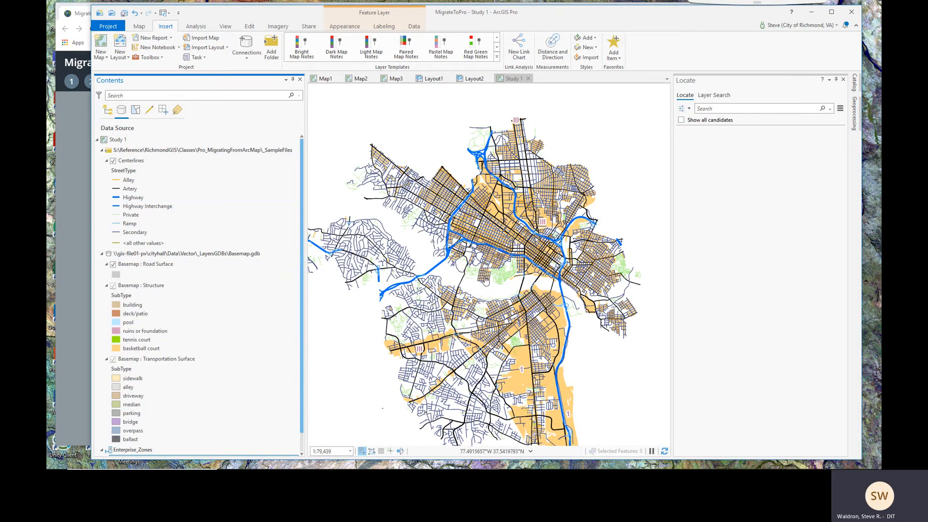
{"action": "left_click", "coordinate": [525, 359]}
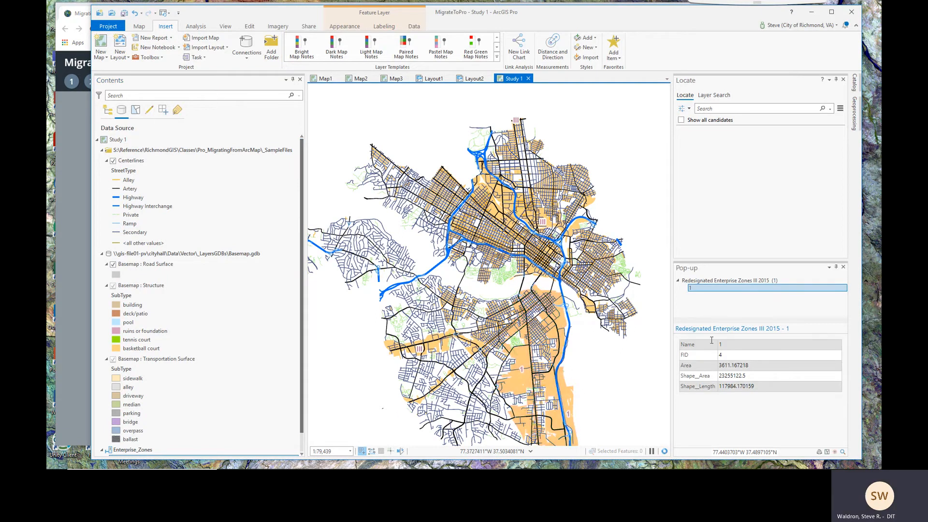
{"action": "left_click", "coordinate": [843, 267]}
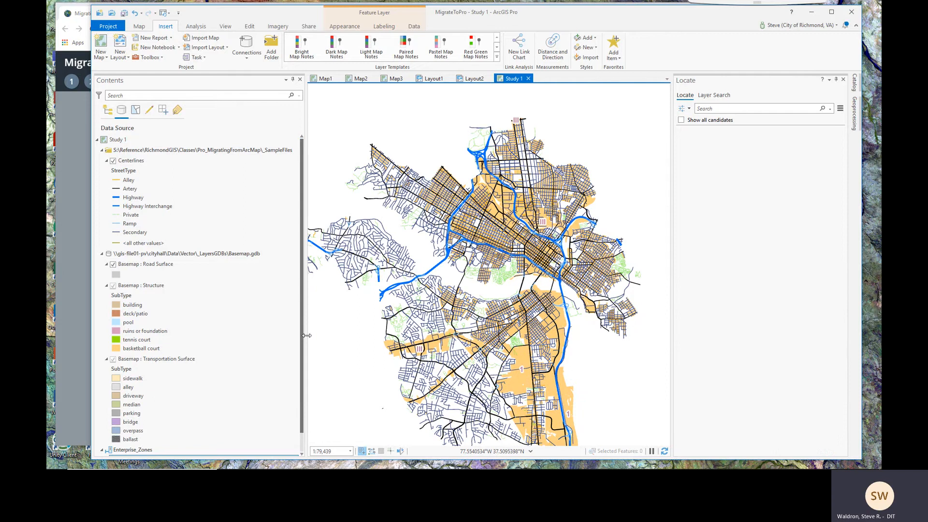
{"action": "left_click_drag", "start_coordinate": [304, 306], "coordinate": [302, 332]}
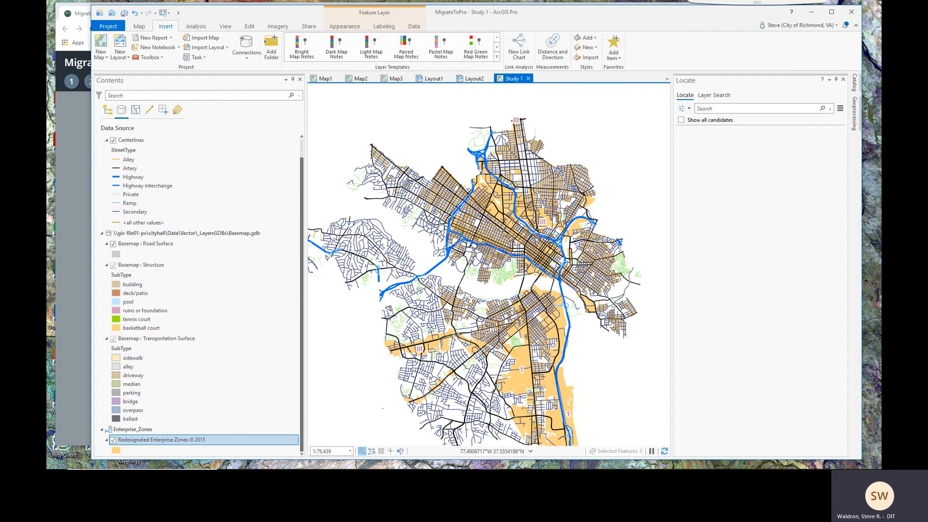
{"action": "scroll", "coordinate": [451, 216], "scroll_direction": "up", "scroll_amount": 5}
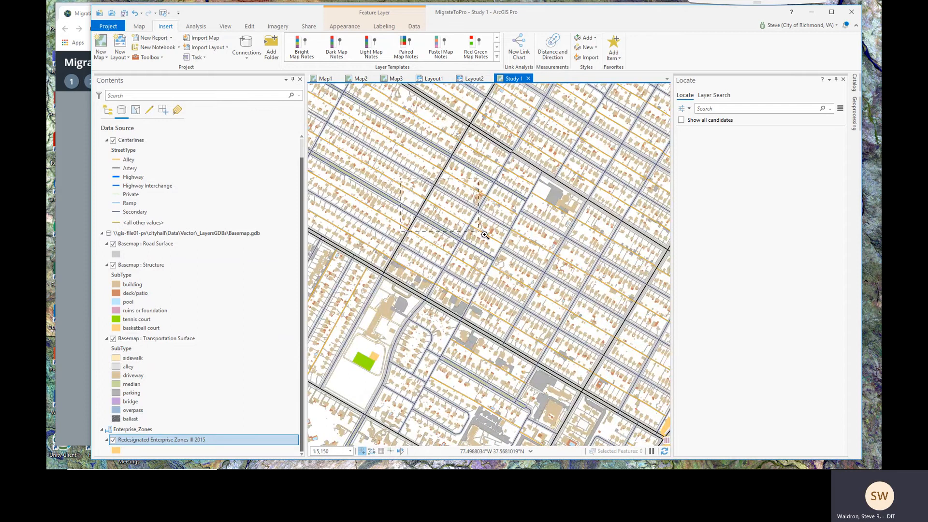
{"action": "scroll", "coordinate": [486, 239], "scroll_direction": "up", "scroll_amount": 2}
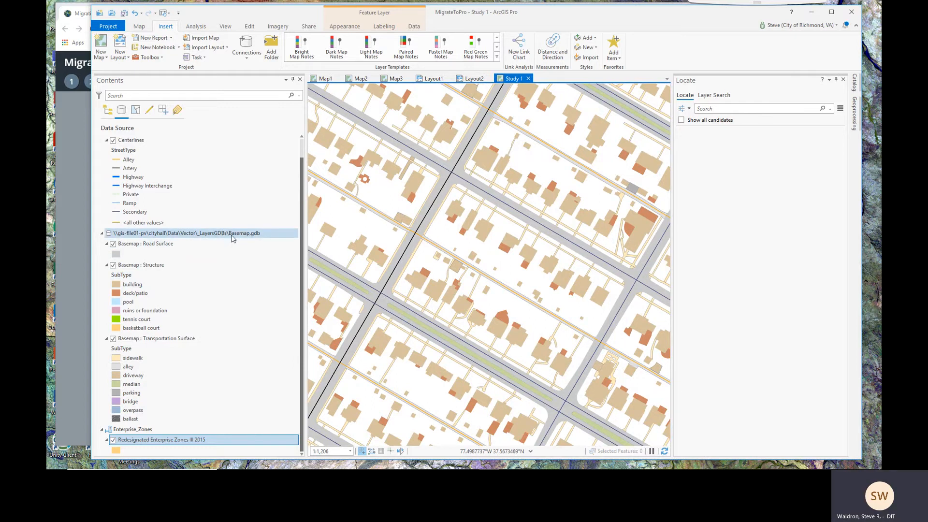
Set a new data source for Road Surface, browsing My Organization items filtered to Basemap
{"action": "right_click", "coordinate": [159, 248]}
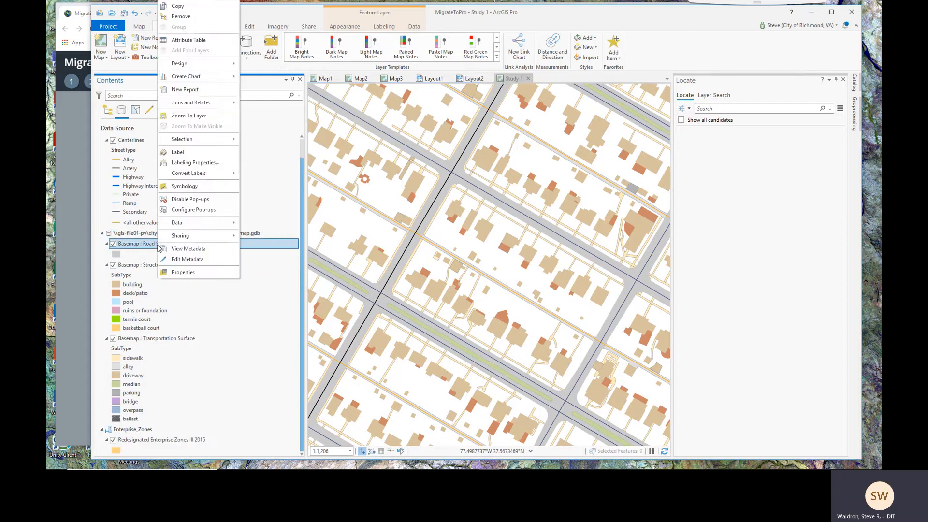
{"action": "left_click", "coordinate": [184, 272]}
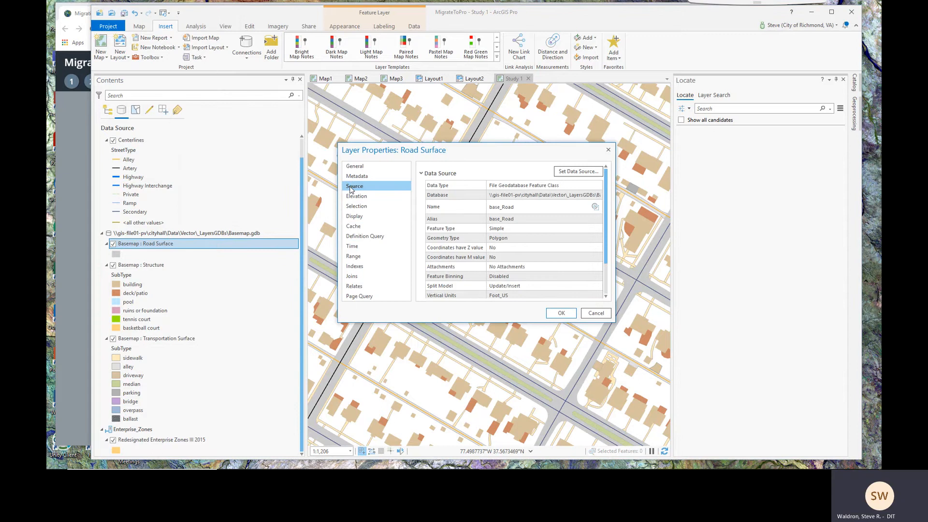
{"action": "left_click", "coordinate": [586, 173]}
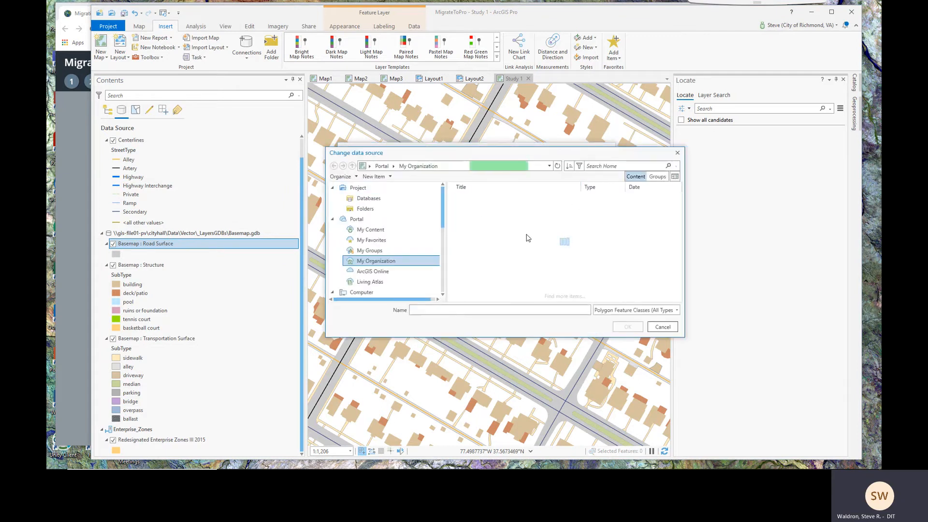
{"action": "left_click", "coordinate": [357, 220]}
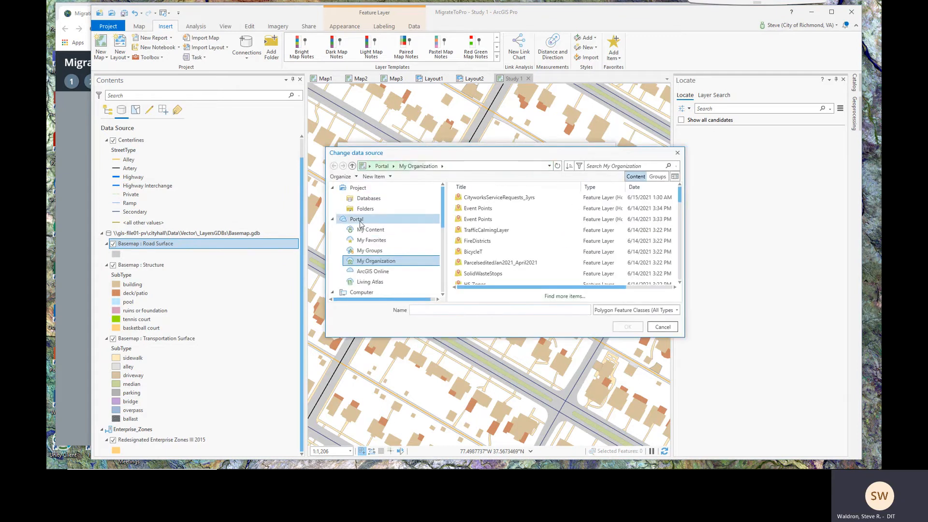
{"action": "left_click", "coordinate": [378, 264]}
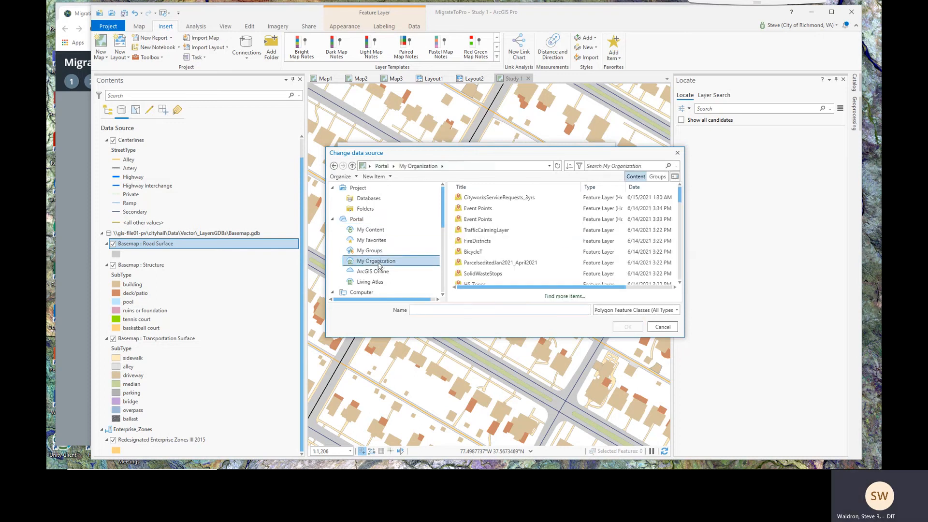
{"action": "left_click", "coordinate": [580, 166]}
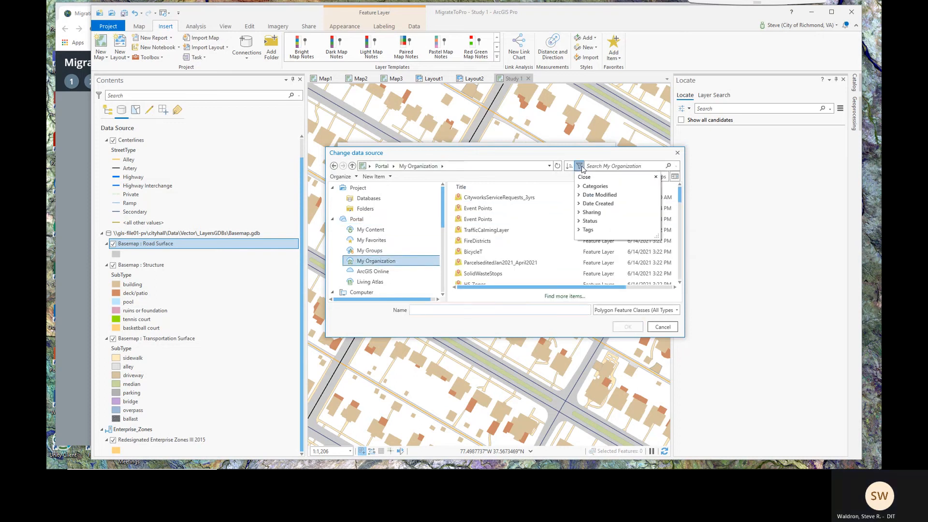
{"action": "left_click", "coordinate": [578, 187]}
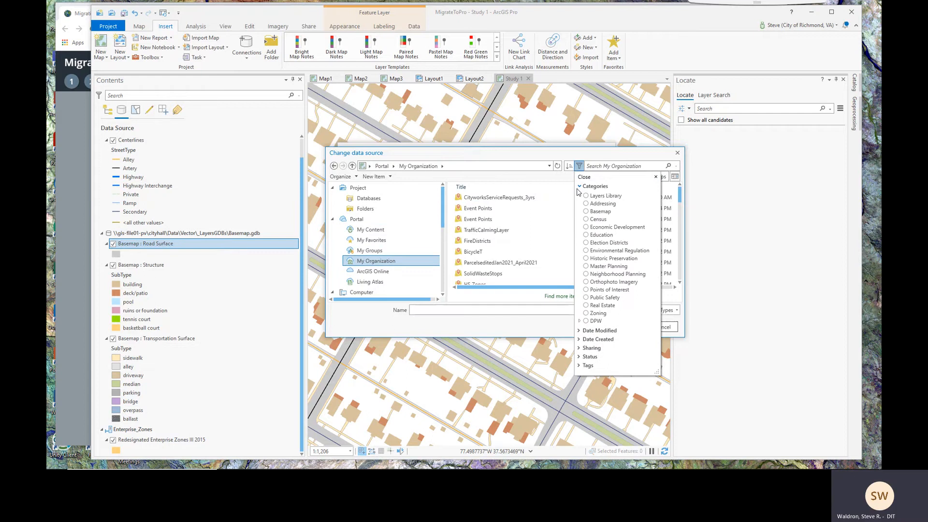
{"action": "left_click", "coordinate": [585, 212]}
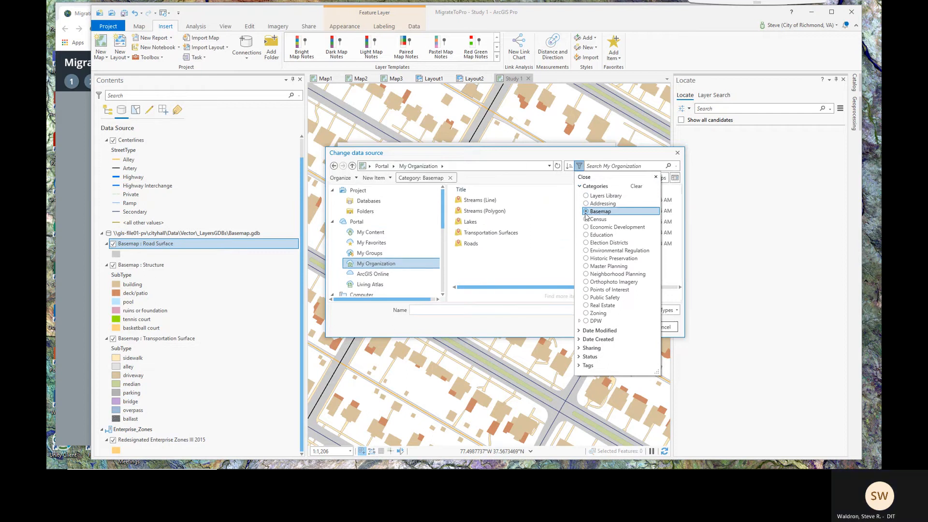
{"action": "left_click", "coordinate": [507, 269]}
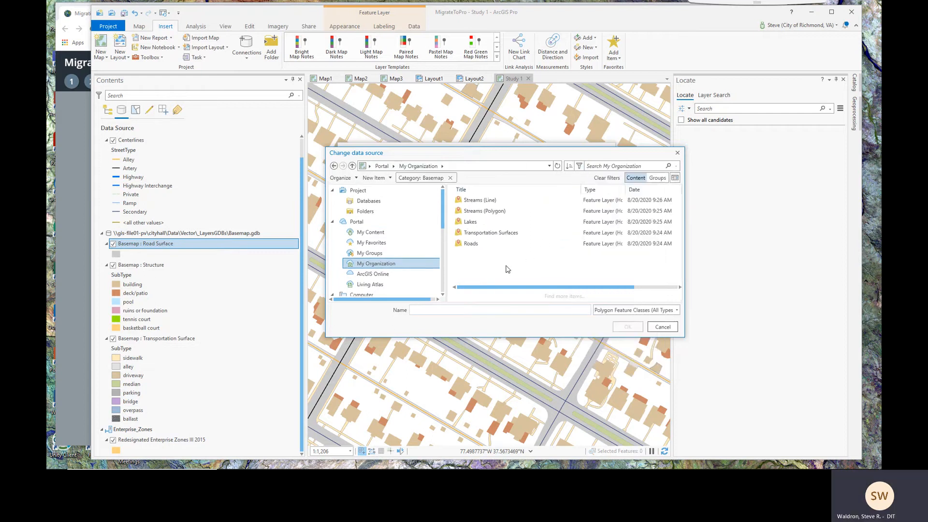
Pick Roads (Polygon) from the Roads item as Road Surface's source and apply it
{"action": "double_click", "coordinate": [466, 245]}
{"action": "left_click", "coordinate": [482, 198]}
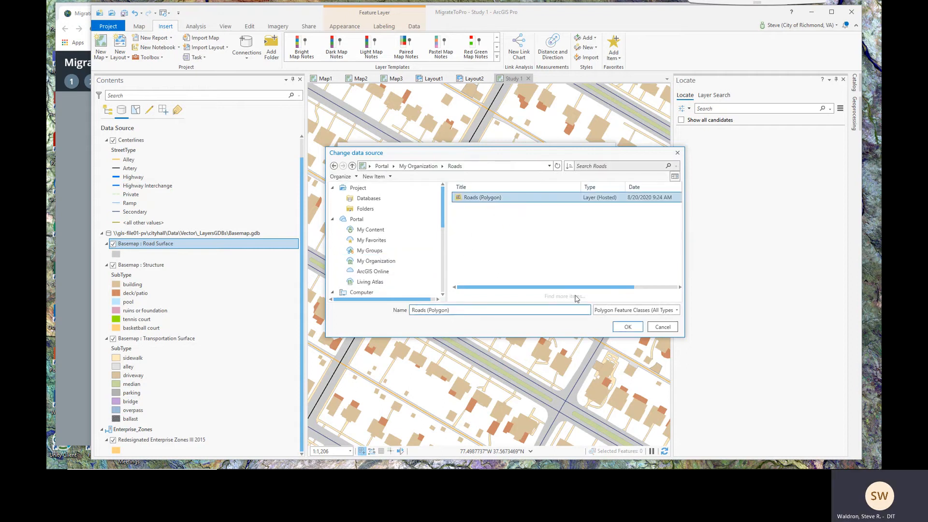
{"action": "left_click", "coordinate": [627, 326]}
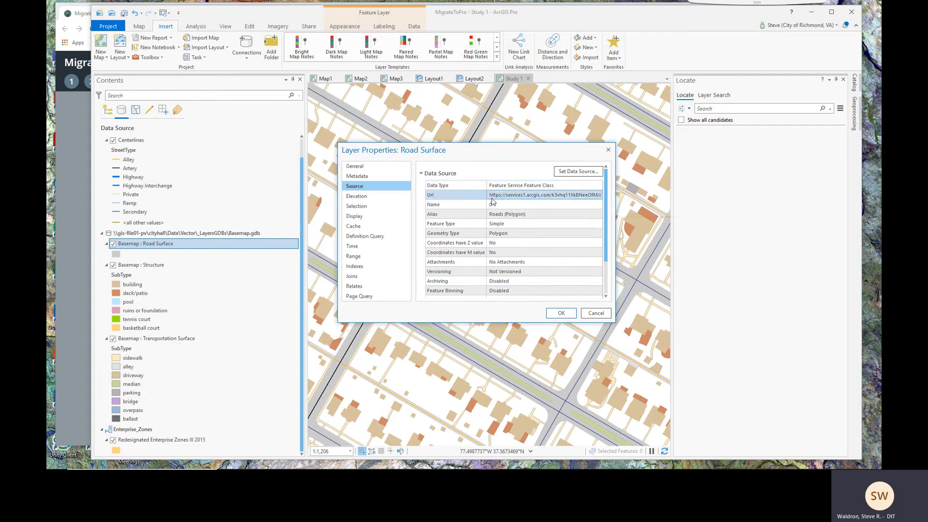
{"action": "left_click", "coordinate": [563, 314]}
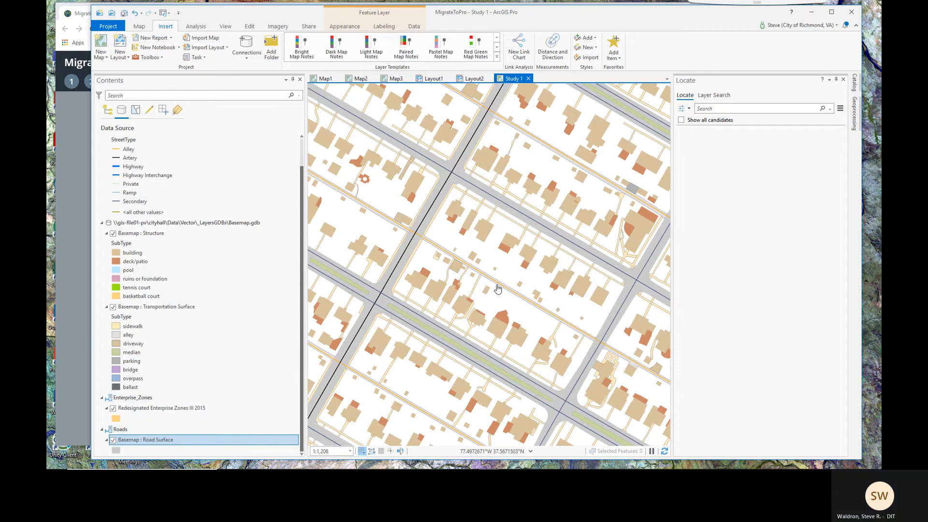
Pan and zoom out the Study 1 map, then open and cancel the Add Data dialog
{"action": "left_click_drag", "start_coordinate": [495, 290], "coordinate": [448, 267]}
{"action": "scroll", "coordinate": [448, 267], "scroll_direction": "down", "scroll_amount": 2}
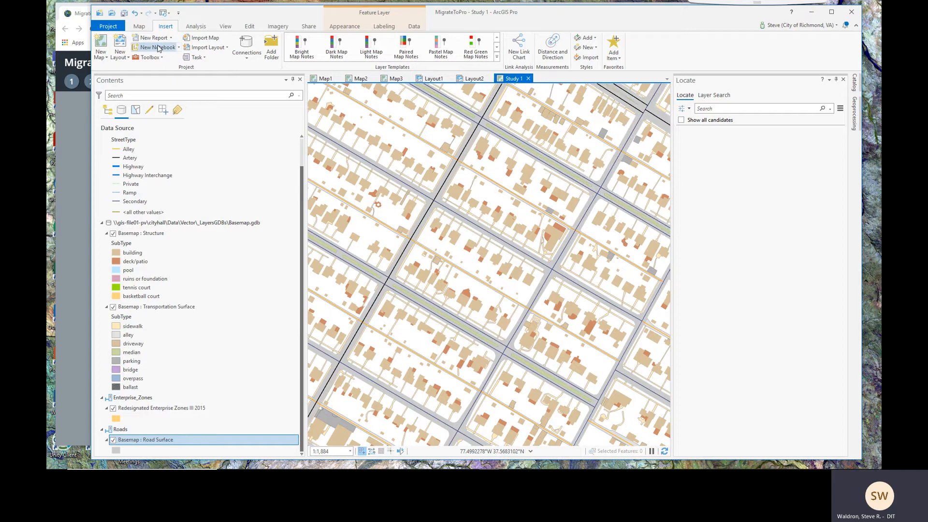
{"action": "left_click", "coordinate": [140, 27]}
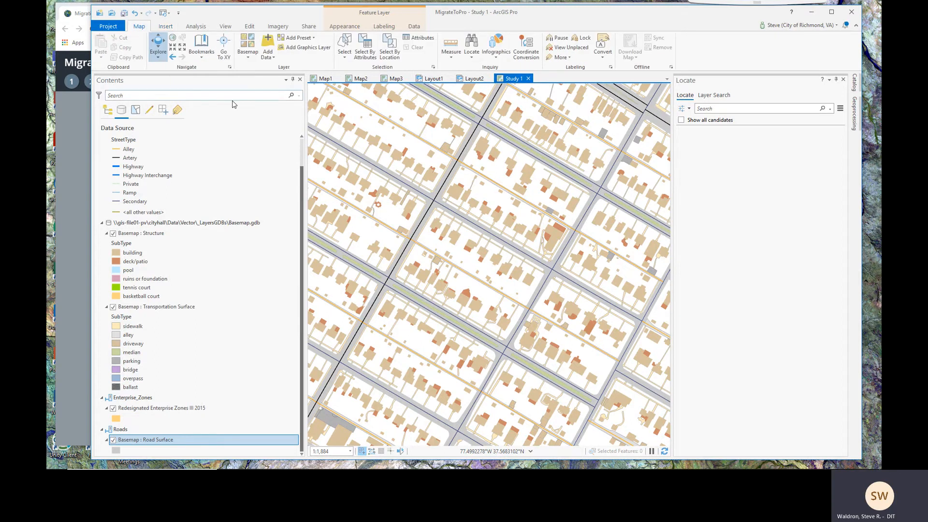
{"action": "left_click", "coordinate": [267, 44]}
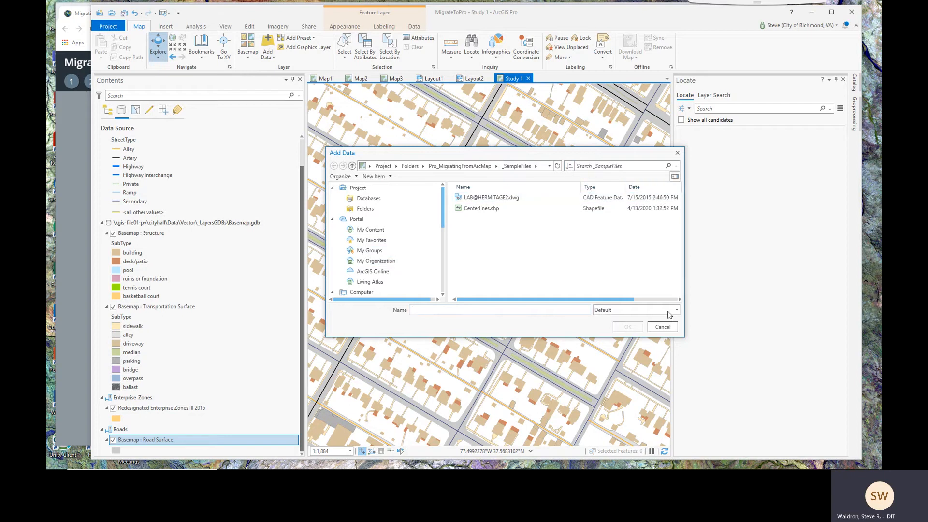
{"action": "left_click", "coordinate": [663, 327]}
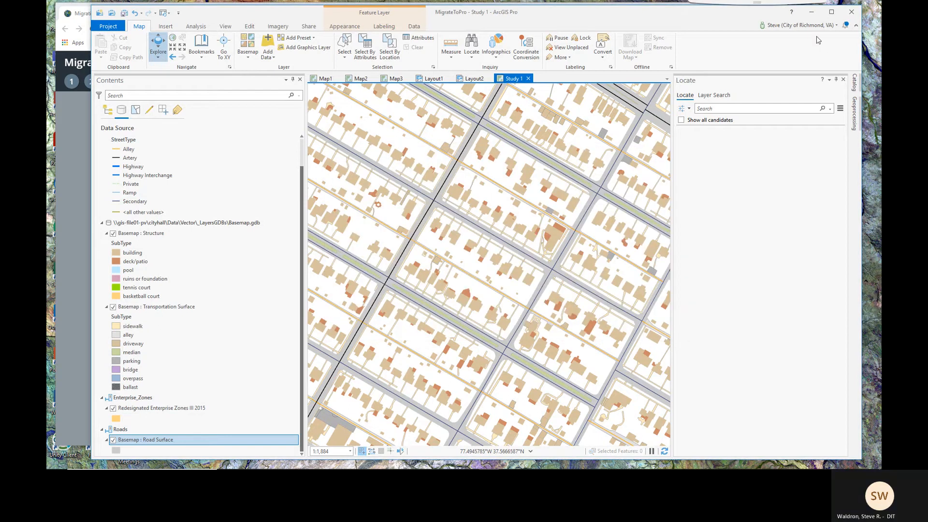
Return to the story map in Chrome and advance through slide 17 to What's Next
{"action": "left_click", "coordinate": [76, 147]}
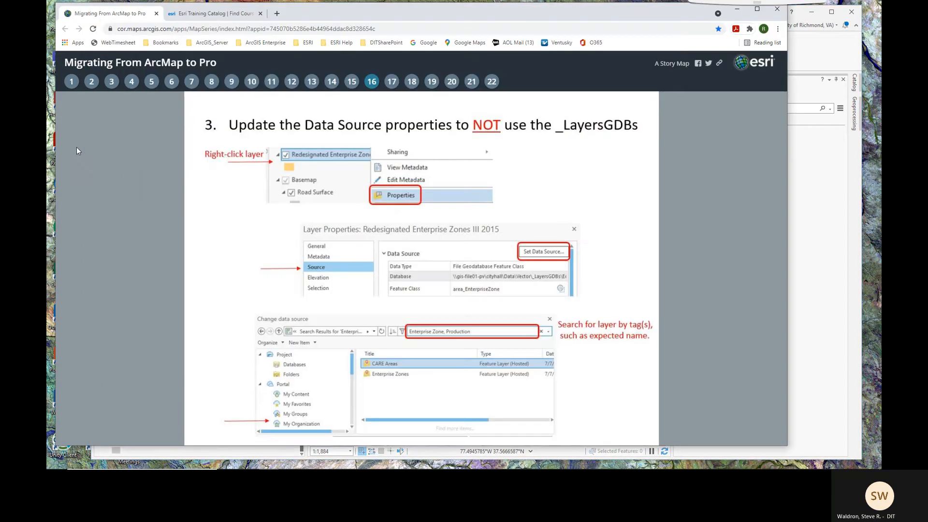
{"action": "left_click", "coordinate": [392, 82]}
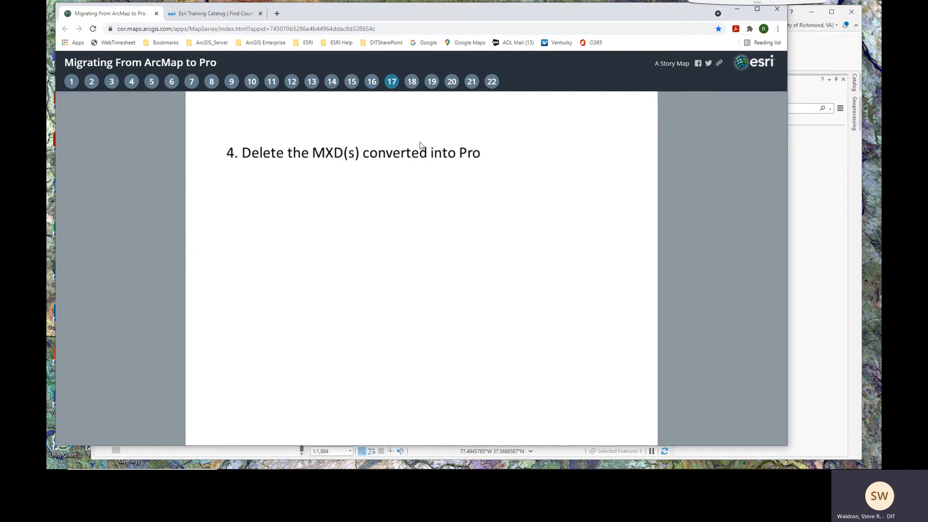
{"action": "left_click", "coordinate": [411, 83]}
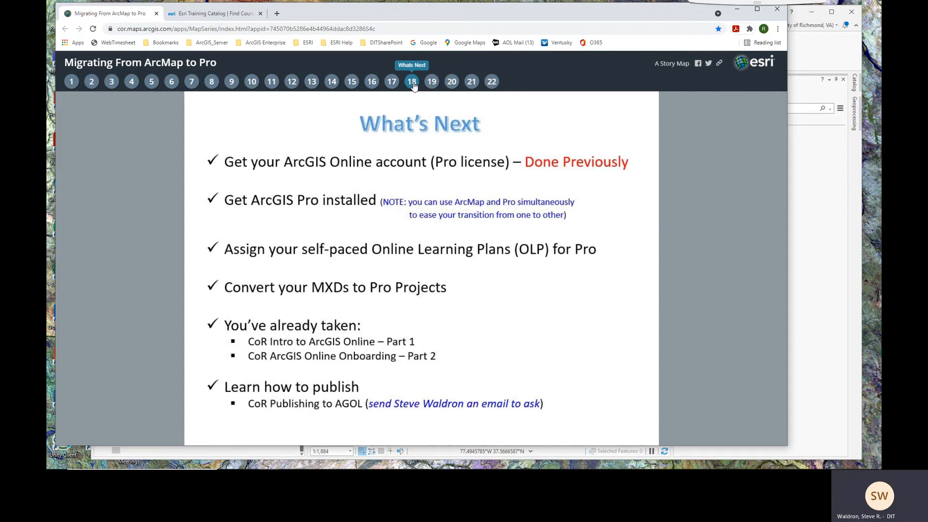